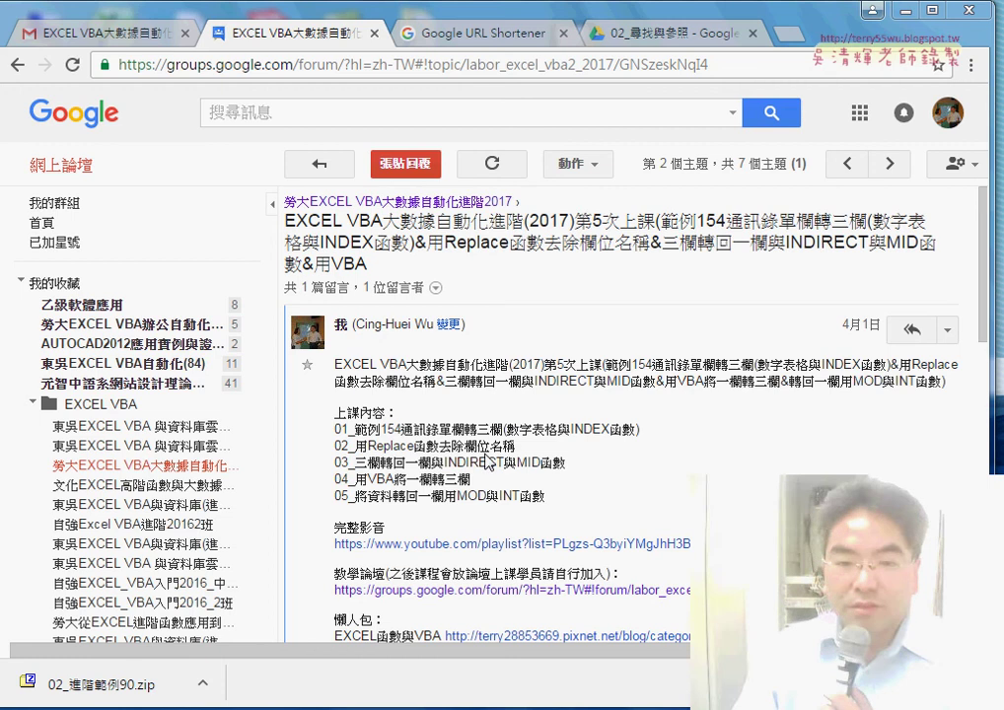
# - Select the topic title '154通訊錄單欄轉三欄' in lesson line 01 of the fifth-class post
pyautogui.click(383, 441)
pyautogui.moveTo(383, 441); pyautogui.dragTo(490, 439)
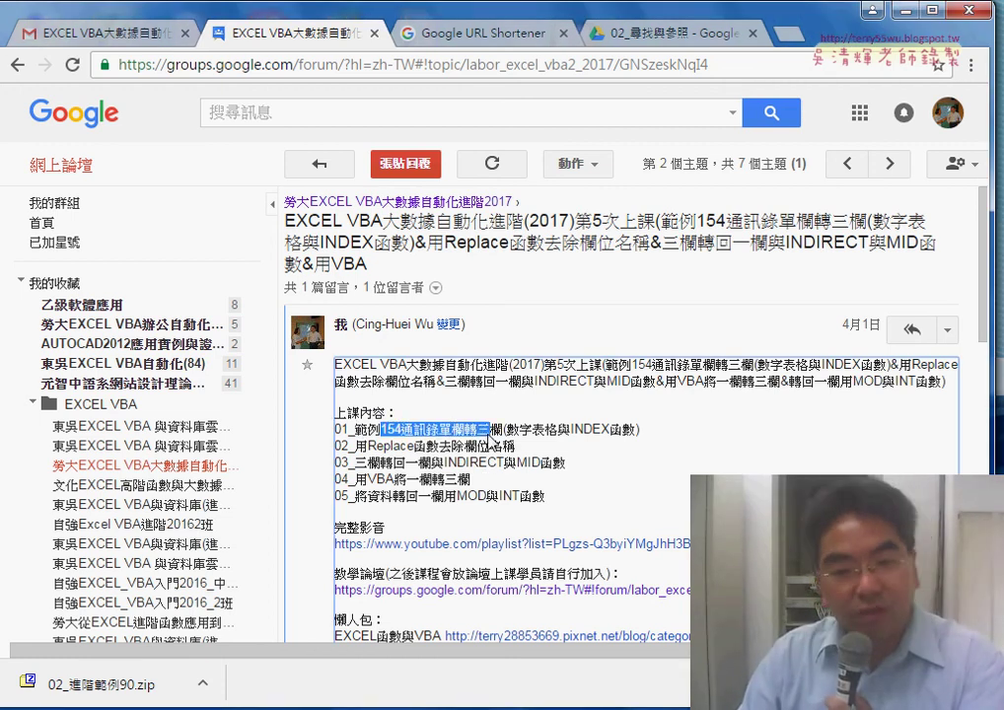
pyautogui.moveTo(490, 438); pyautogui.dragTo(503, 439)
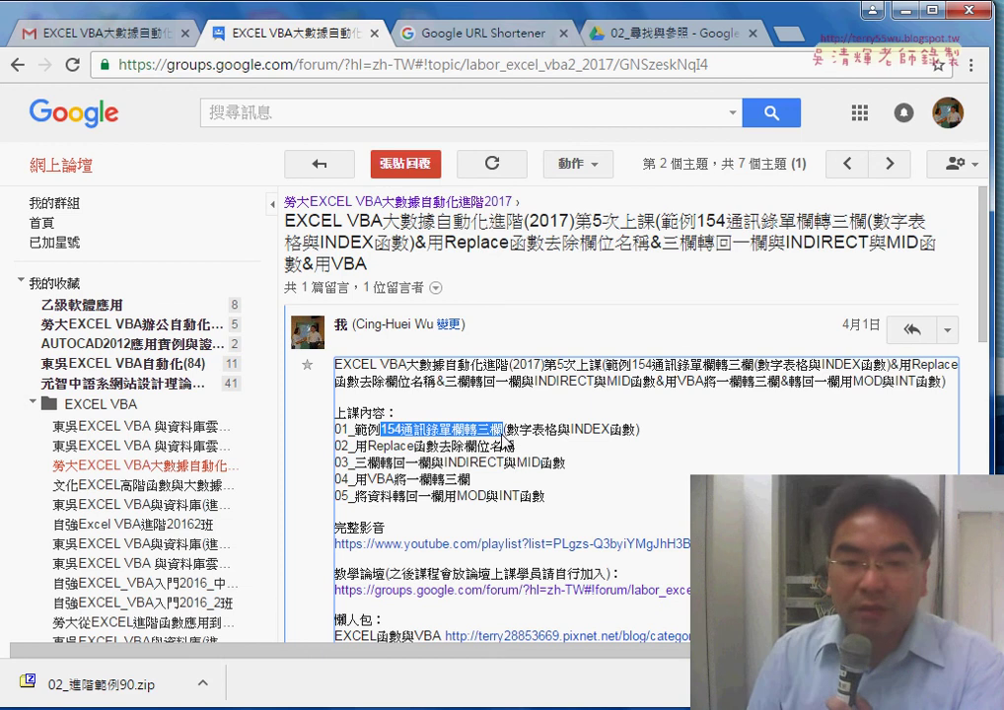
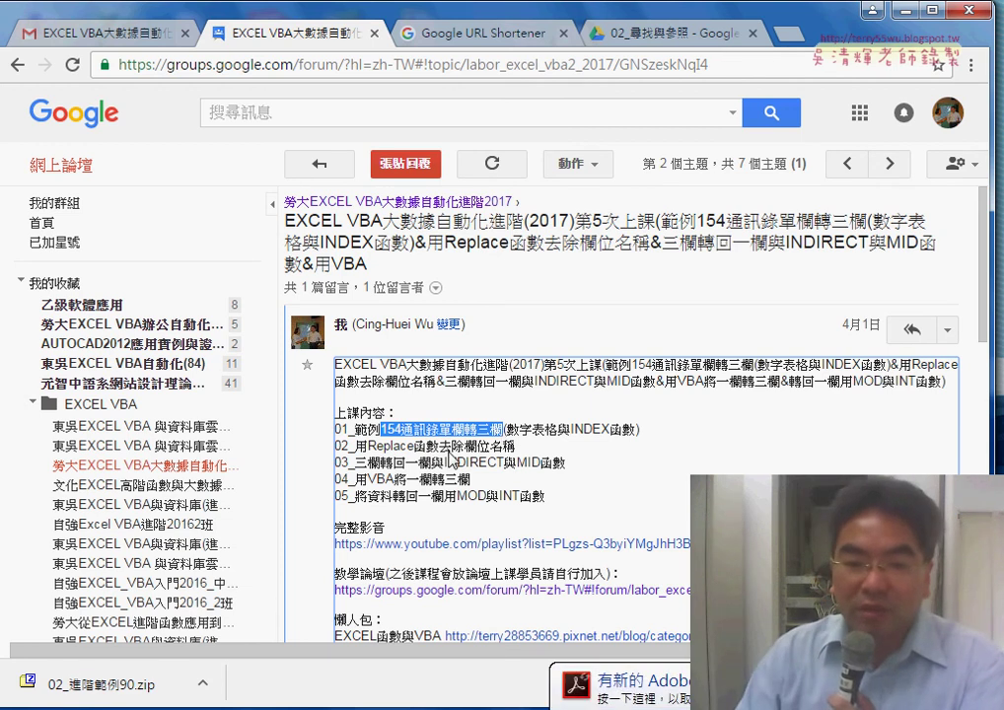
# - Highlight INDEX, Replace, VBA and part of the fifth lesson topic in the notes
pyautogui.moveTo(572, 431); pyautogui.dragTo(610, 434)
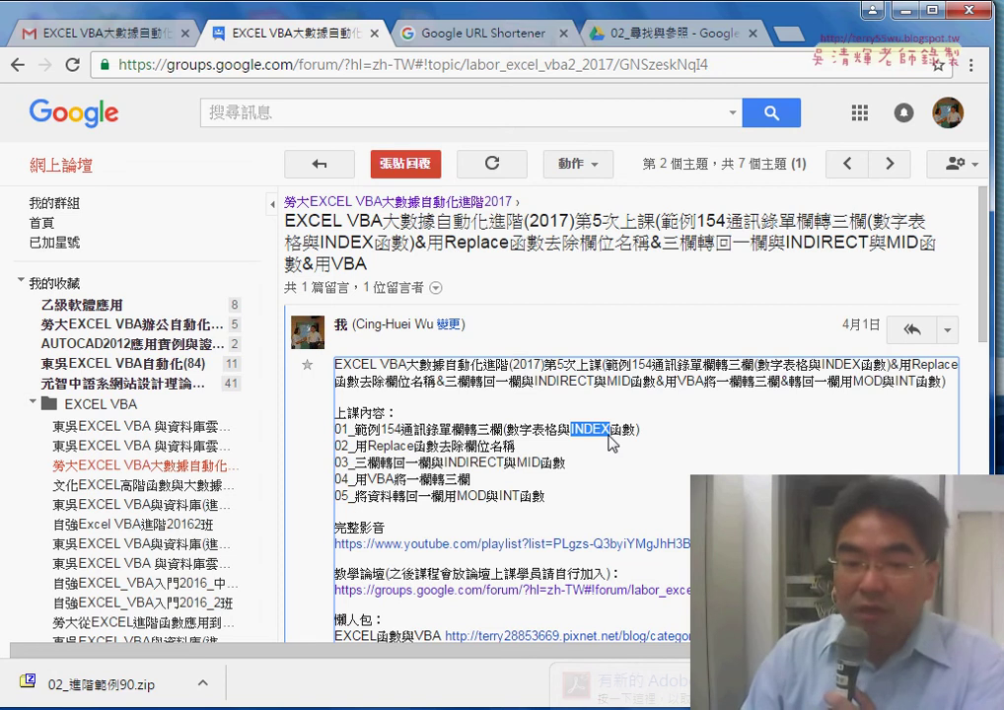
pyautogui.doubleClick(390, 446)
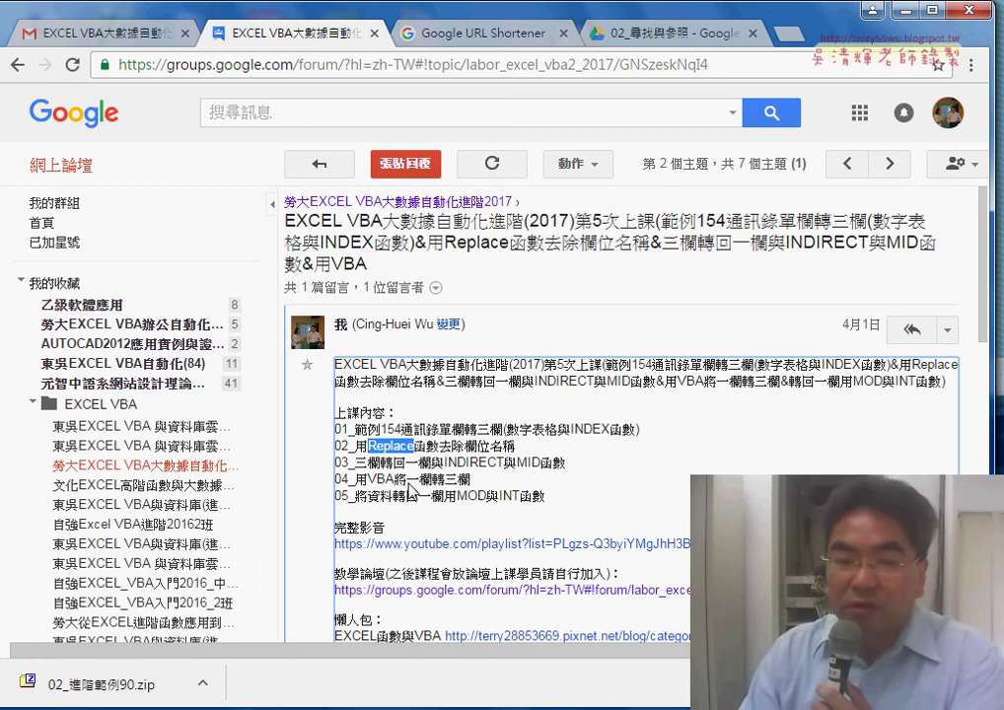
pyautogui.doubleClick(384, 480)
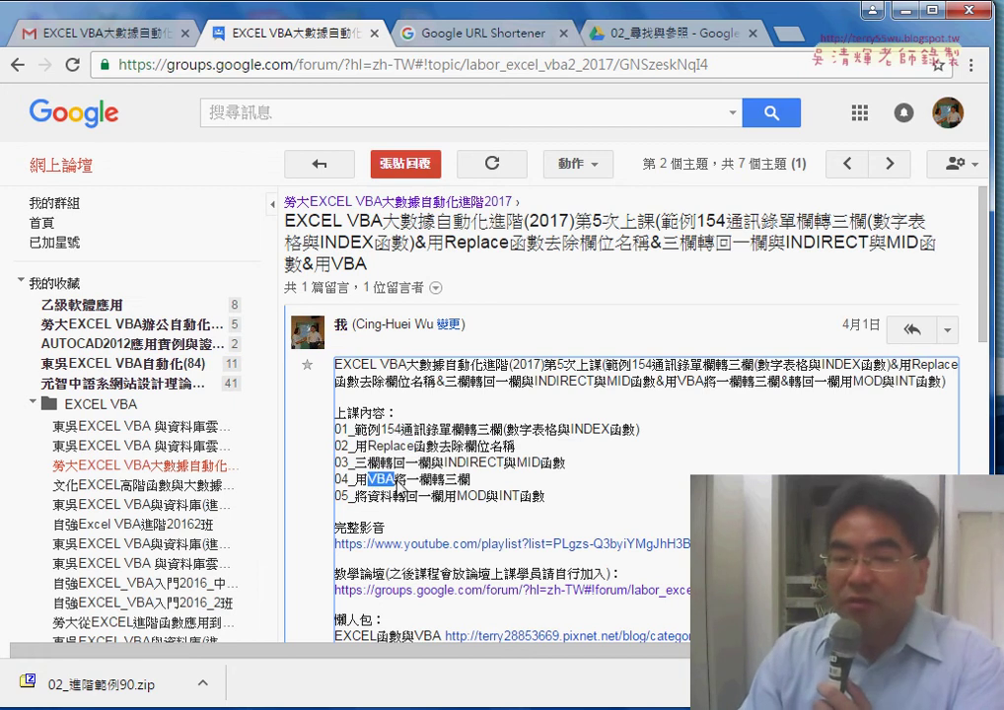
pyautogui.moveTo(396, 485); pyautogui.dragTo(400, 483)
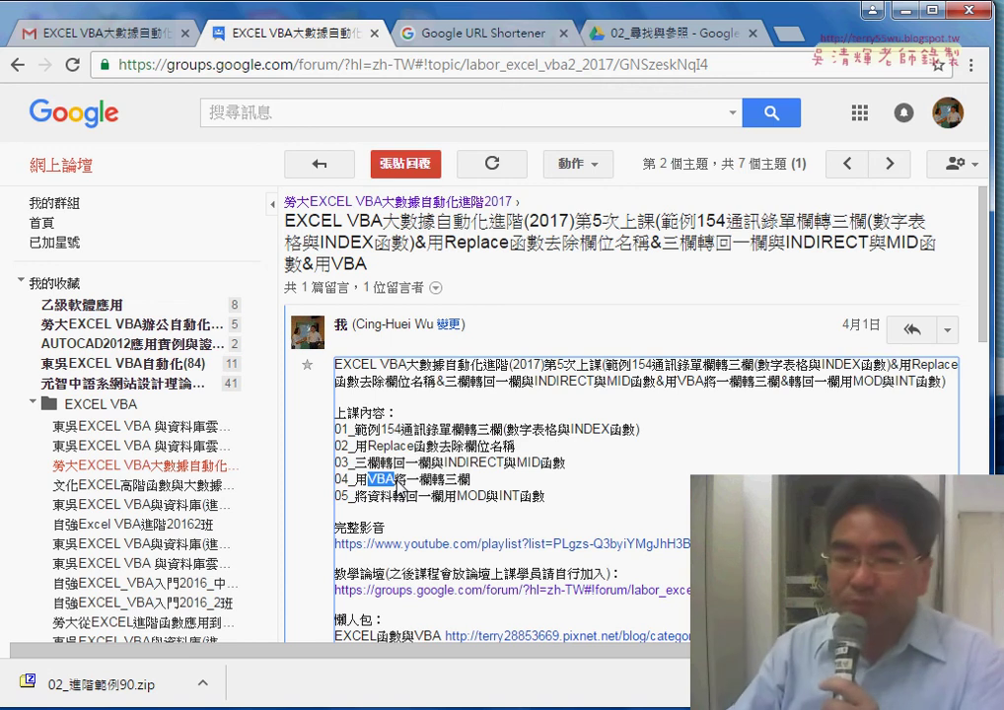
pyautogui.moveTo(417, 498); pyautogui.dragTo(432, 500)
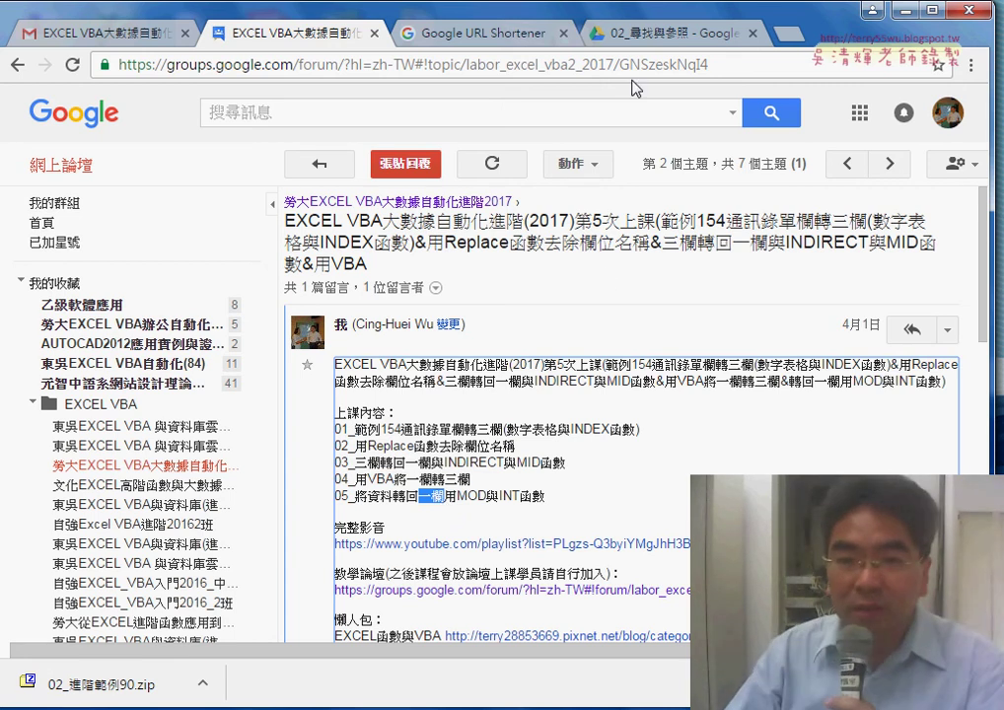
# - Preview 326班級成績查詢.xlsx in the Drive folder, download it and open the downloaded copy
pyautogui.click(655, 35)
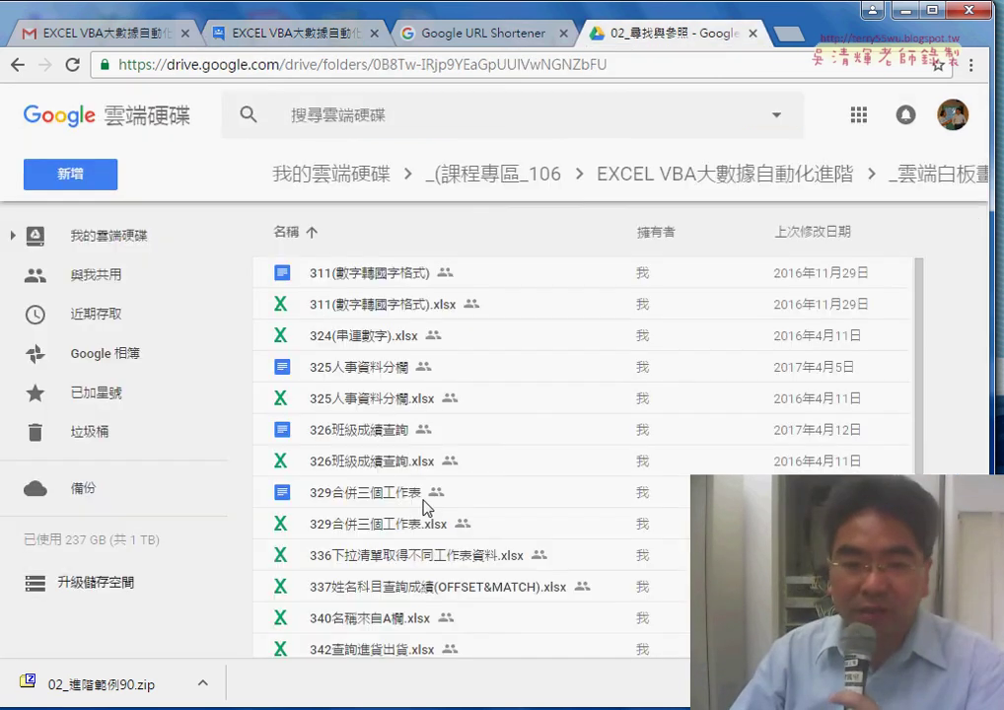
pyautogui.click(355, 438)
pyautogui.doubleClick(355, 460)
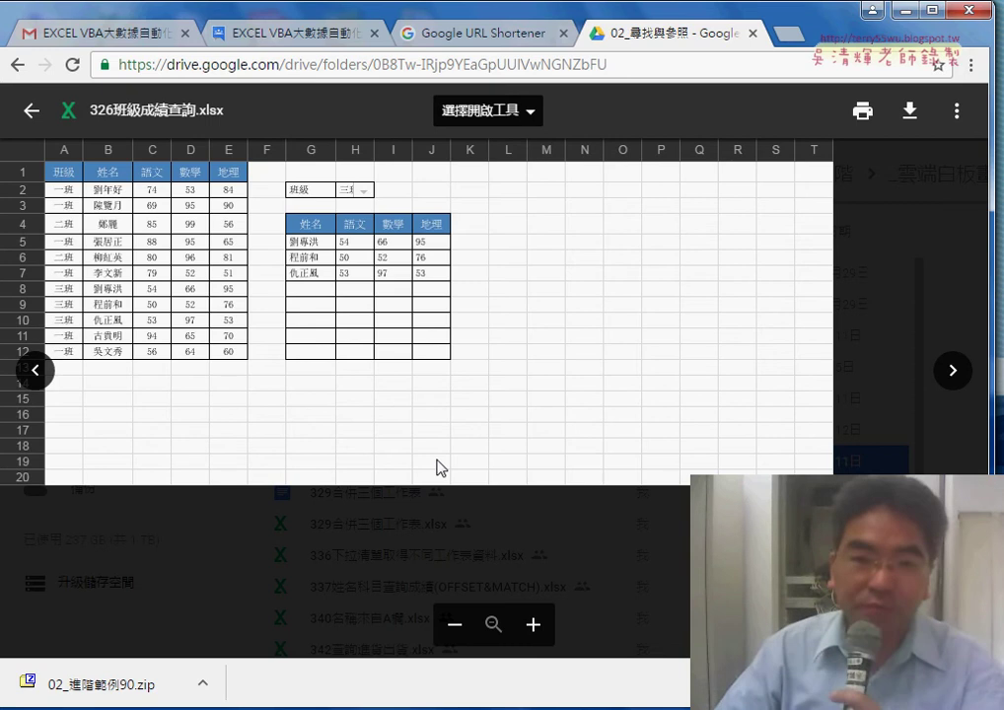
pyautogui.click(910, 109)
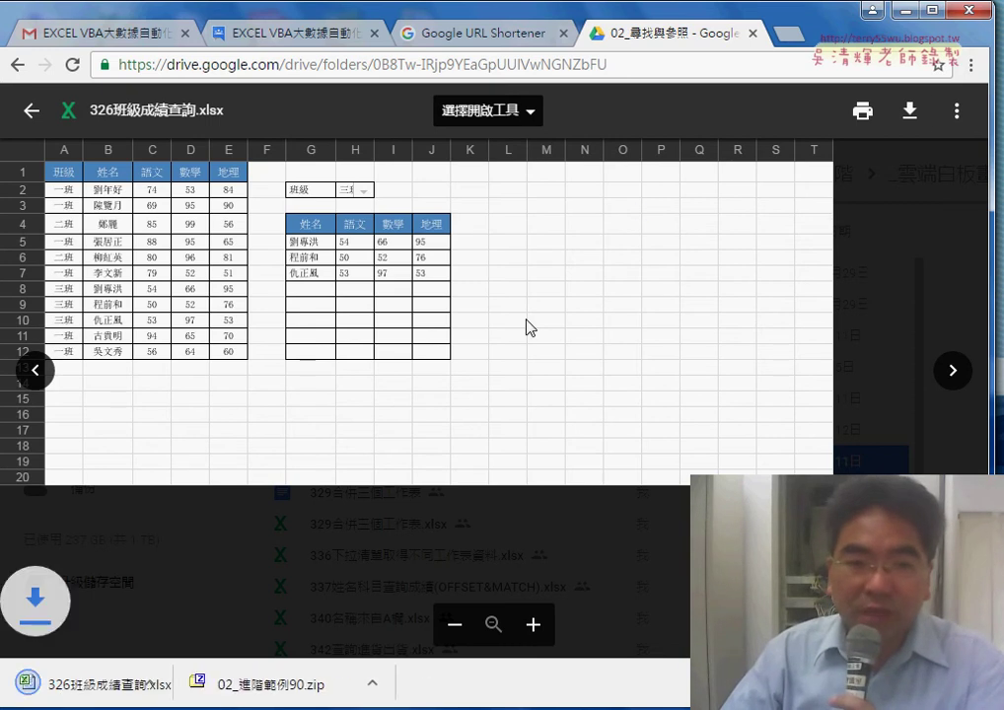
pyautogui.click(202, 683)
pyautogui.click(266, 568)
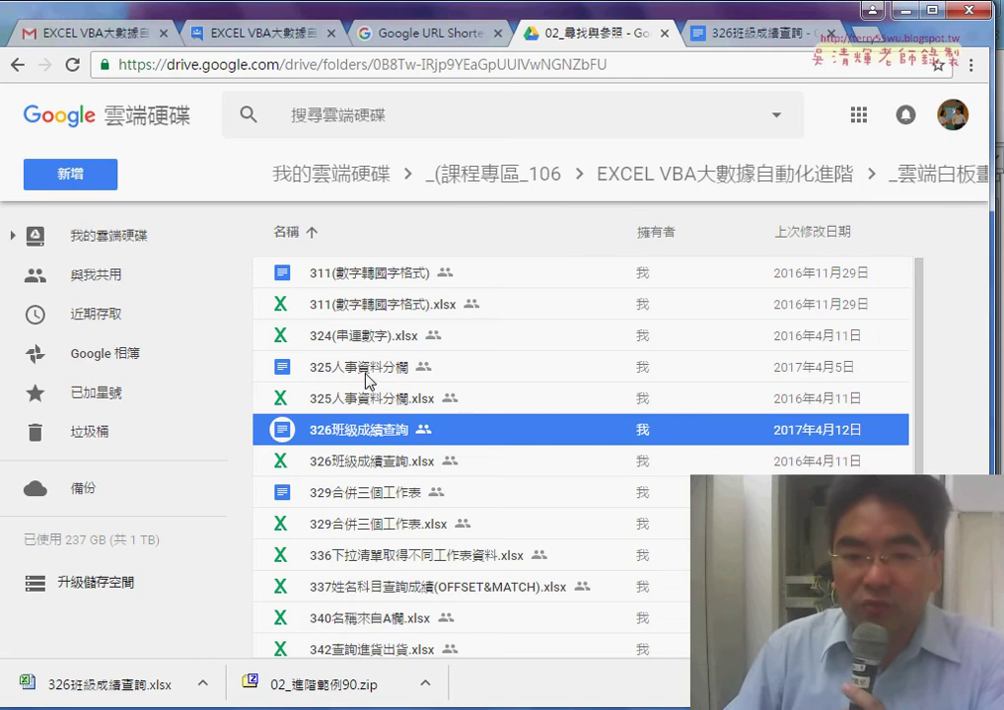
# - Open the 325人事資料分欄 notes document and scroll down to its Column與Row section
pyautogui.click(369, 366)
pyautogui.click(369, 398)
pyautogui.doubleClick(380, 373)
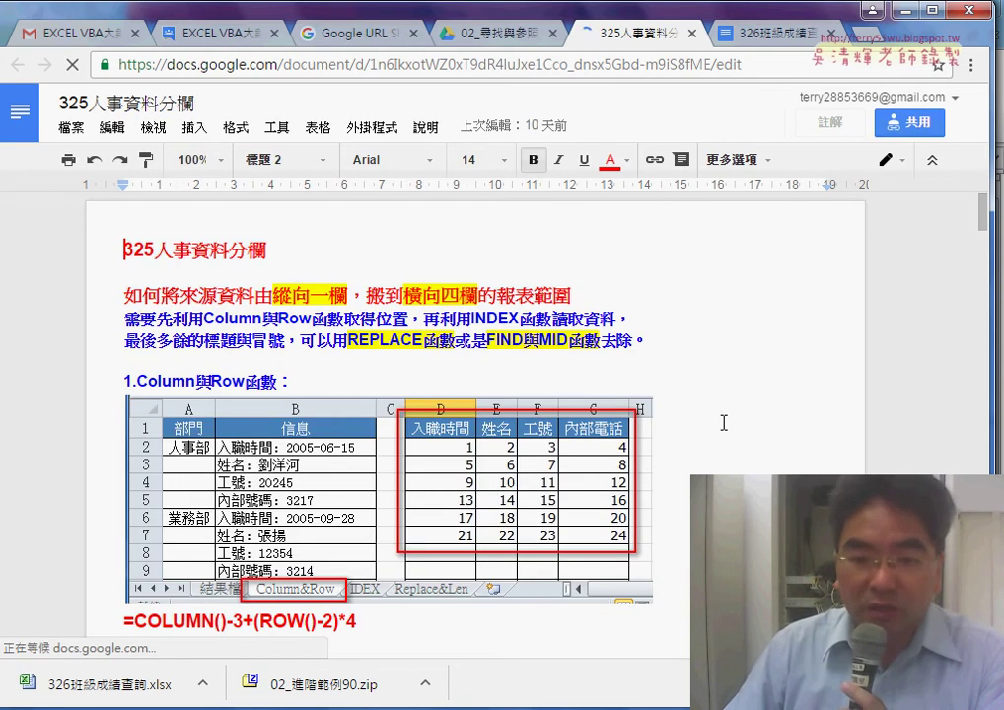
pyautogui.scroll(-2, 723, 422)
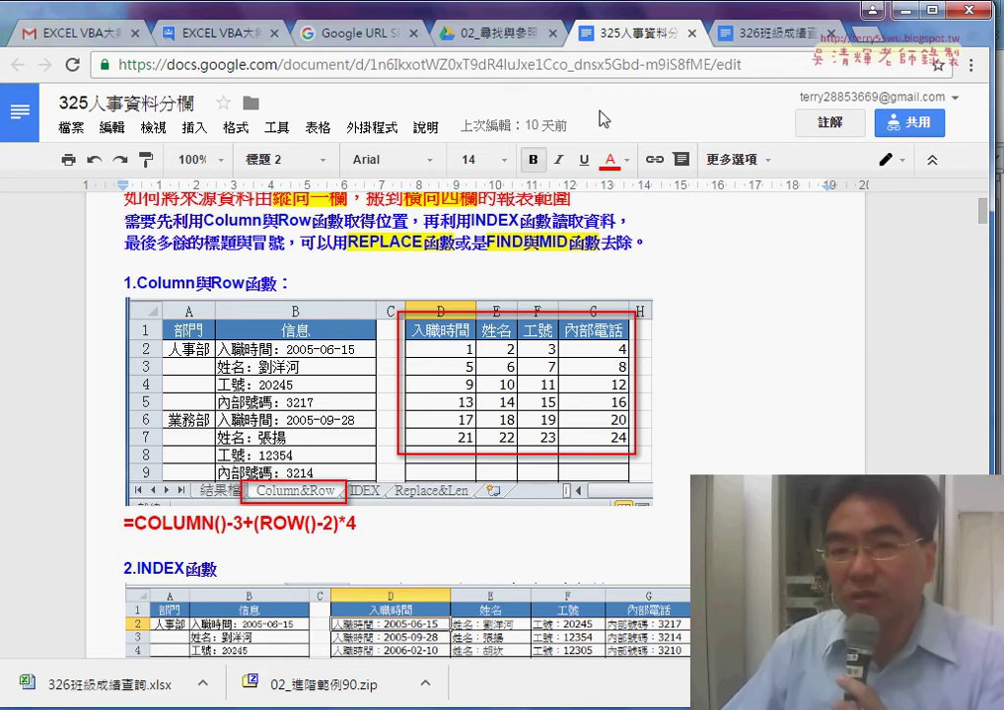
# - Scroll past the INDEX, REPLACE, FIND/MID and CHAR sections to the 輸出2到33表格 VBA code
pyautogui.scroll(-3, 730, 297)
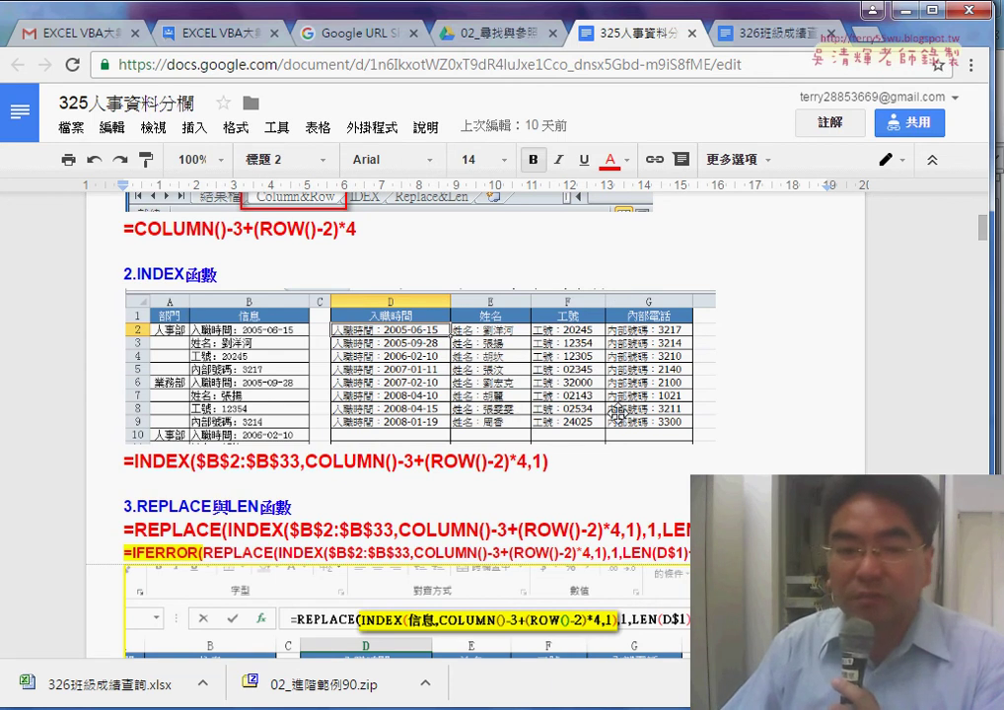
pyautogui.scroll(-1, 413, 455)
pyautogui.scroll(-2, 229, 434)
pyautogui.scroll(-2, 231, 424)
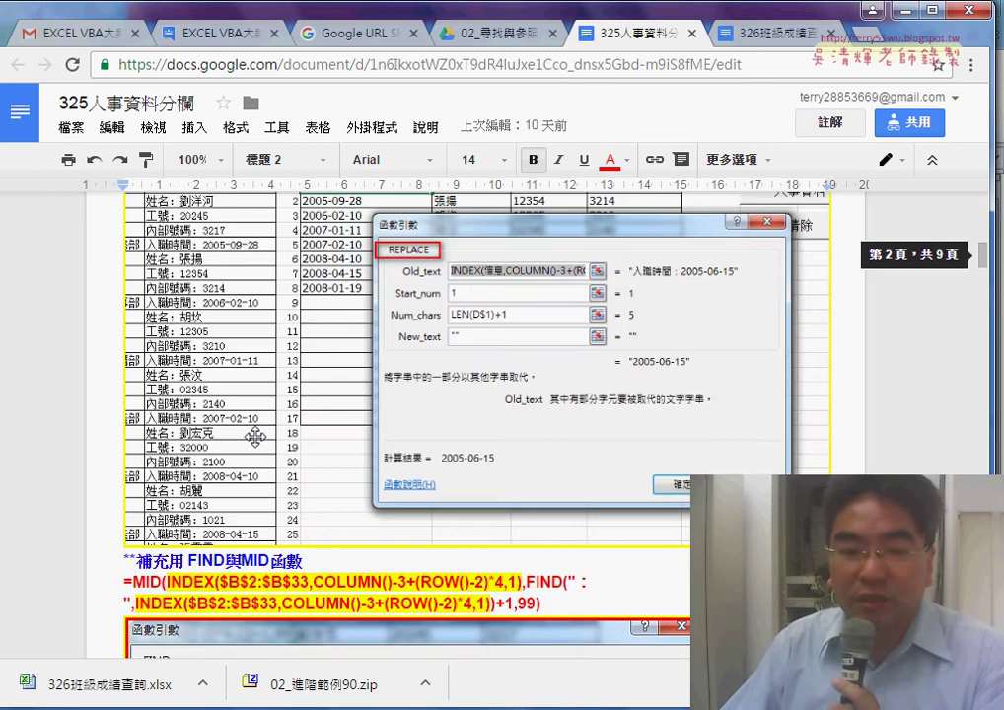
pyautogui.scroll(-2, 233, 414)
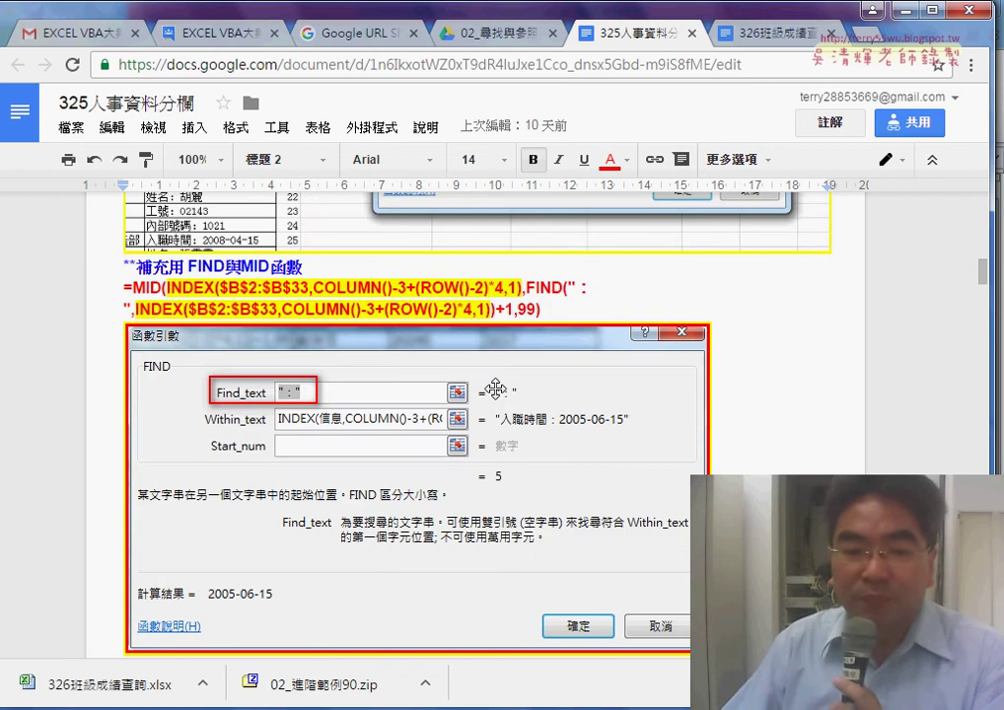
pyautogui.scroll(-2, 495, 390)
pyautogui.scroll(-1, 495, 389)
pyautogui.scroll(-1, 495, 389)
pyautogui.scroll(-1, 495, 389)
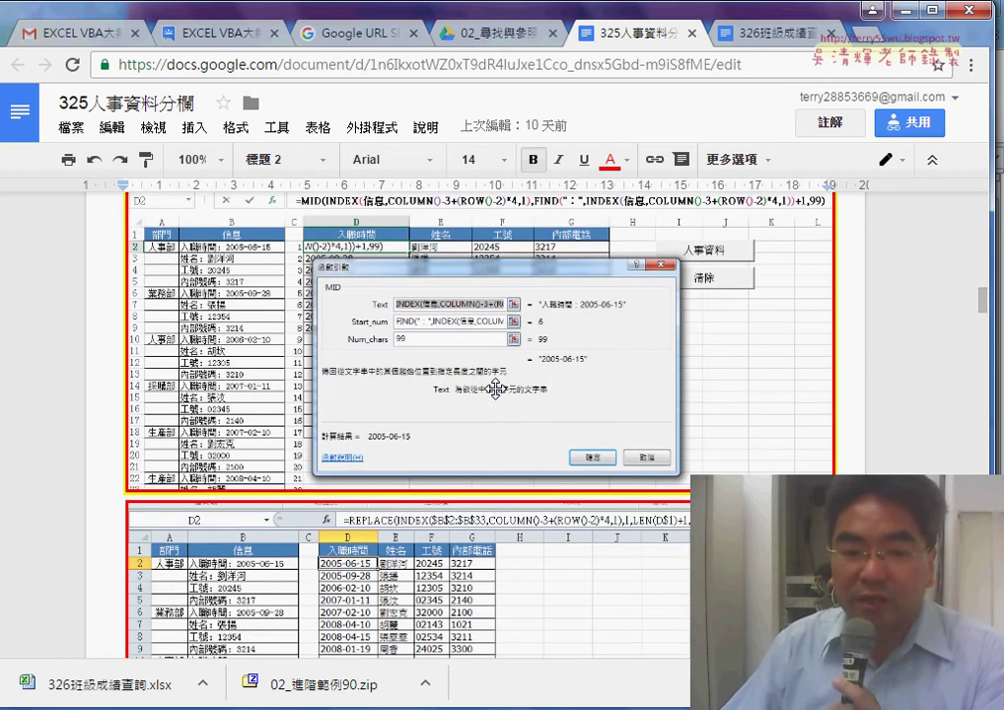
pyautogui.scroll(-5, 495, 389)
pyautogui.scroll(-3, 495, 390)
pyautogui.scroll(-3, 495, 389)
pyautogui.scroll(-3, 495, 390)
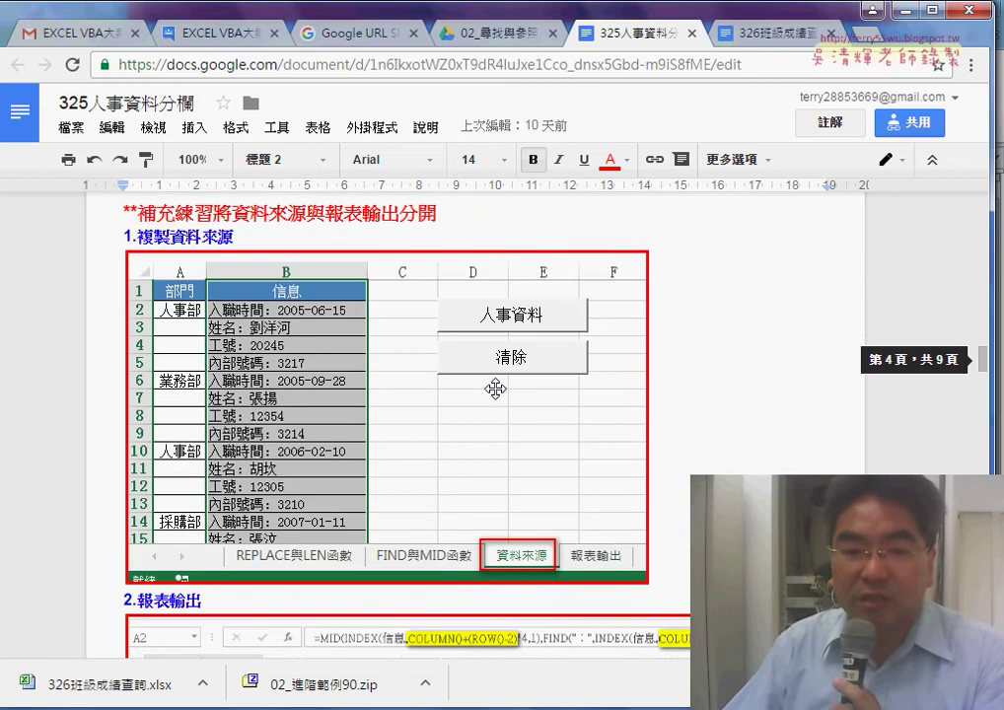
pyautogui.scroll(-2, 495, 390)
pyautogui.scroll(-1, 495, 389)
pyautogui.scroll(-3, 495, 389)
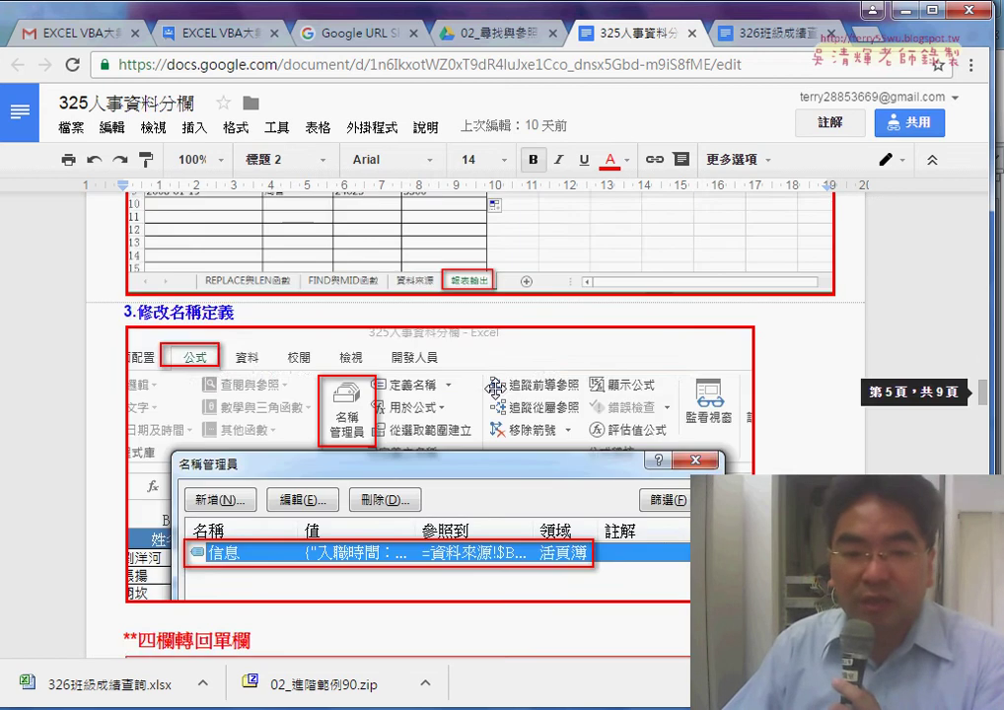
pyautogui.scroll(-1, 495, 389)
pyautogui.scroll(-2, 495, 389)
pyautogui.scroll(-3, 495, 390)
pyautogui.scroll(-3, 495, 390)
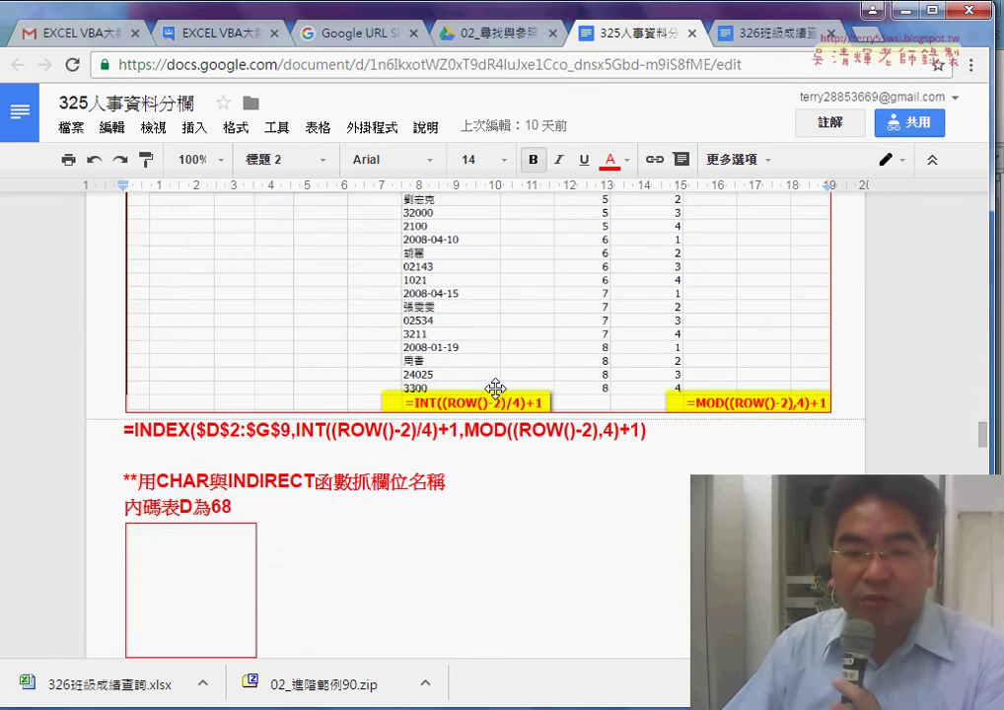
pyautogui.scroll(-3, 496, 390)
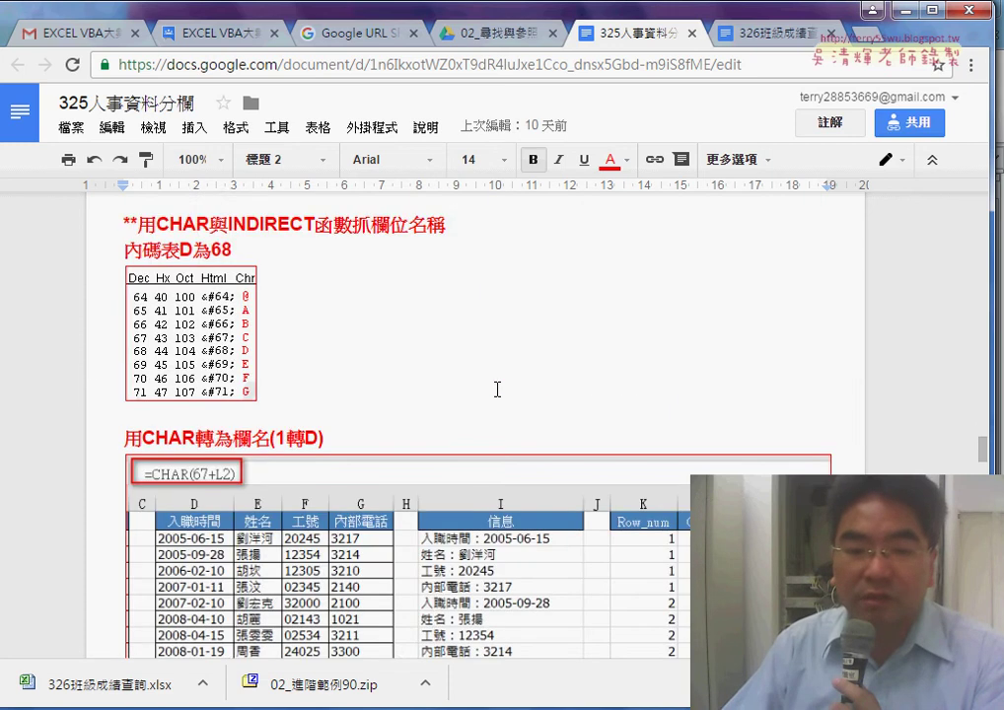
pyautogui.scroll(-4, 497, 390)
pyautogui.scroll(-2, 496, 389)
pyautogui.scroll(-4, 495, 389)
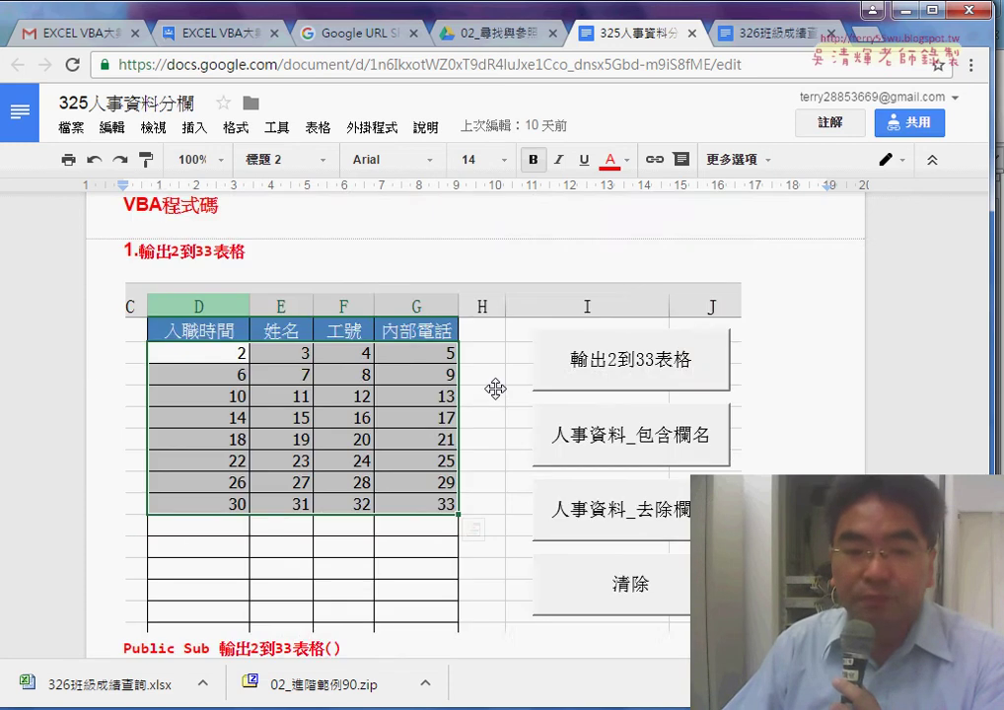
pyautogui.scroll(-2, 495, 388)
pyautogui.scroll(1, 495, 389)
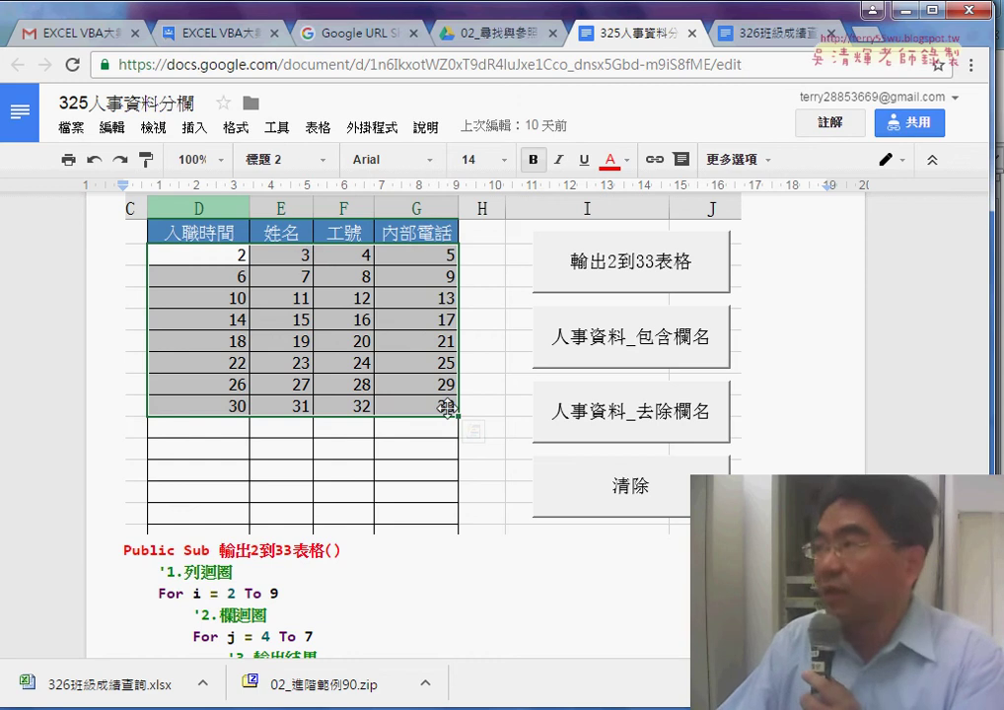
pyautogui.scroll(-3, 449, 407)
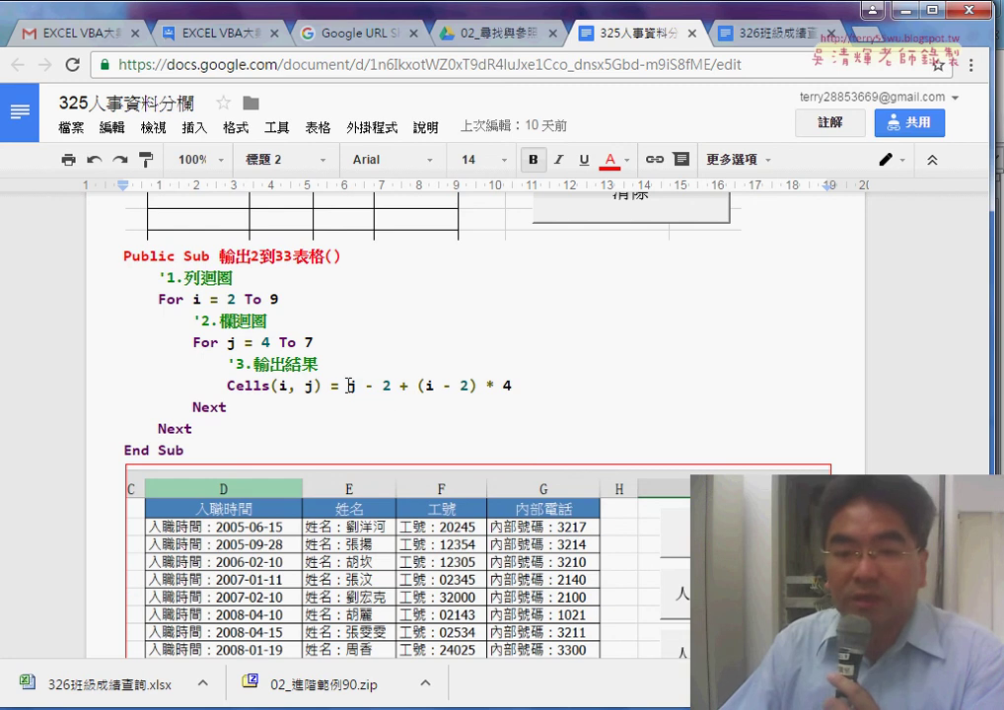
pyautogui.moveTo(349, 385); pyautogui.dragTo(515, 390)
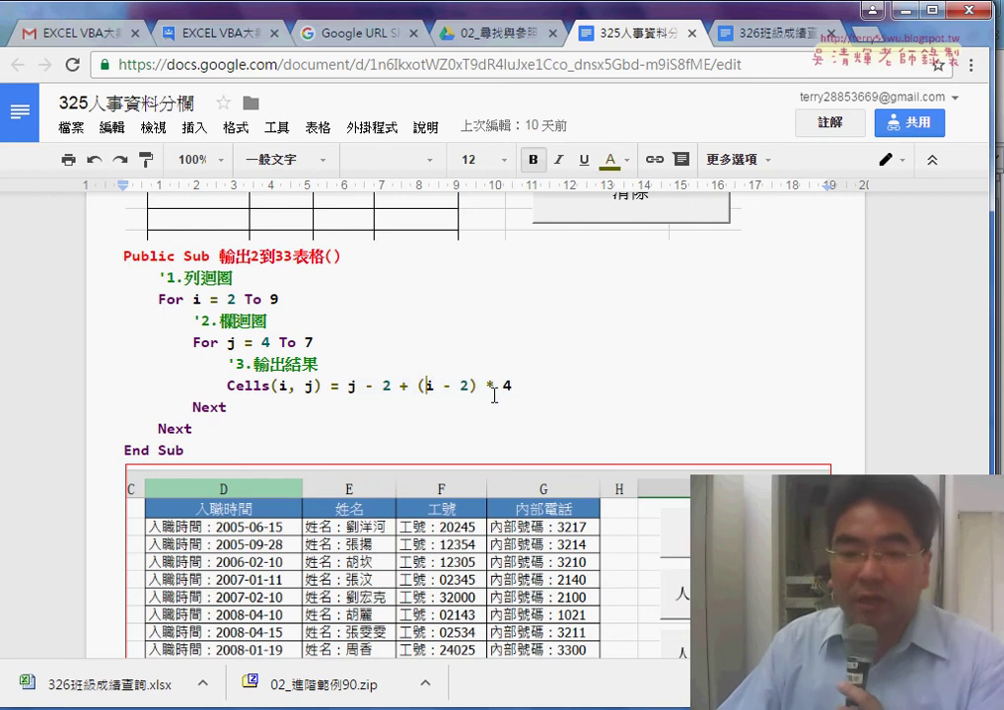
pyautogui.scroll(-2, 491, 394)
pyautogui.scroll(-3, 496, 395)
pyautogui.scroll(-1, 496, 395)
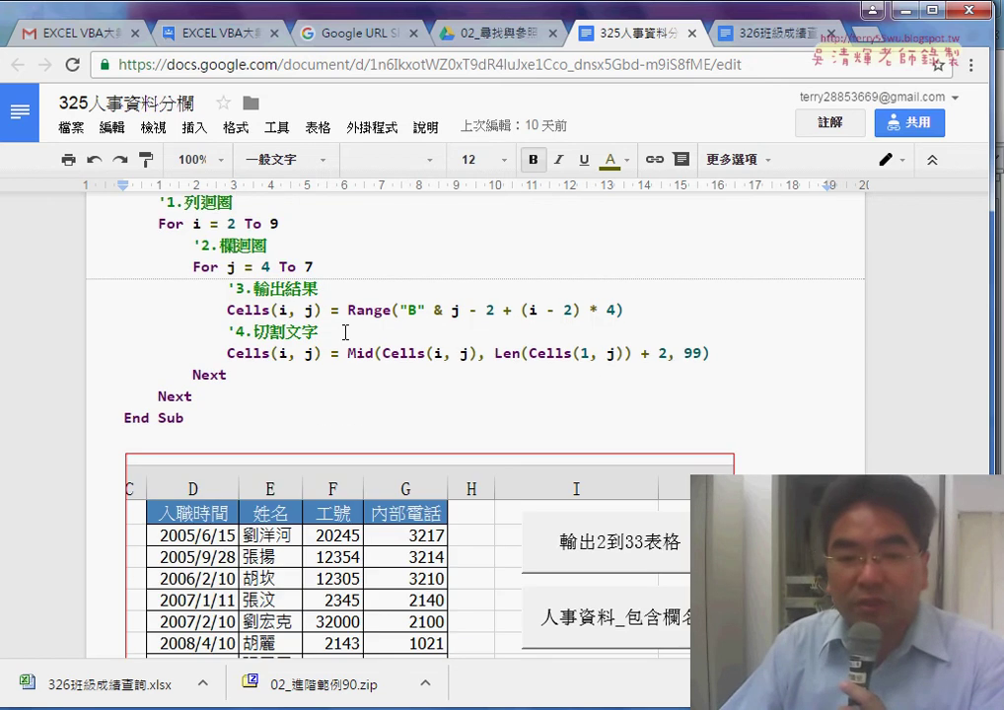
pyautogui.doubleClick(353, 310)
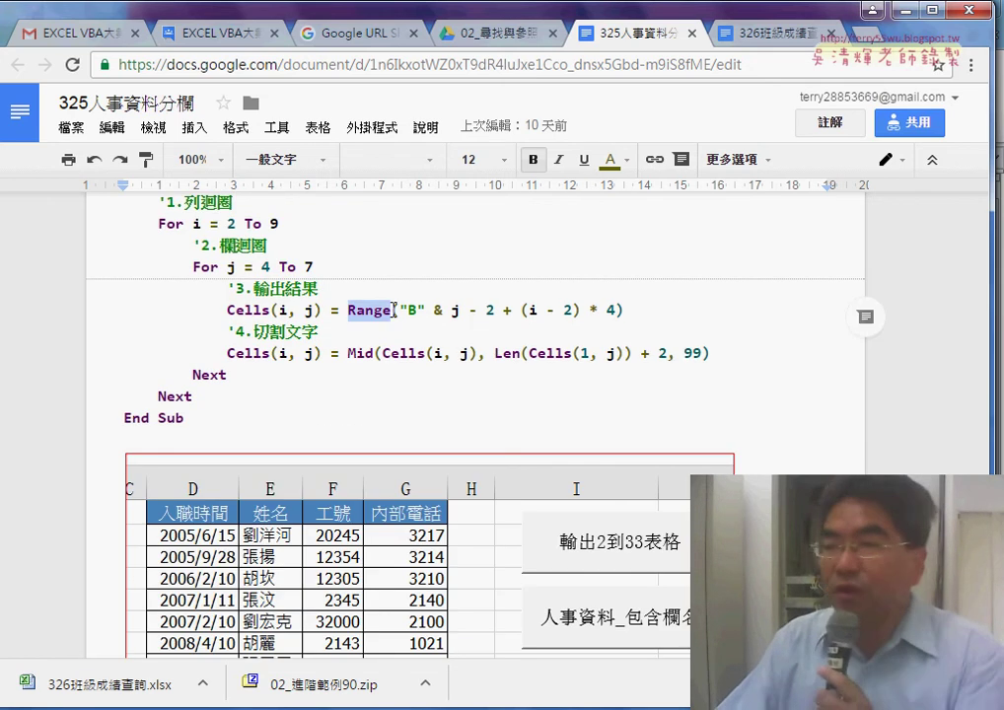
pyautogui.moveTo(400, 312); pyautogui.dragTo(422, 316)
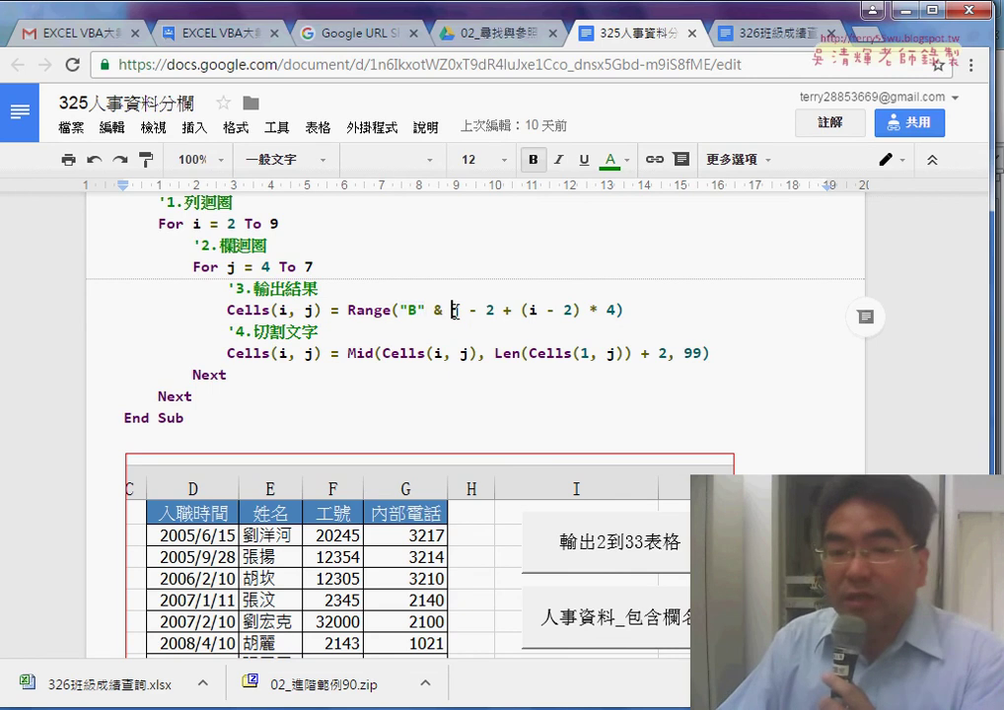
pyautogui.moveTo(453, 311); pyautogui.dragTo(595, 310)
pyautogui.click(408, 311)
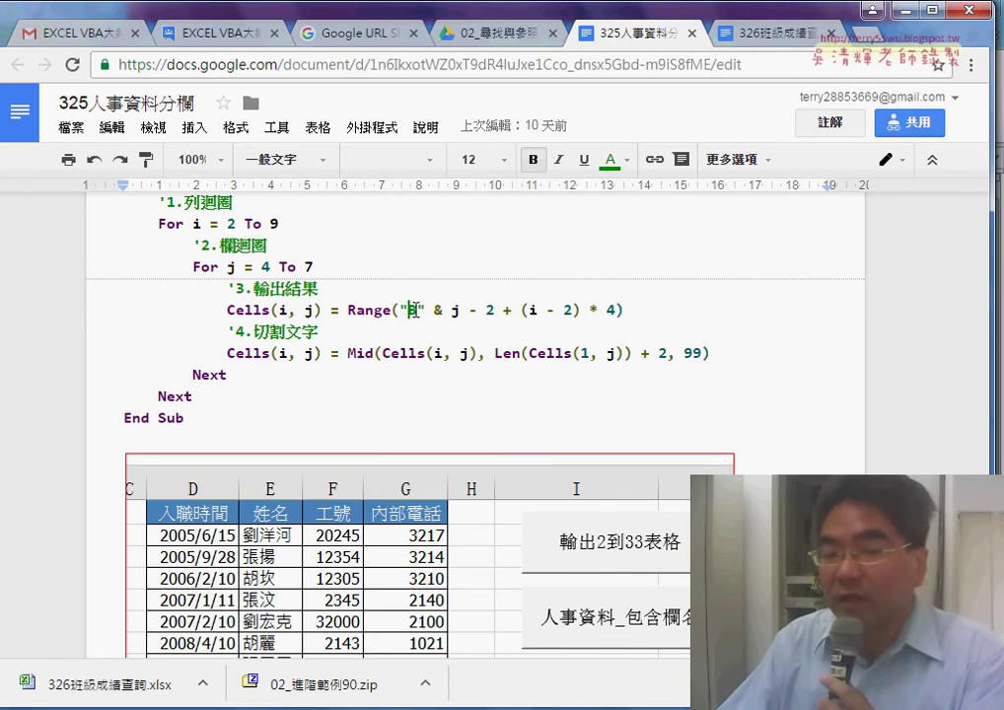
pyautogui.moveTo(330, 311); pyautogui.dragTo(229, 312)
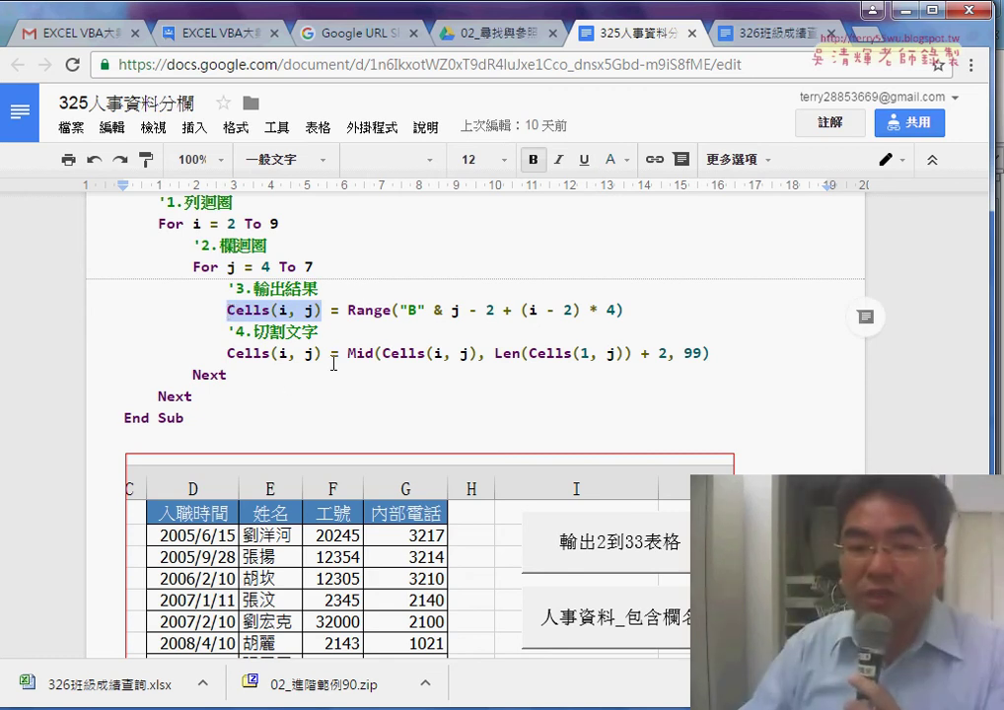
pyautogui.moveTo(340, 355); pyautogui.dragTo(363, 357)
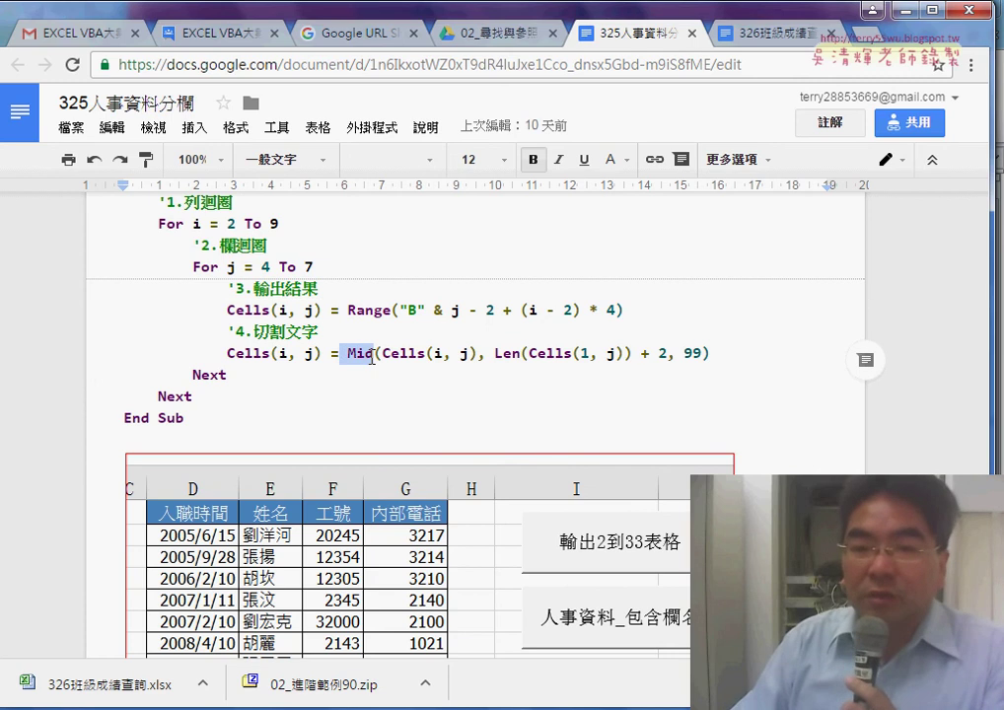
pyautogui.scroll(3, 372, 357)
pyautogui.scroll(2, 370, 354)
pyautogui.scroll(-1, 370, 354)
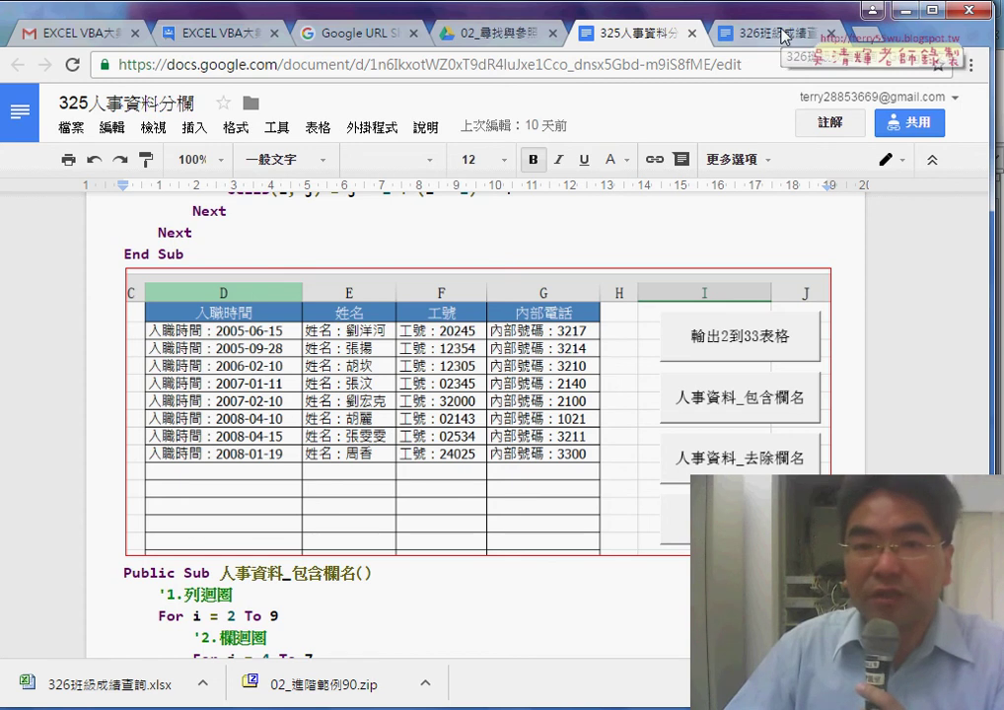
# - Switch to the 326班級成績查詢 tab, then minimize Chrome to reveal the Excel workbook
pyautogui.hotkey('ctrl', 'Tab')
pyautogui.click(901, 12)
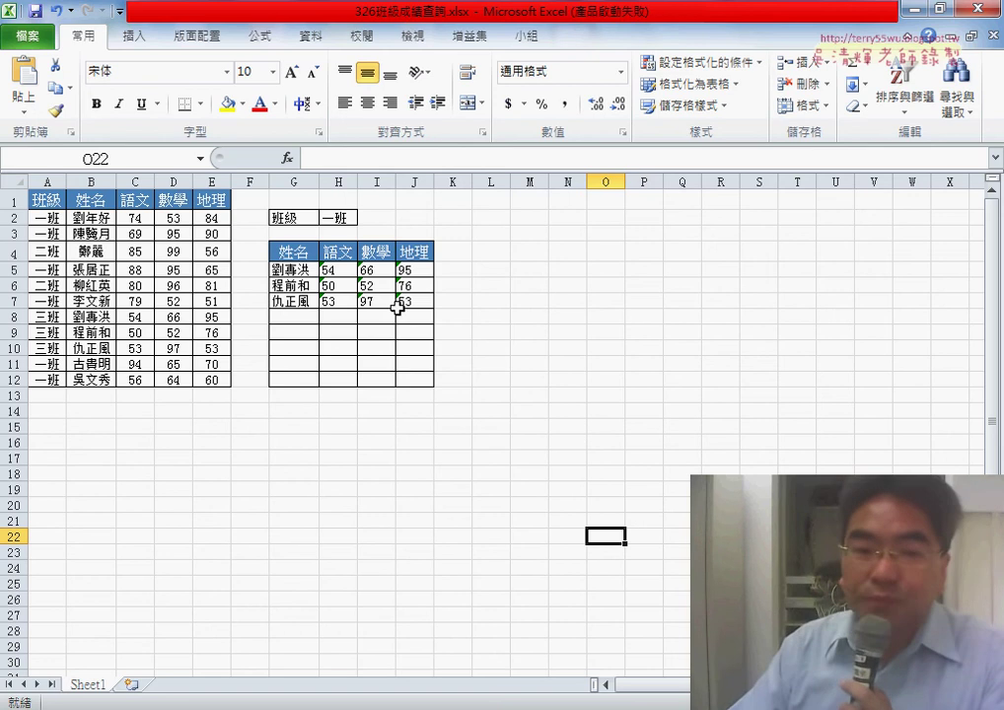
pyautogui.click(333, 217)
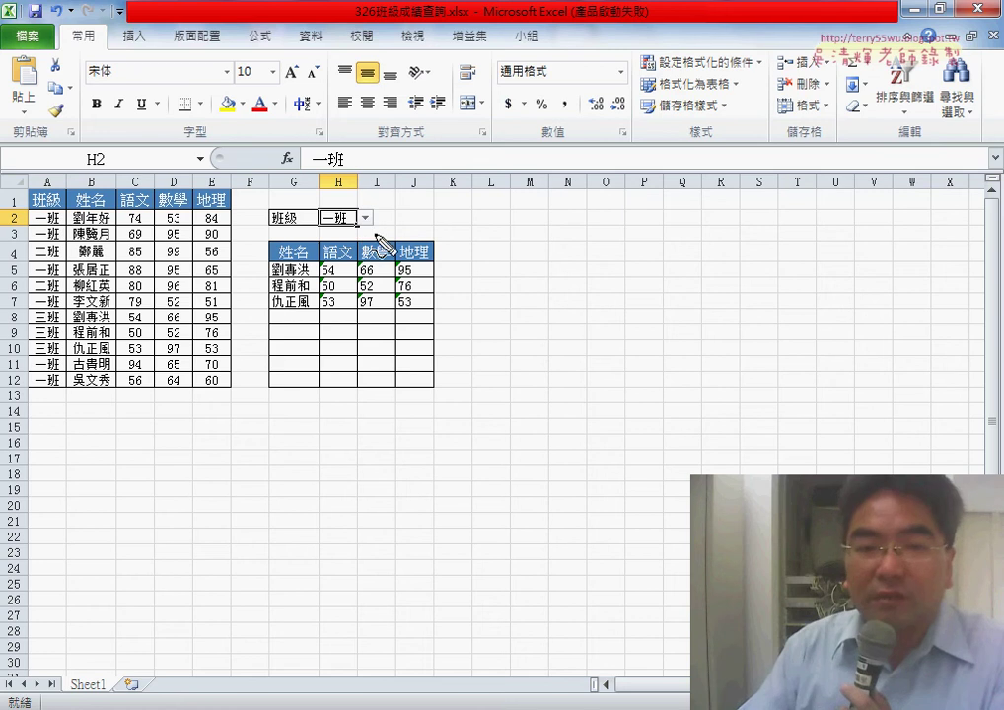
pyautogui.moveTo(377, 234); pyautogui.dragTo(332, 205)
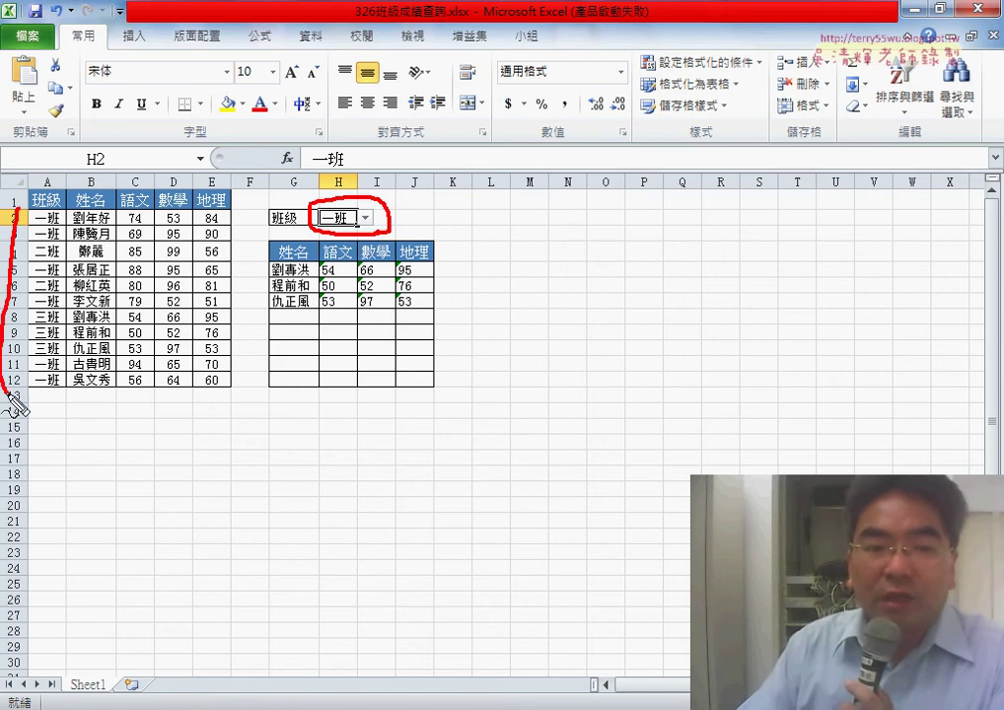
pyautogui.moveTo(222, 212); pyautogui.dragTo(12, 404)
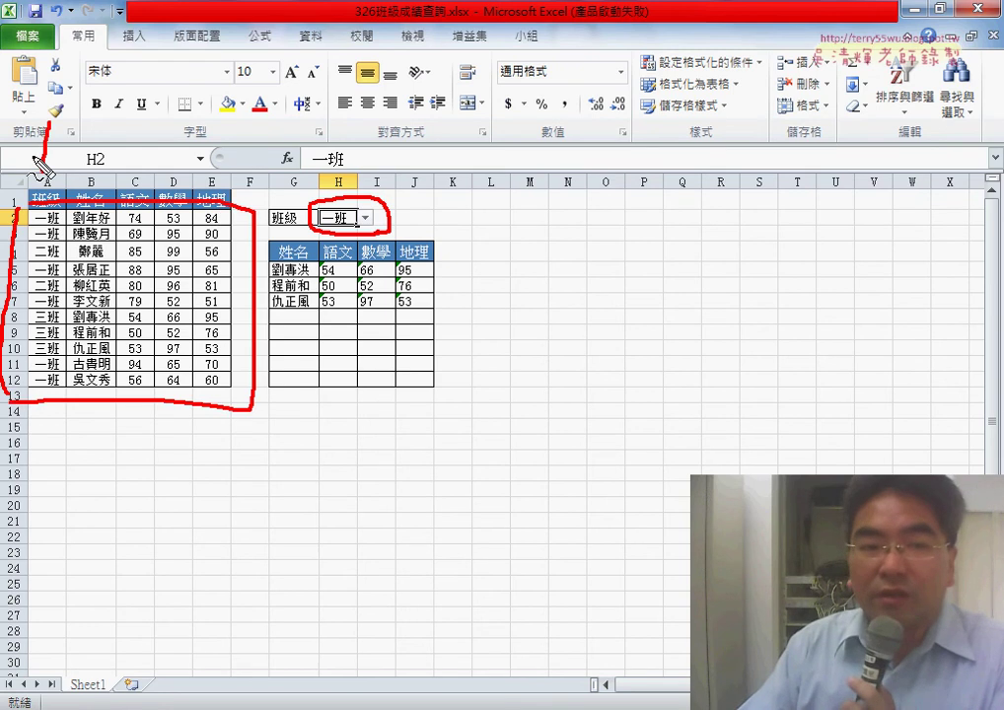
pyautogui.moveTo(42, 168); pyautogui.dragTo(50, 160)
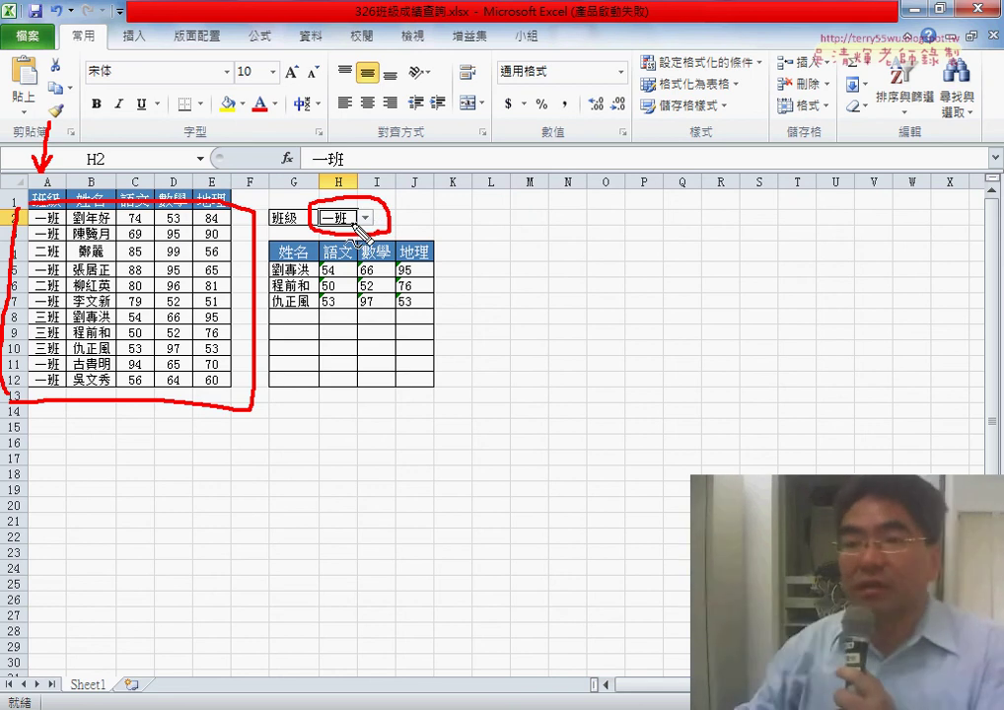
pyautogui.press('Escape')
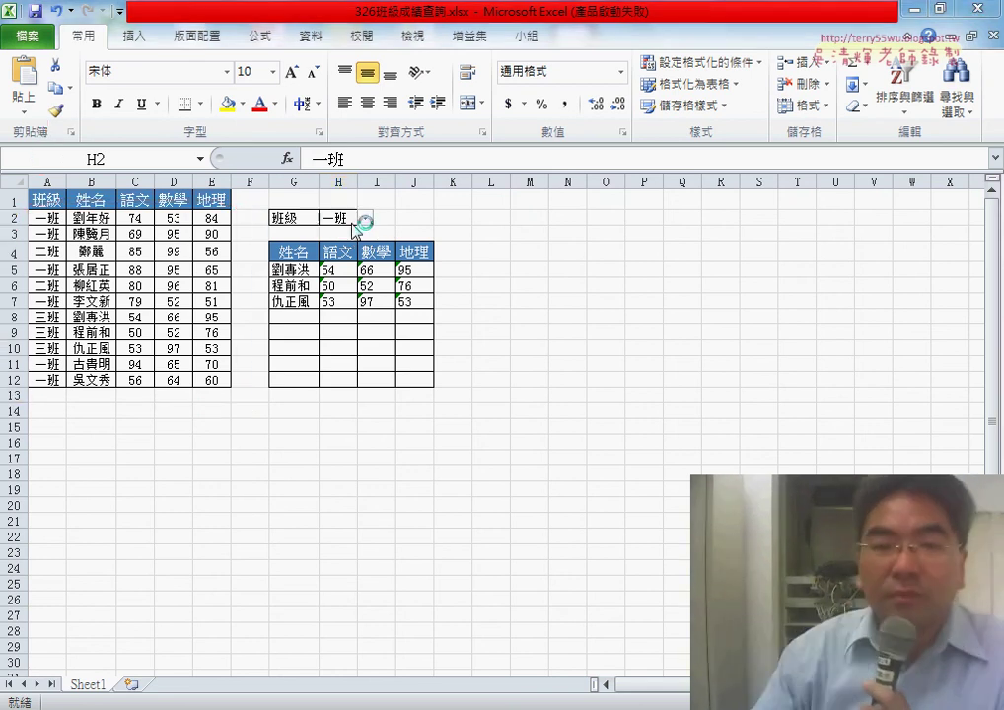
pyautogui.click(366, 218)
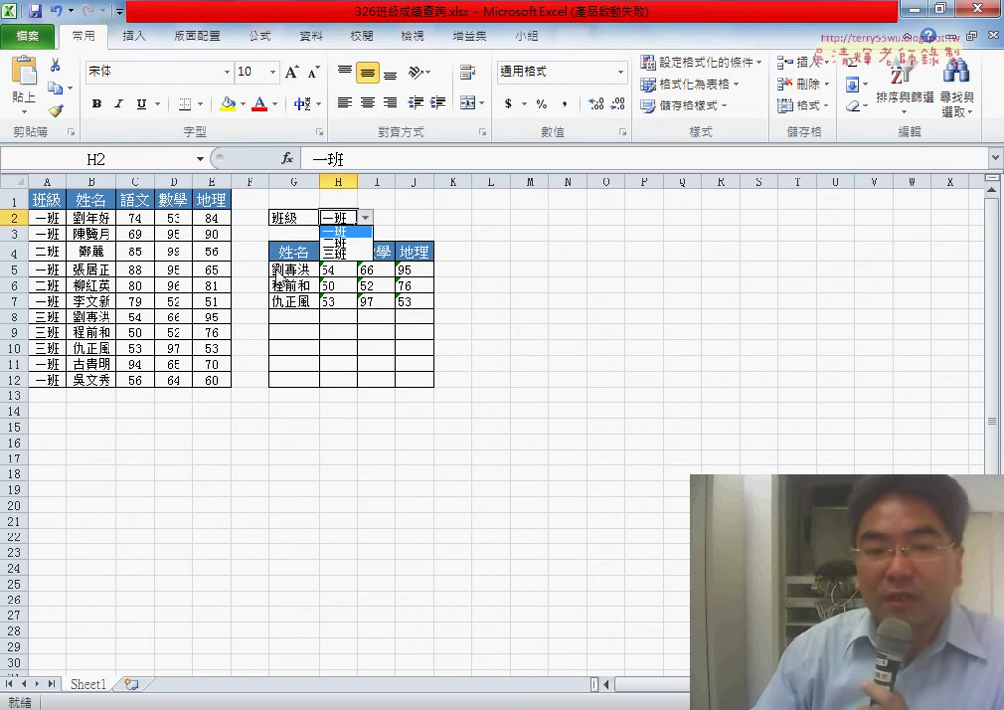
pyautogui.moveTo(282, 272); pyautogui.dragTo(421, 299)
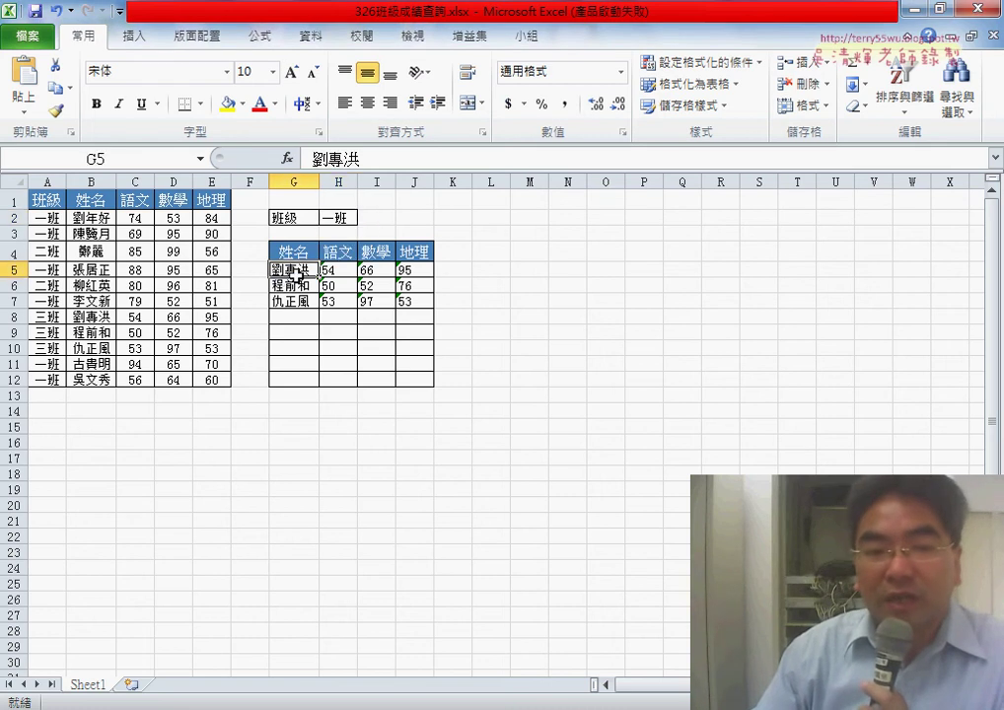
pyautogui.click(46, 180)
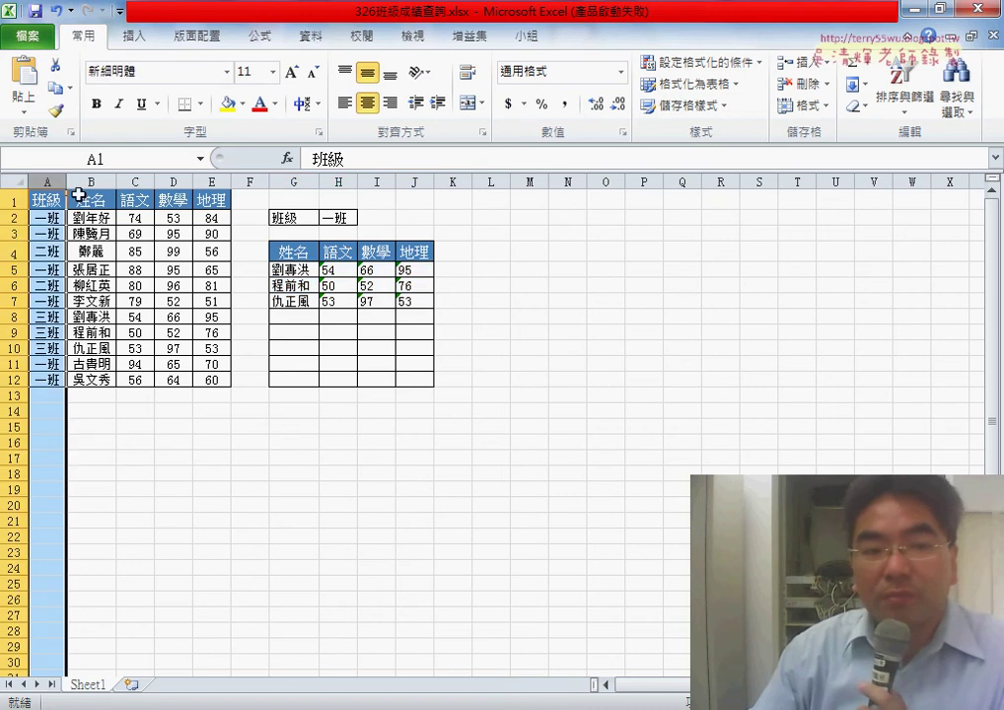
pyautogui.moveTo(90, 181); pyautogui.dragTo(207, 181)
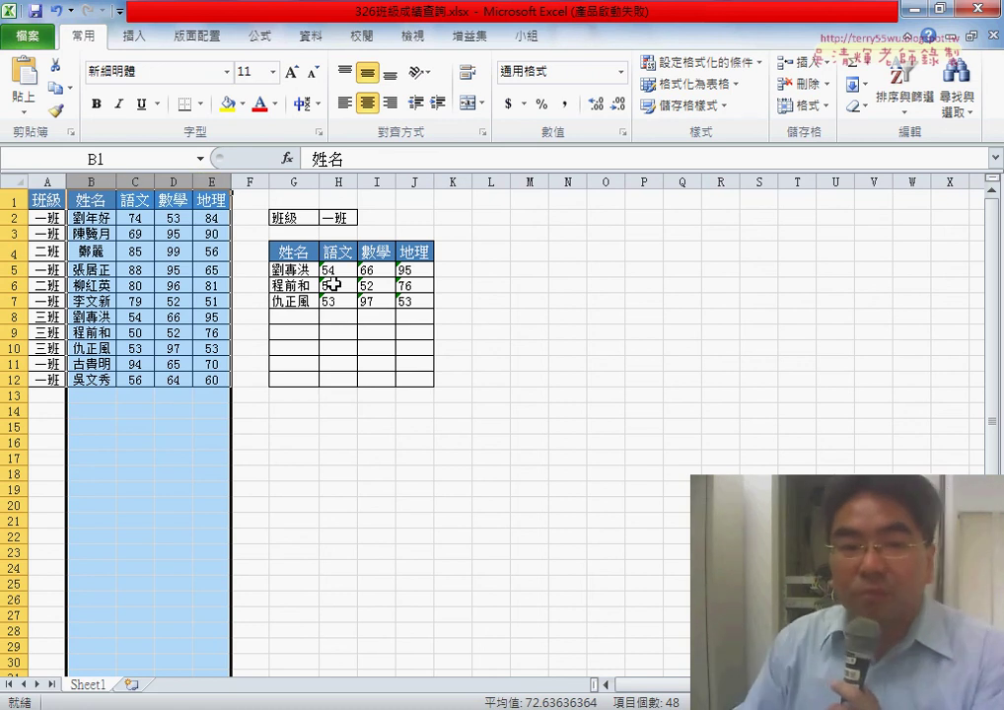
pyautogui.click(40, 219)
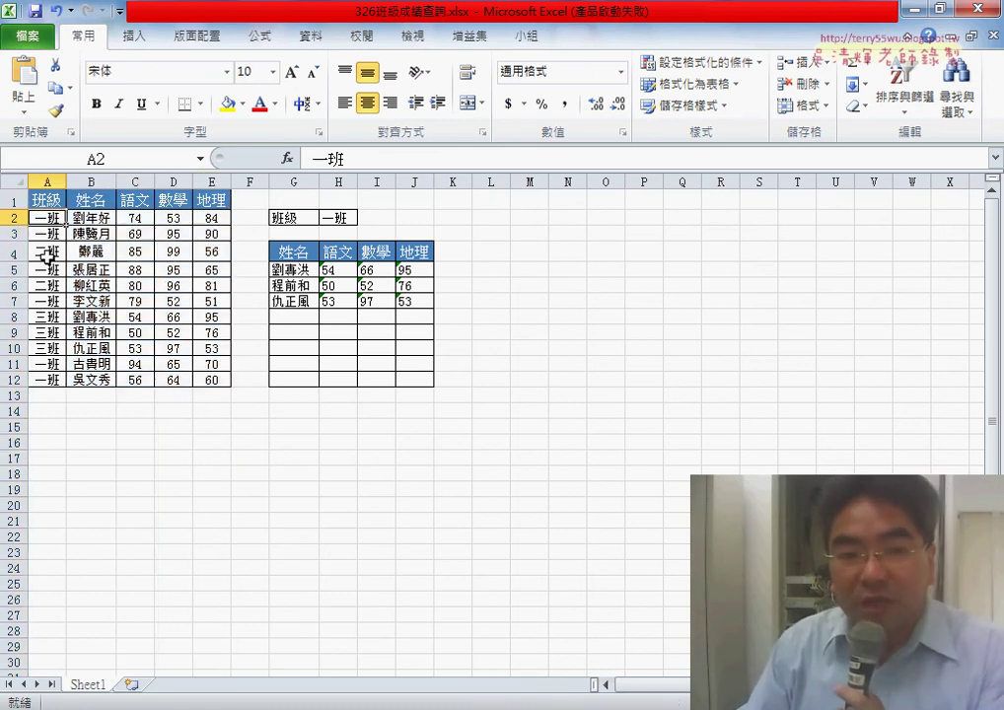
pyautogui.click(47, 236)
pyautogui.moveTo(47, 219); pyautogui.dragTo(133, 234)
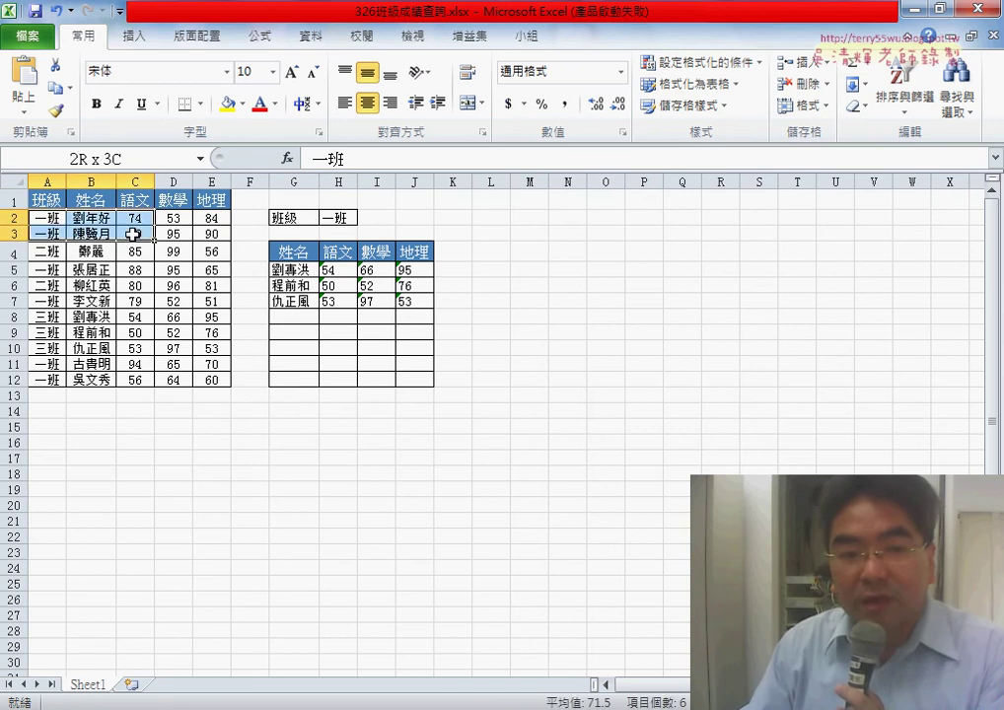
pyautogui.moveTo(297, 276); pyautogui.dragTo(415, 301)
pyautogui.click(344, 218)
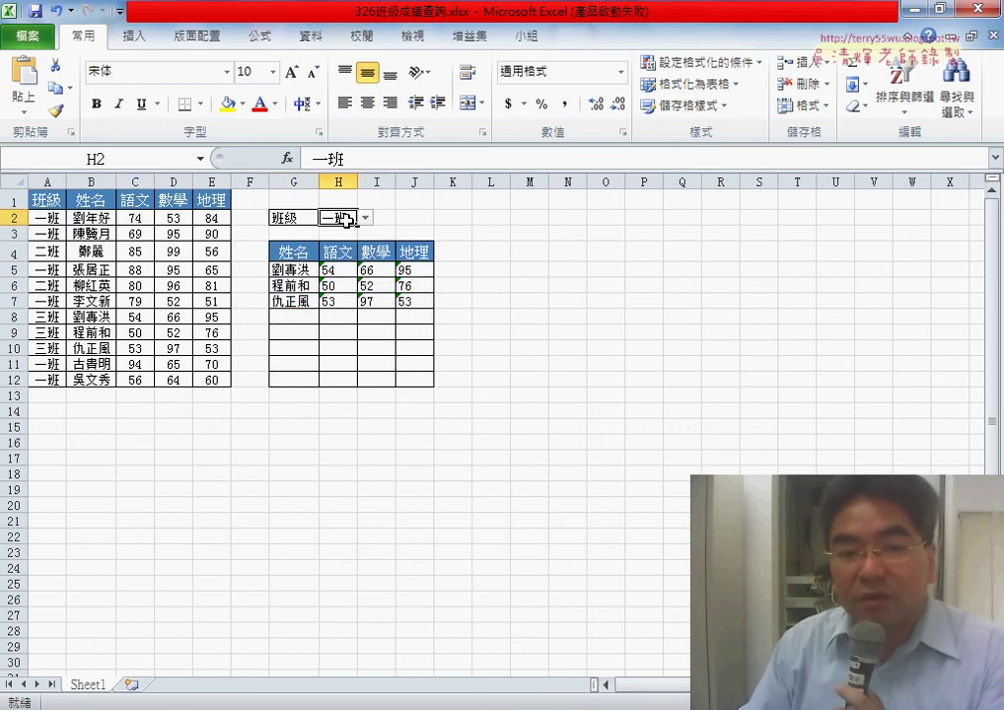
pyautogui.moveTo(296, 270); pyautogui.dragTo(414, 383)
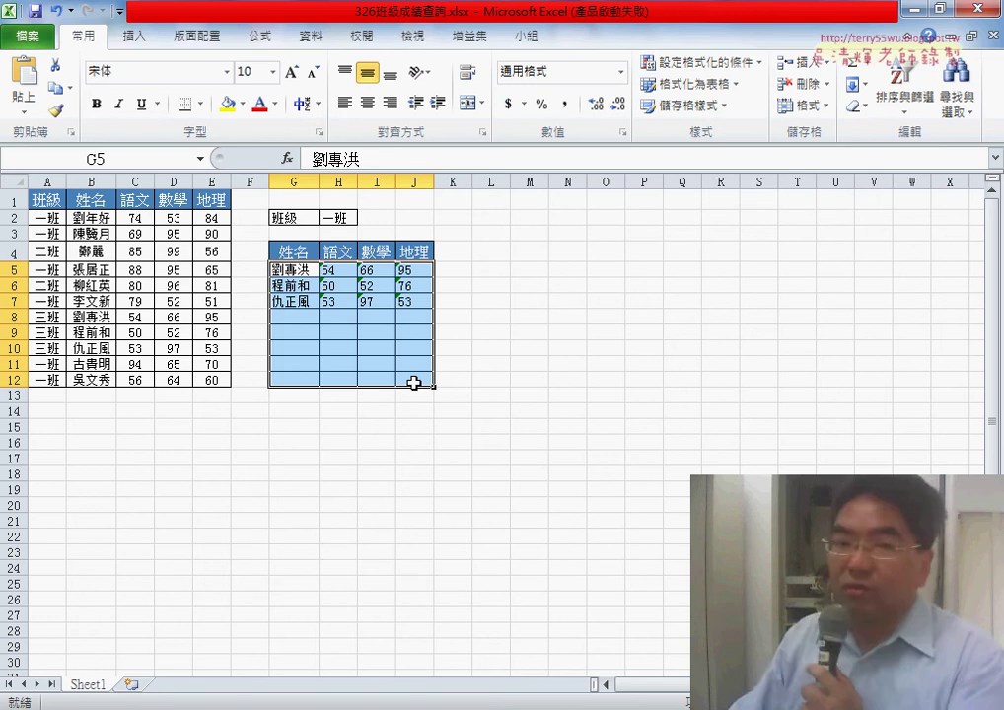
pyautogui.click(363, 342)
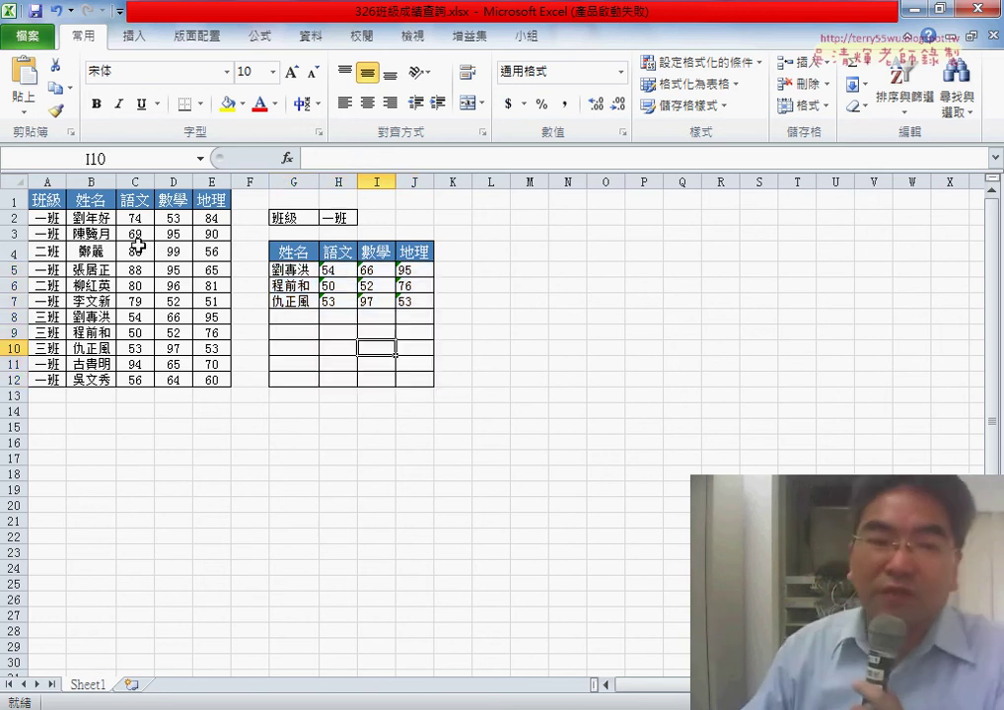
pyautogui.click(48, 198)
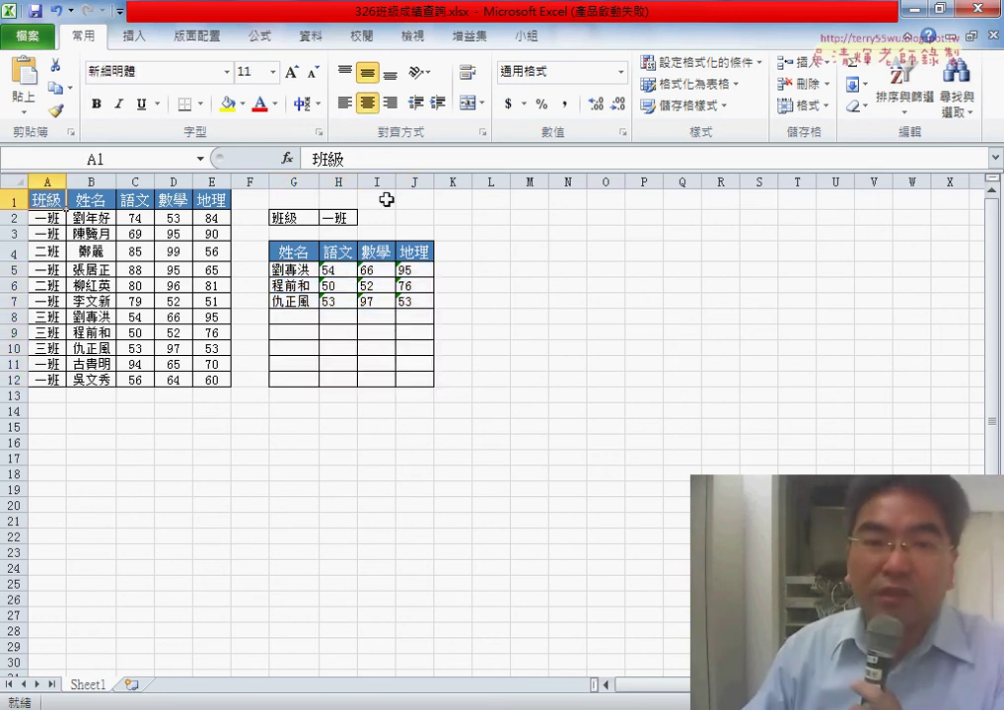
# - Turn on filtering and filter the 班級 column to show only 一班 rows
pyautogui.click(314, 37)
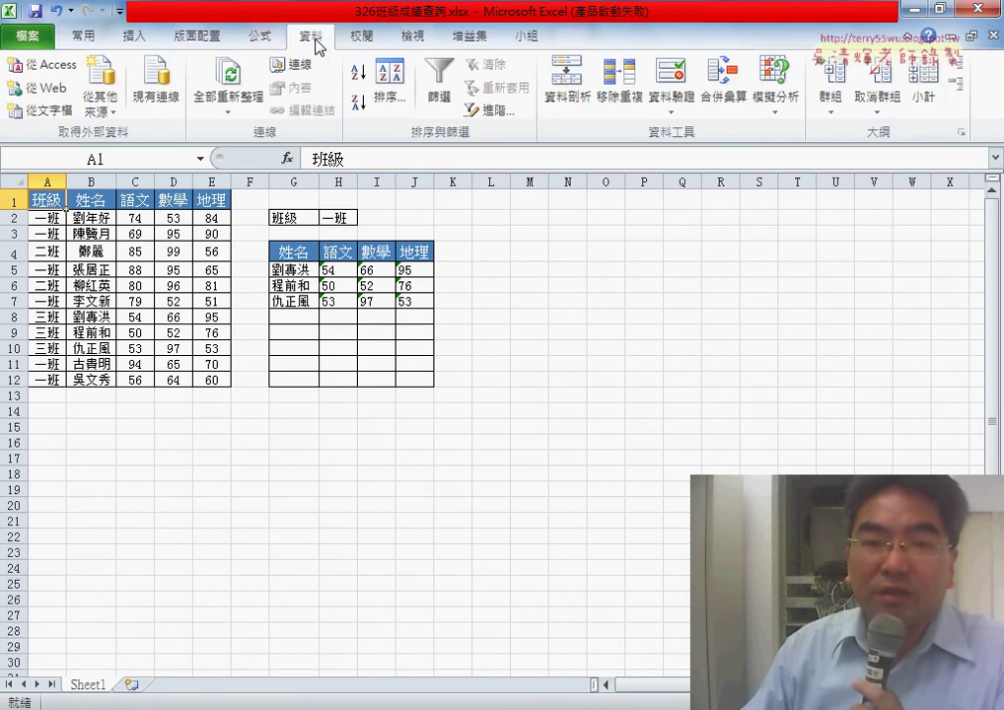
pyautogui.click(438, 94)
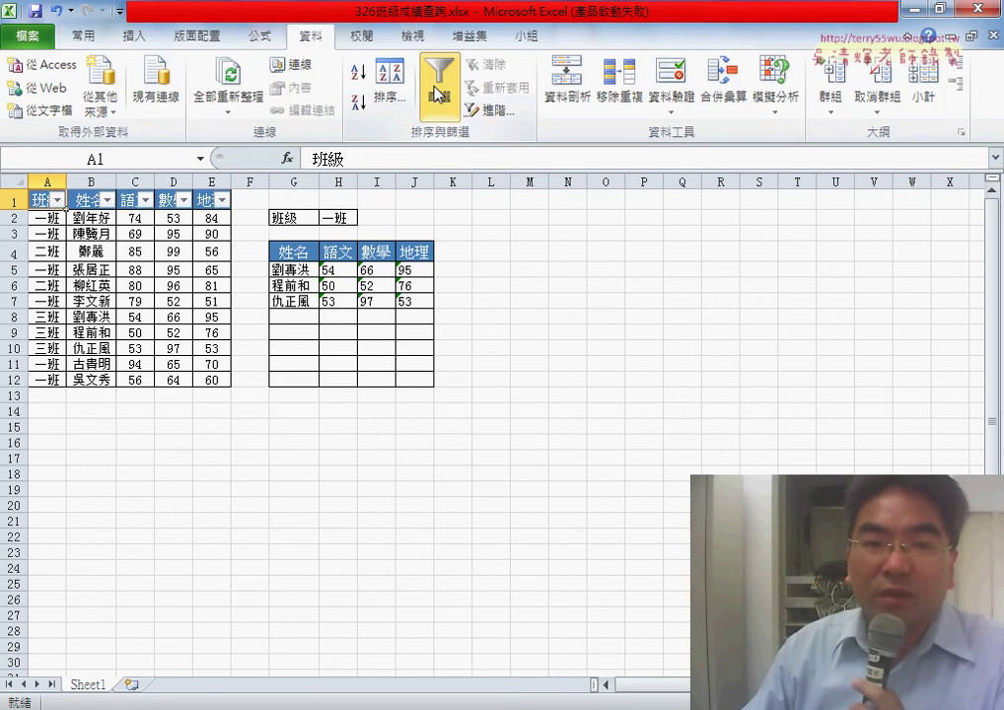
pyautogui.click(58, 201)
pyautogui.click(60, 392)
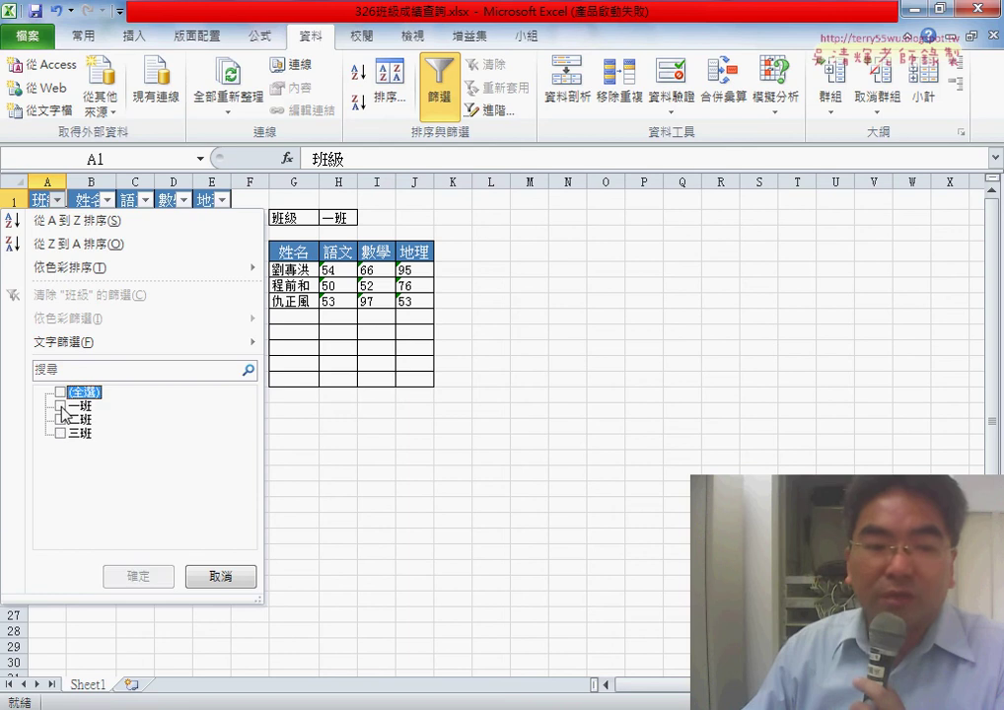
pyautogui.click(60, 405)
pyautogui.click(140, 576)
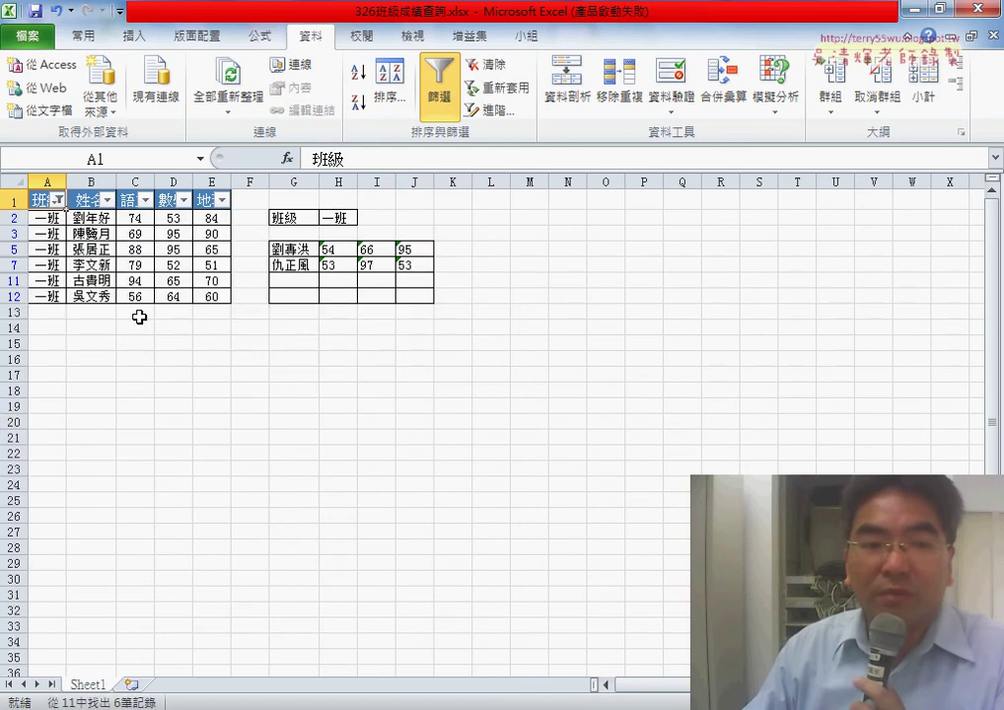
# - Select the filtered names and scores and the G5:J12 results area, then undo the filter
pyautogui.moveTo(91, 218)
pyautogui.mouseDown()
pyautogui.moveTo(198, 314)
pyautogui.moveTo(207, 296)
pyautogui.mouseUp()
pyautogui.moveTo(301, 250); pyautogui.dragTo(406, 295)
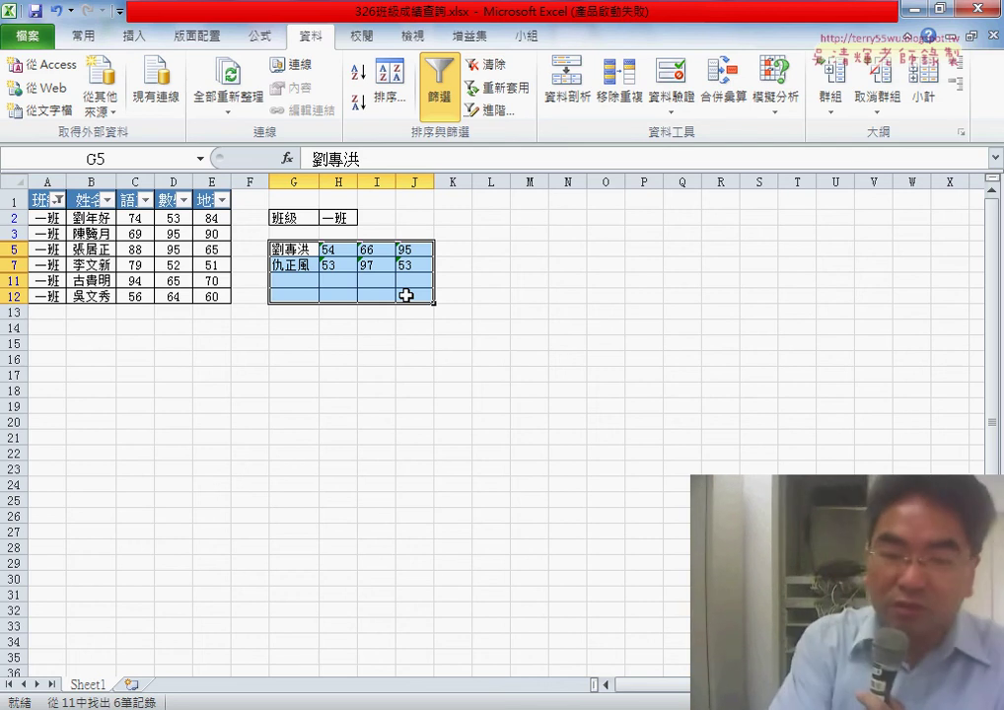
pyautogui.hotkey('ctrl', 'z')
pyautogui.hotkey('ctrl', 'z')
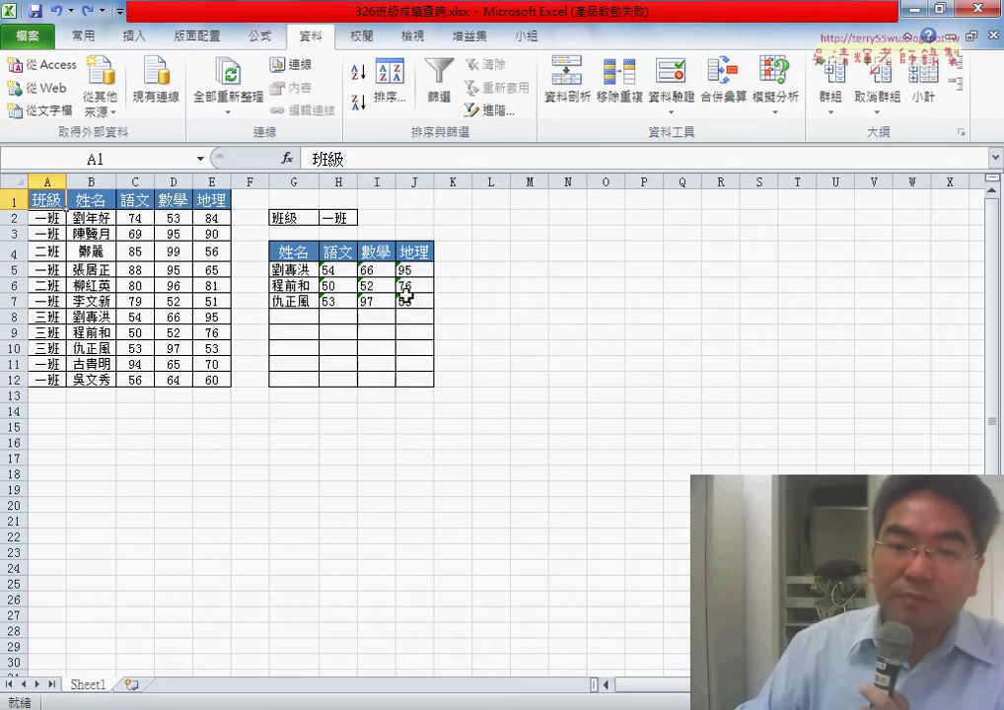
# - Choose 二班 in the H2 drop-down and clear the old results from the table
pyautogui.click(340, 217)
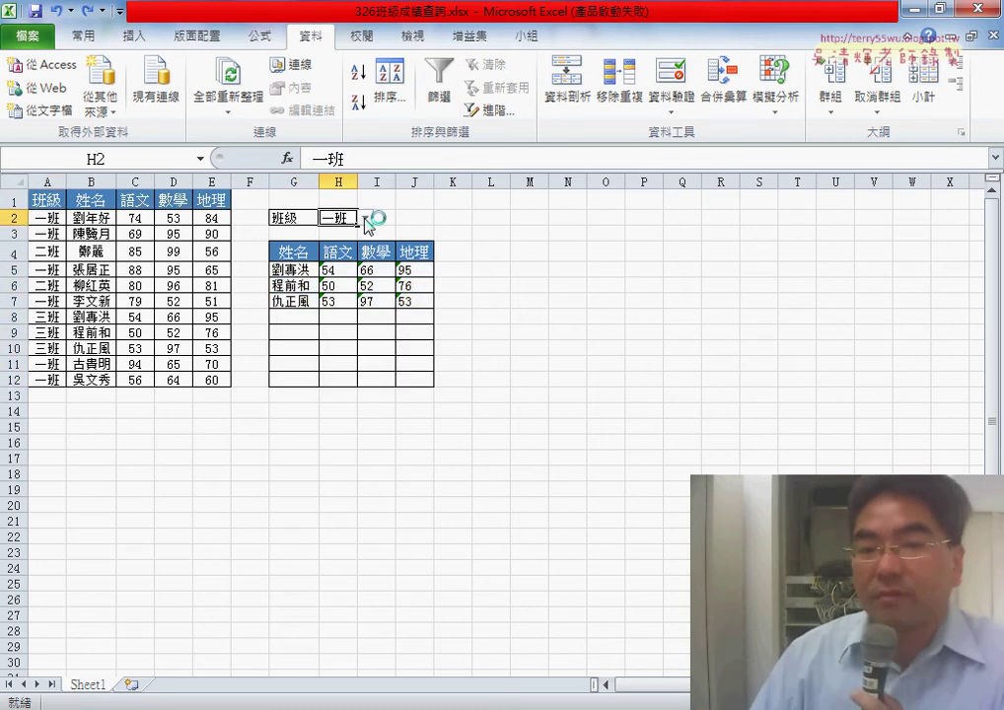
pyautogui.click(365, 219)
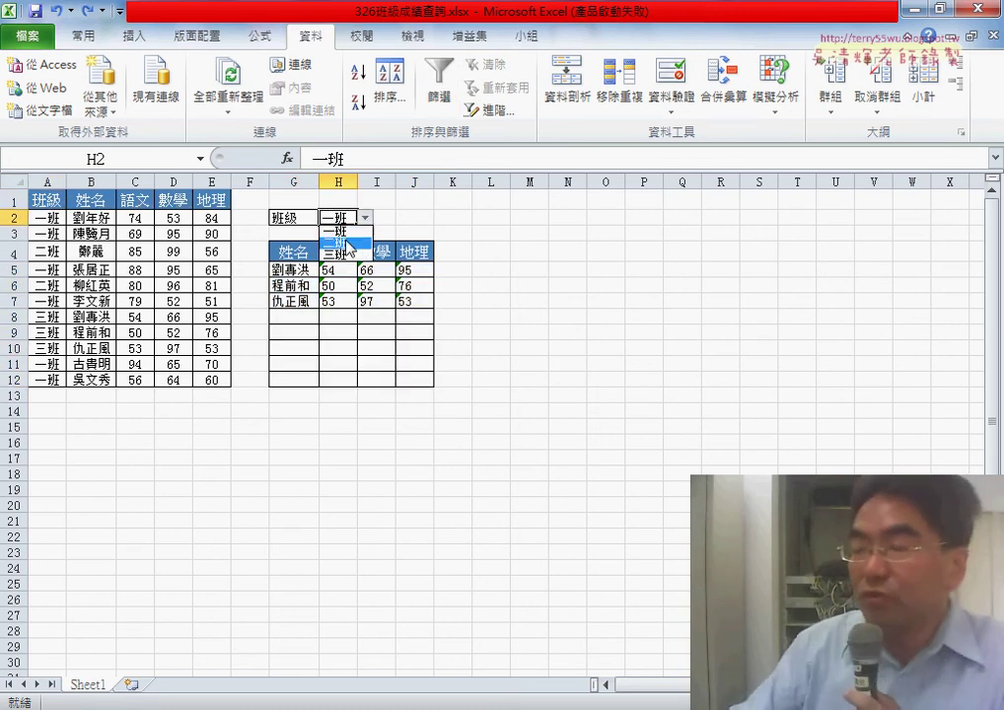
pyautogui.click(355, 242)
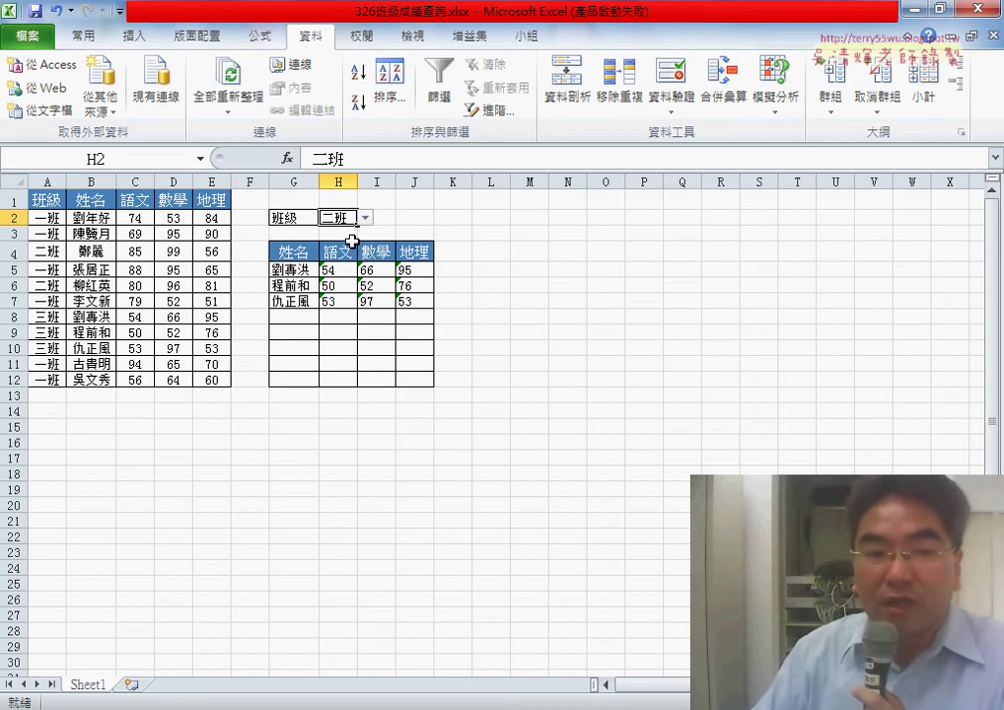
pyautogui.moveTo(54, 258); pyautogui.dragTo(225, 256)
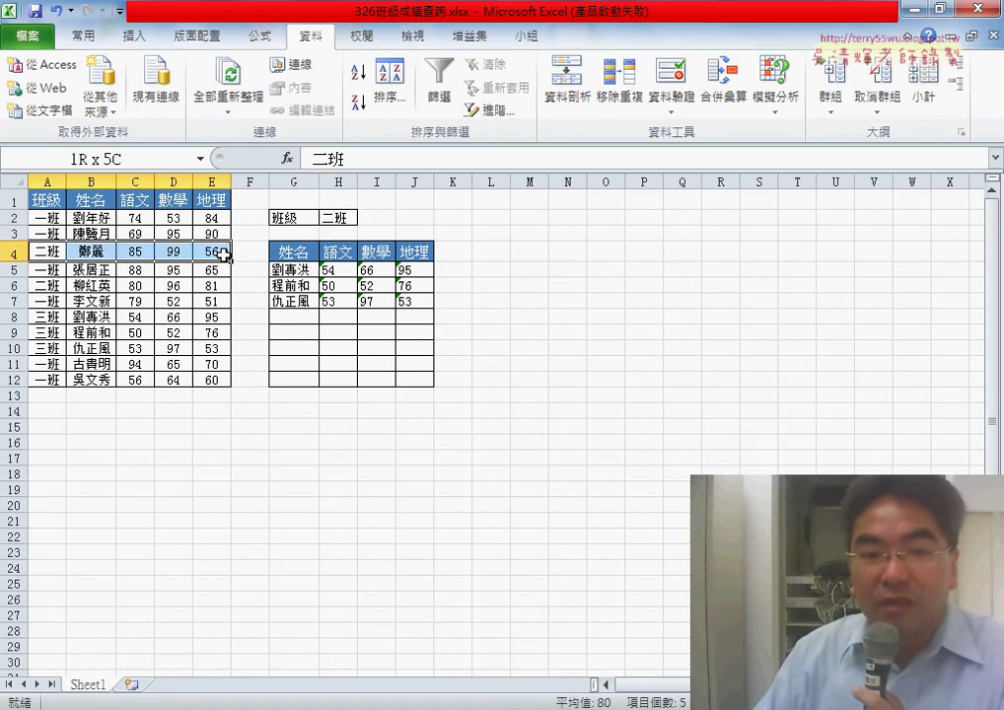
pyautogui.moveTo(98, 251); pyautogui.dragTo(210, 252)
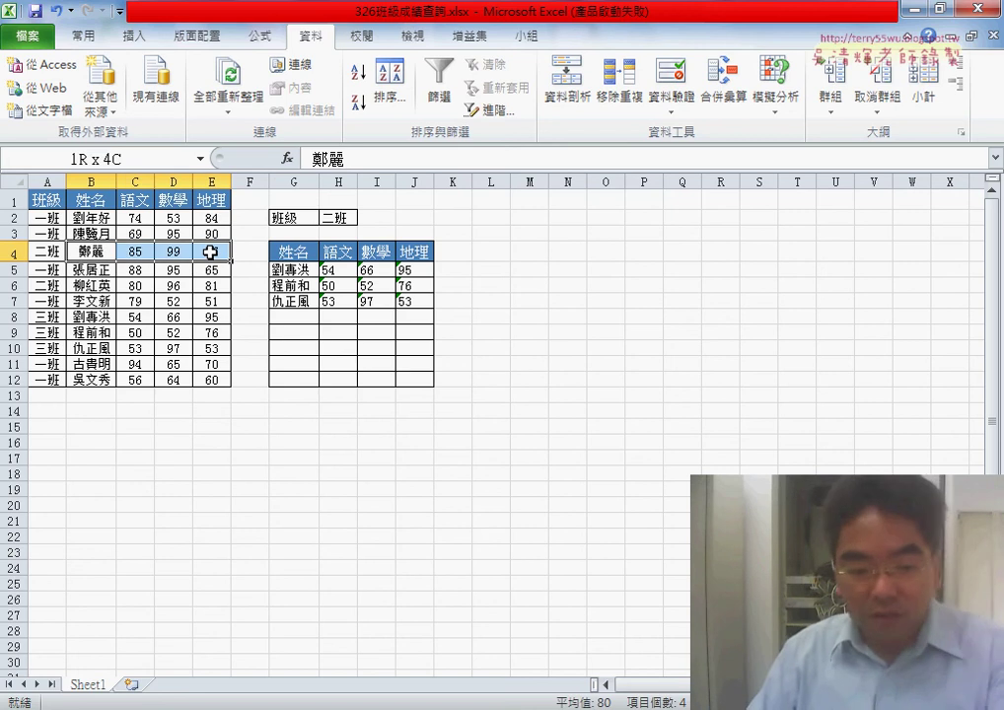
pyautogui.moveTo(288, 269); pyautogui.dragTo(412, 380)
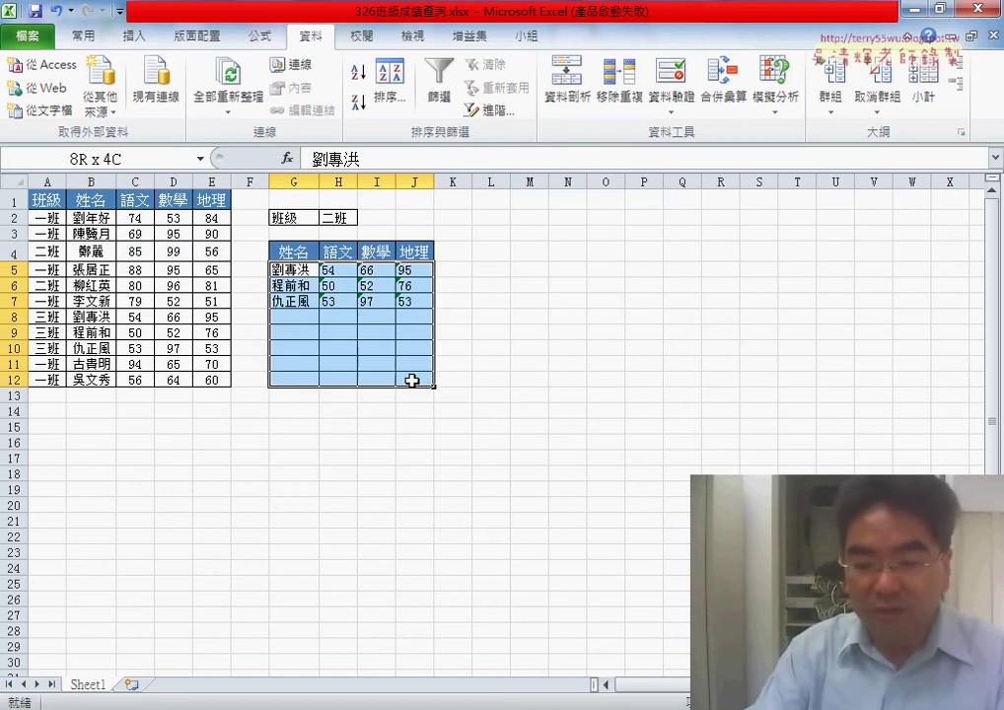
pyautogui.press('Delete')
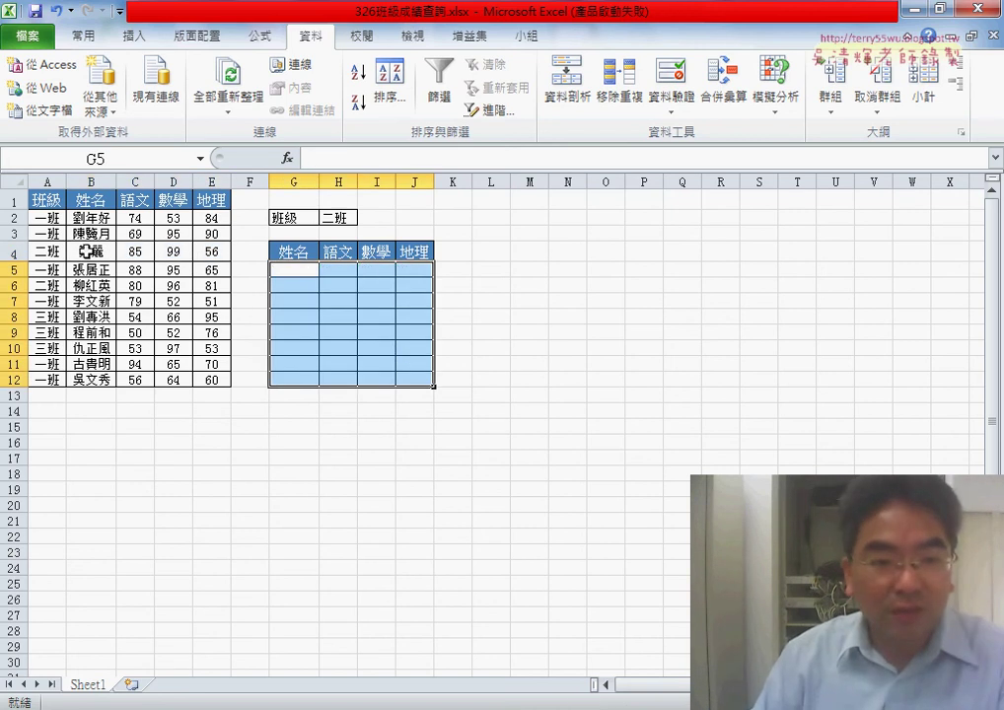
# - Copy both 二班 students' names and scores into the first two results rows
pyautogui.moveTo(87, 251); pyautogui.dragTo(203, 253)
pyautogui.hotkey('ctrl', 'c')
pyautogui.click(286, 271)
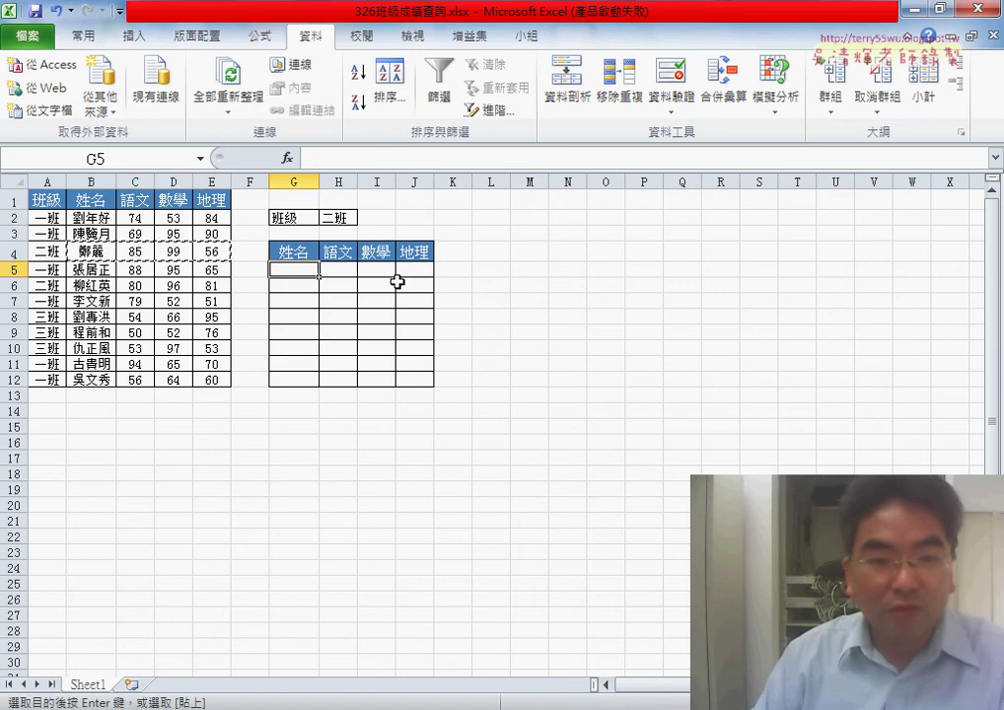
pyautogui.hotkey('ctrl', 'v')
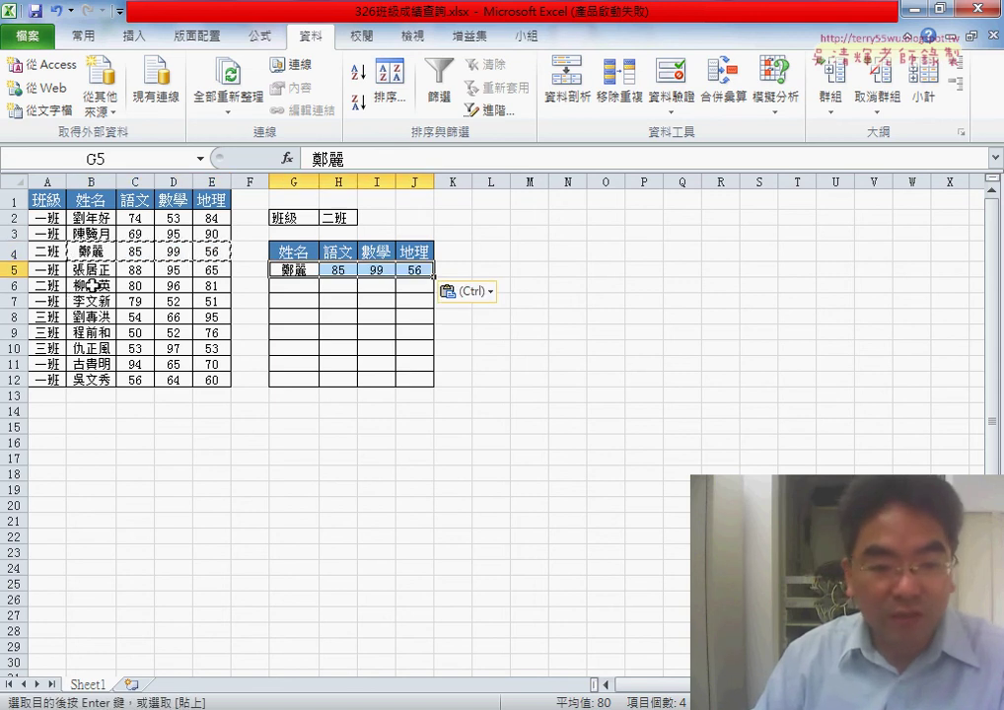
pyautogui.moveTo(92, 285); pyautogui.dragTo(209, 286)
pyautogui.hotkey('ctrl', 'c')
pyautogui.click(294, 285)
pyautogui.hotkey('ctrl', 'v')
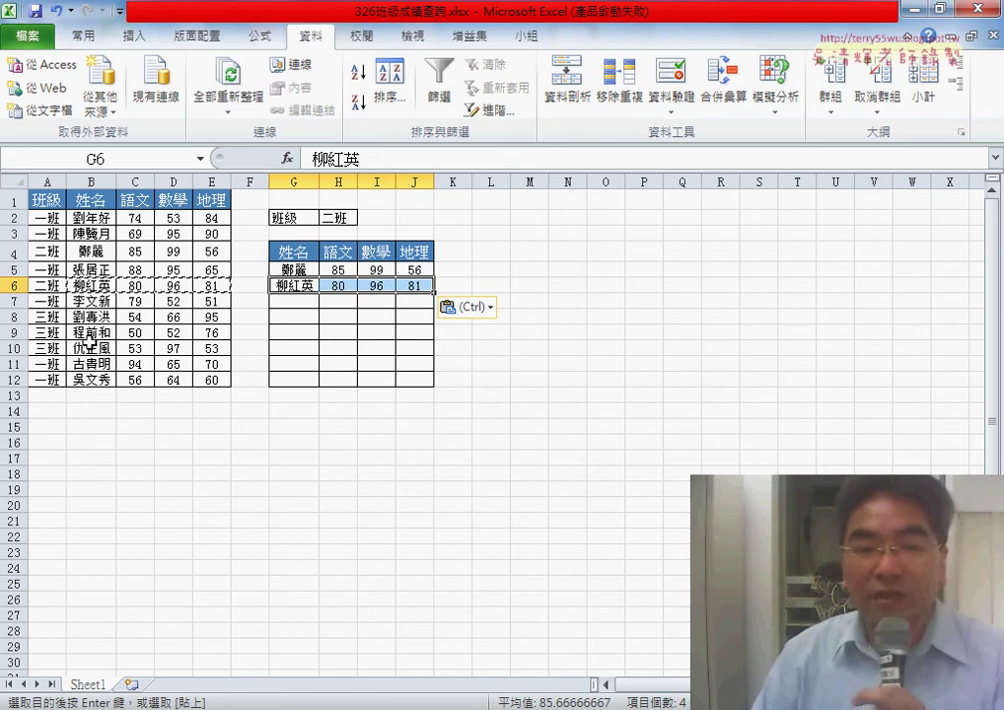
pyautogui.moveTo(284, 269); pyautogui.dragTo(402, 286)
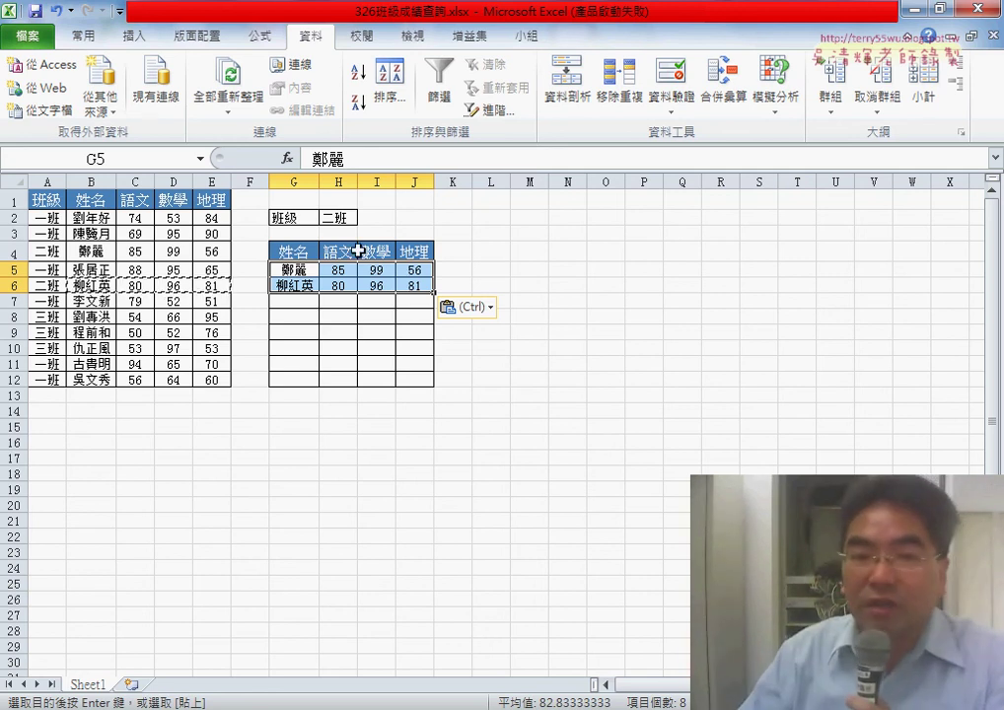
pyautogui.click(340, 218)
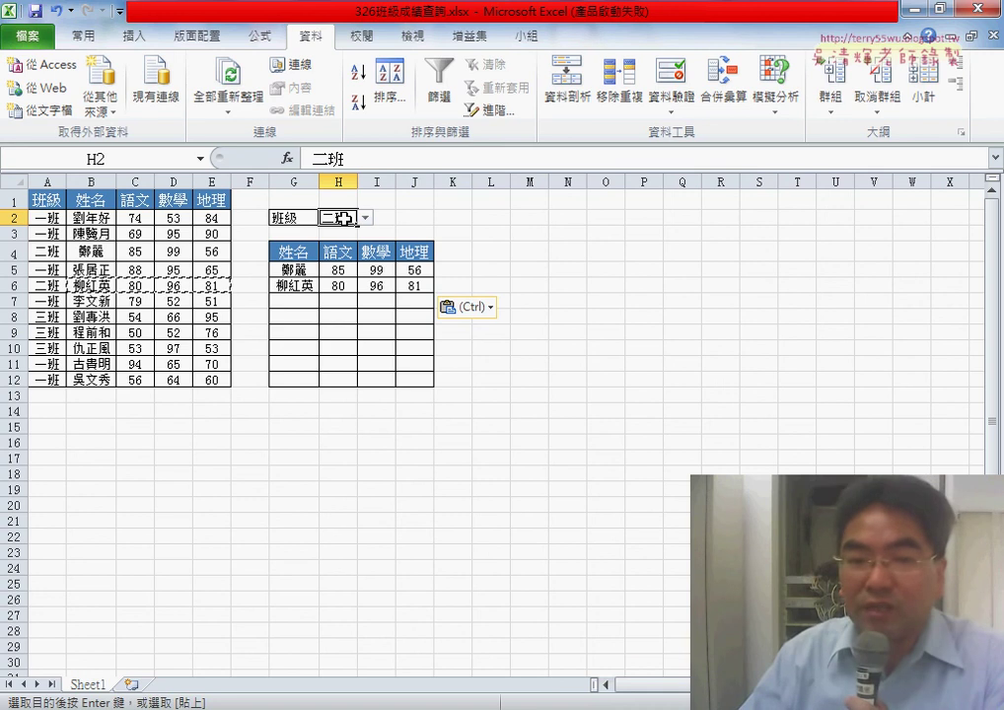
# - Open the H2 class drop-down and close it again, leaving 二班 selected
pyautogui.click(365, 218)
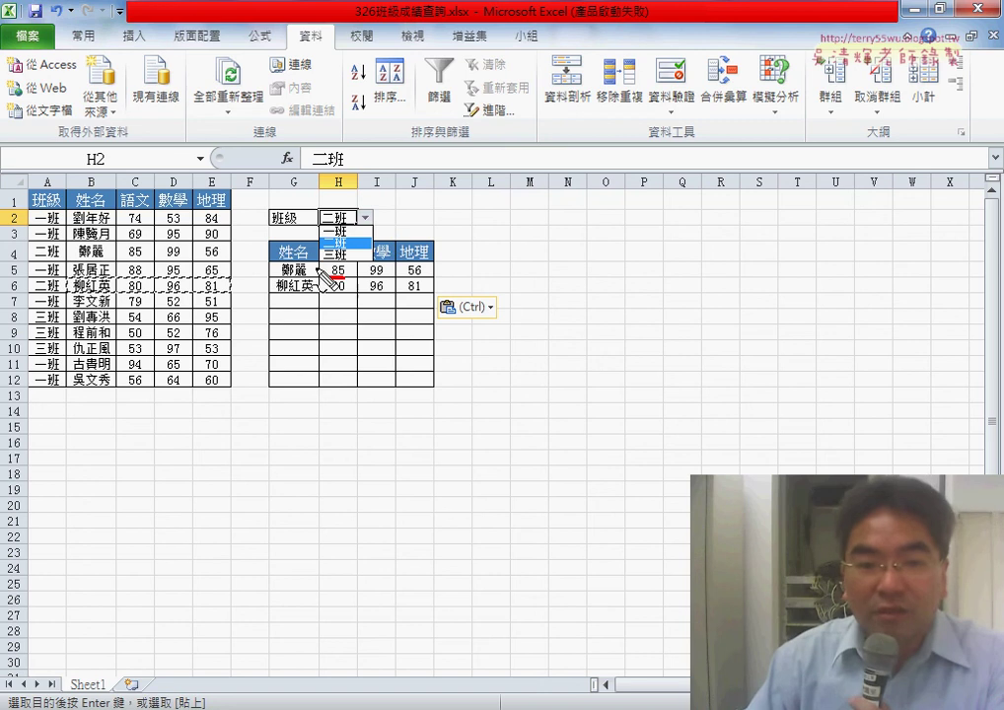
pyautogui.moveTo(323, 272); pyautogui.dragTo(395, 273)
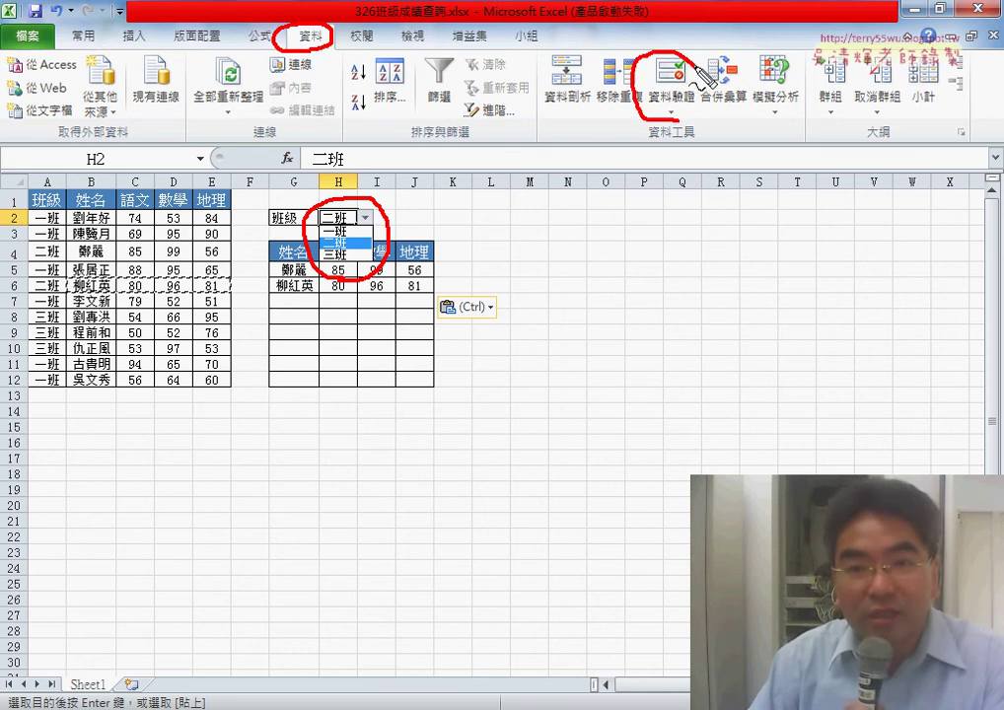
pyautogui.moveTo(335, 59); pyautogui.dragTo(641, 98)
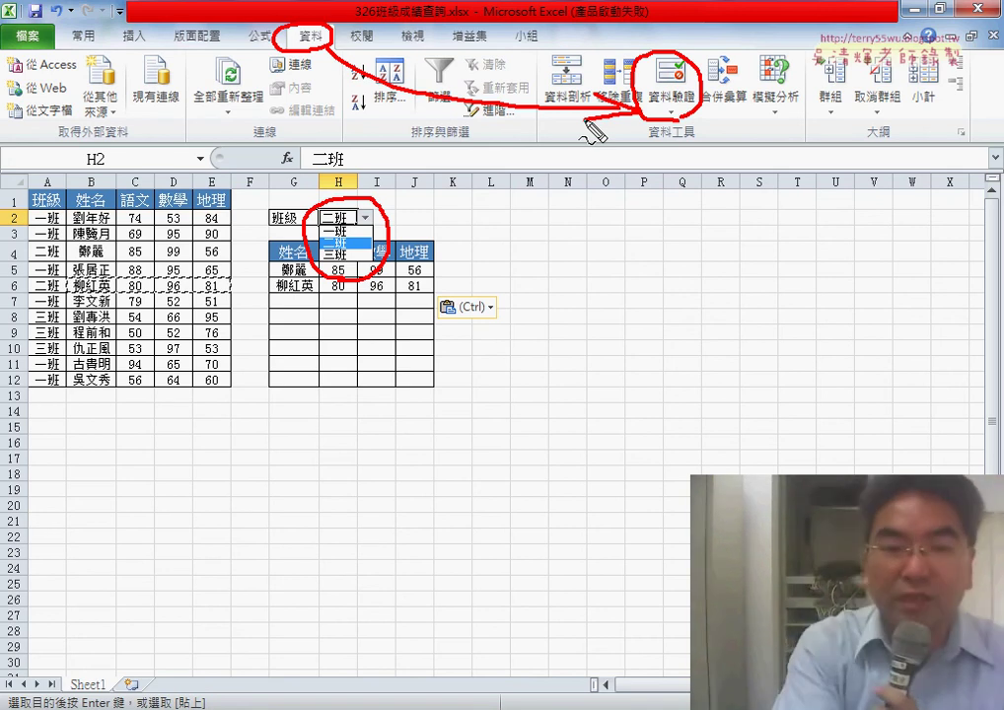
pyautogui.press('Escape')
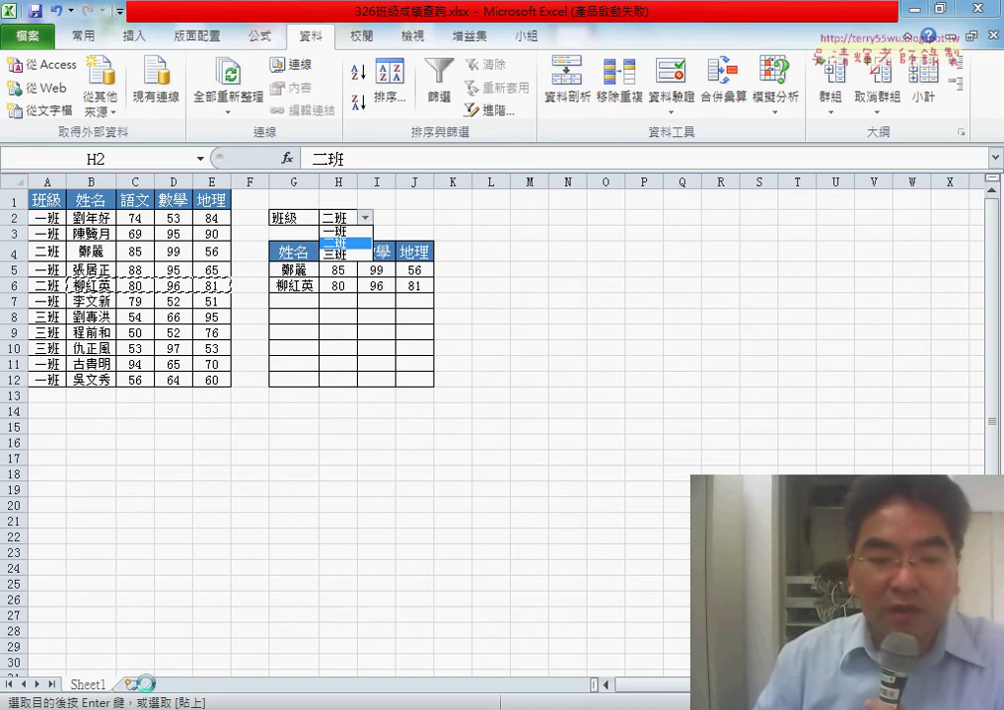
pyautogui.click(340, 242)
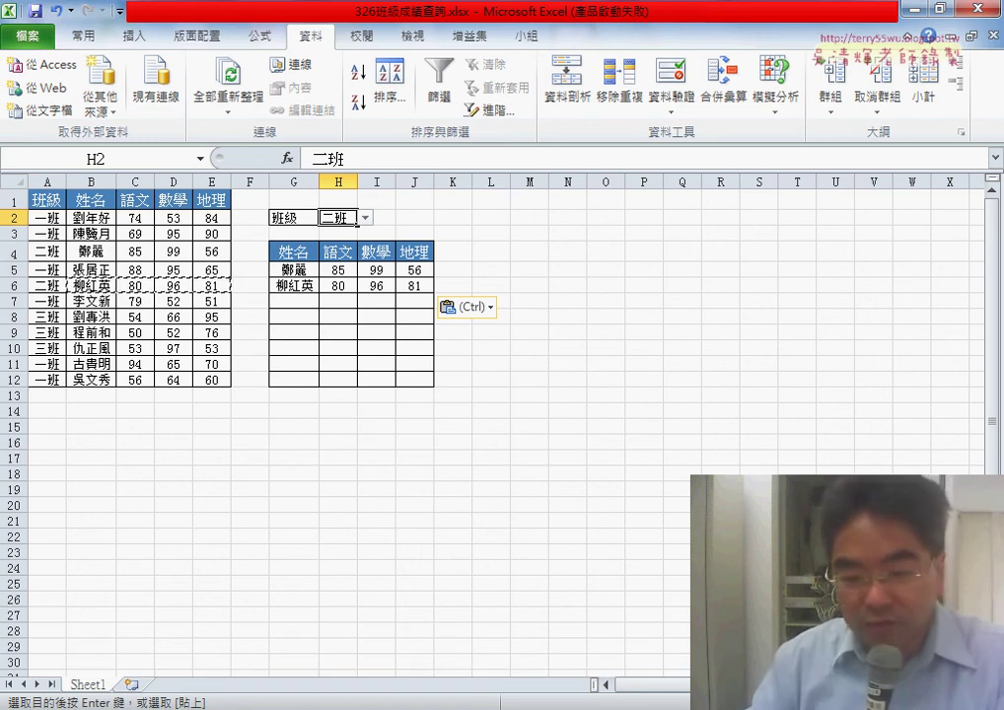
# - Add a new worksheet and rename it 'list'
pyautogui.click(131, 683)
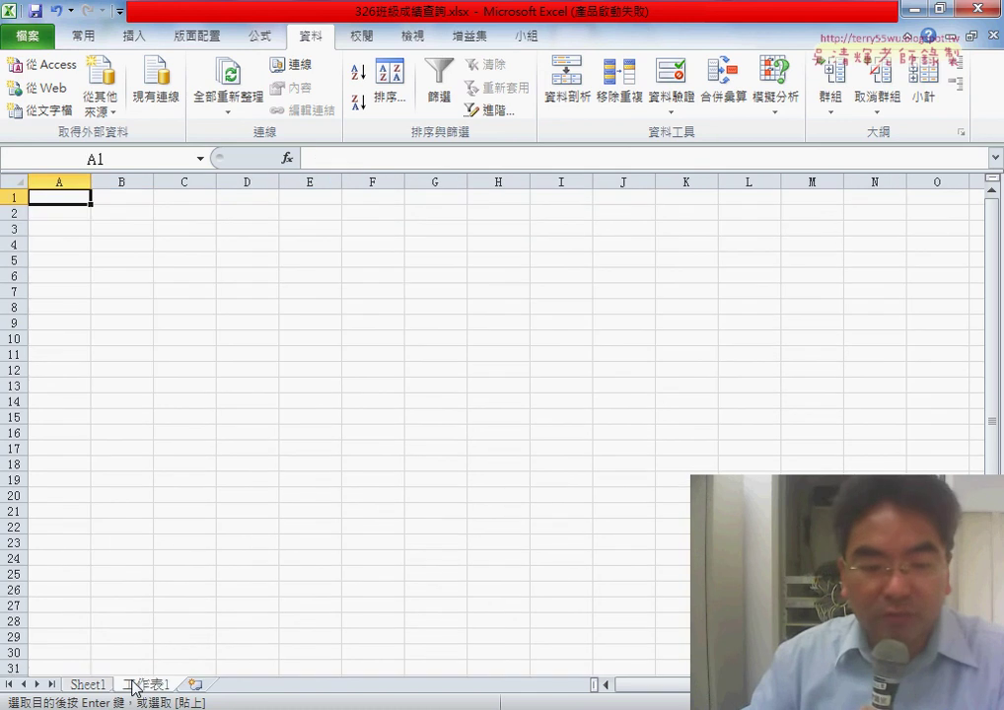
pyautogui.doubleClick(140, 684)
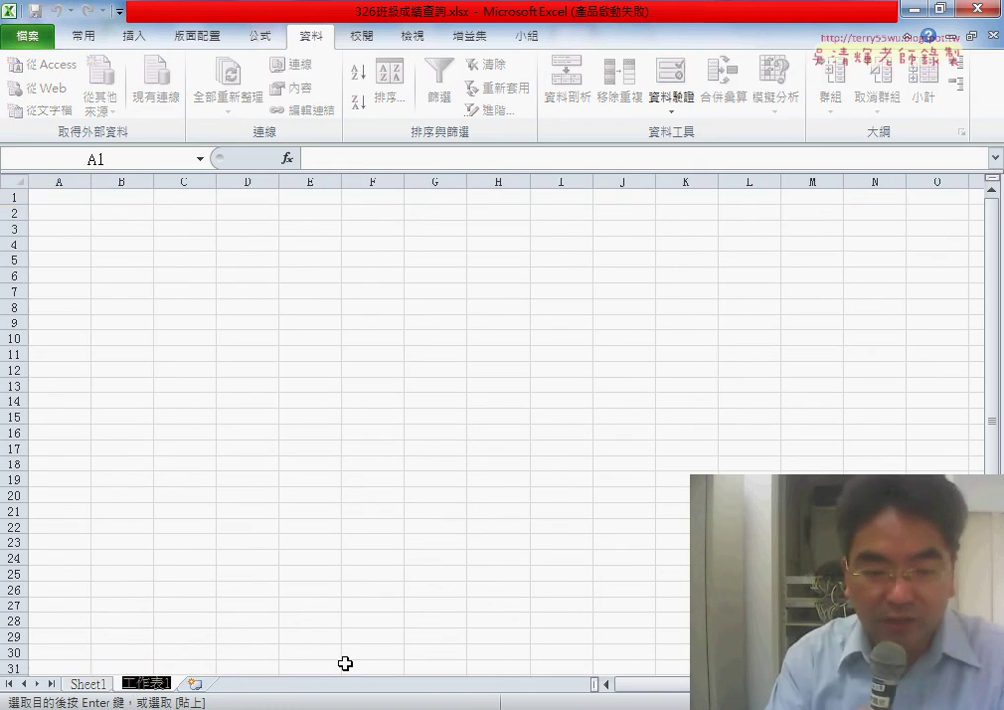
pyautogui.write('1')
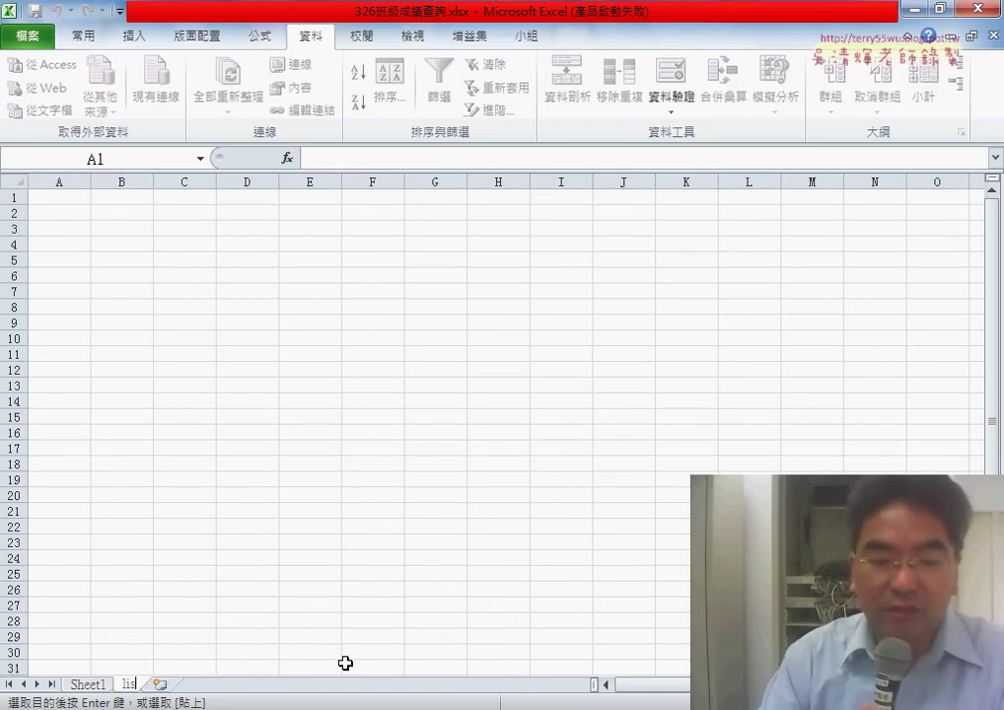
pyautogui.write('ist')
pyautogui.press('Return')
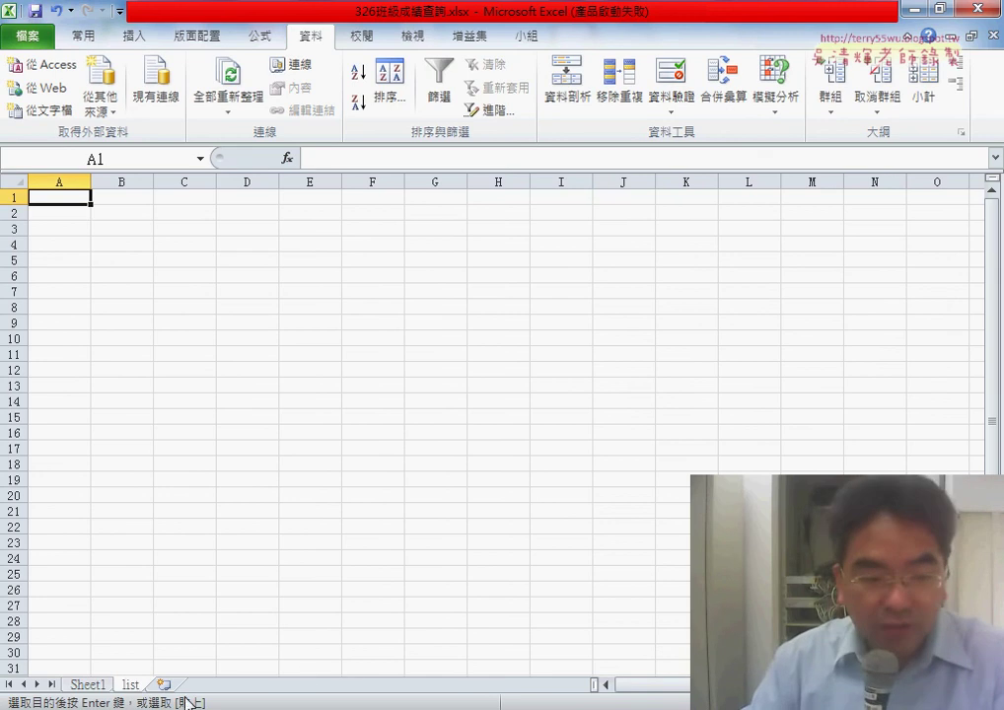
# - Copy Sheet1's class column A1:A12 and paste it into A1 of the list sheet
pyautogui.click(71, 691)
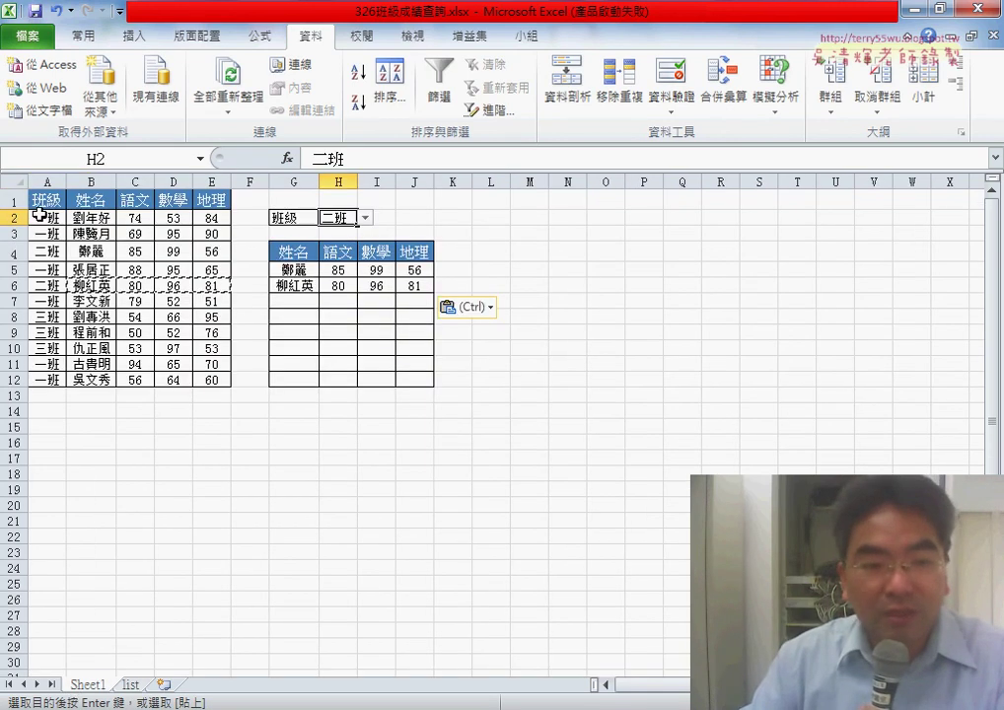
pyautogui.moveTo(41, 198); pyautogui.dragTo(49, 377)
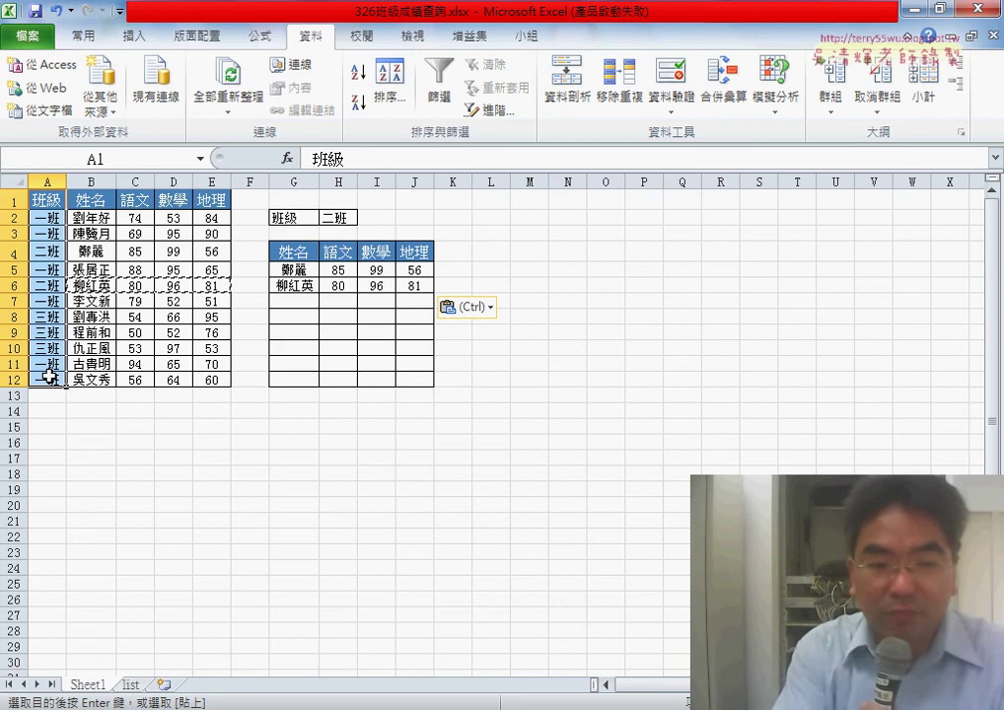
pyautogui.hotkey('ctrl', 'c')
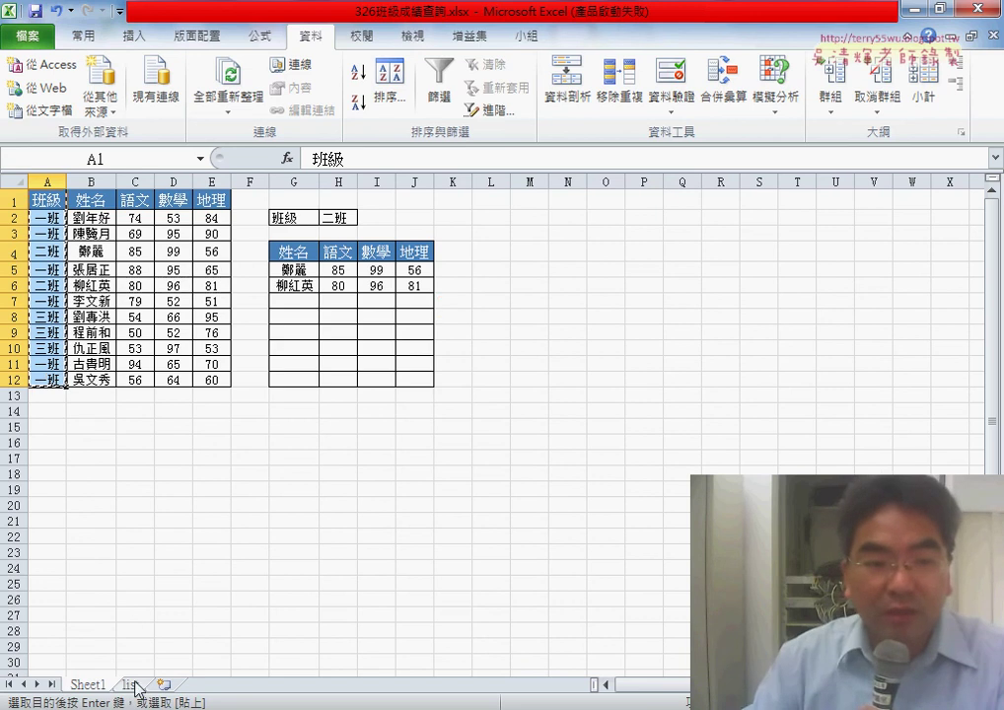
pyautogui.click(130, 684)
pyautogui.hotkey('ctrl', 'v')
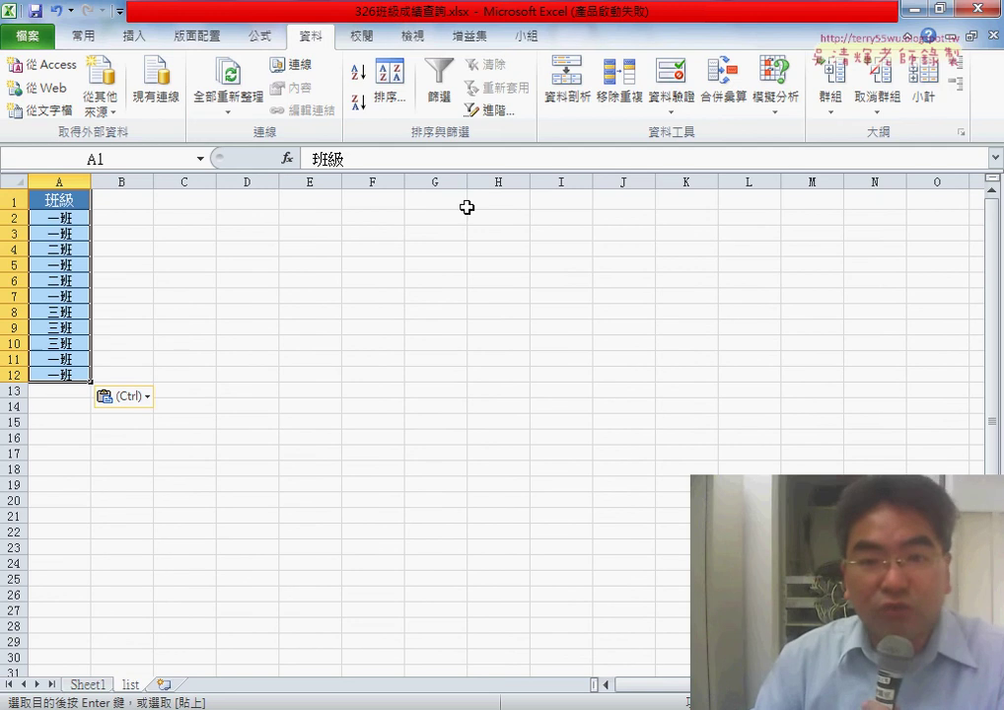
# - Remove duplicate classes from column A, then select the remaining 班級, 一班, 二班, 三班 in A1:A4
pyautogui.click(621, 94)
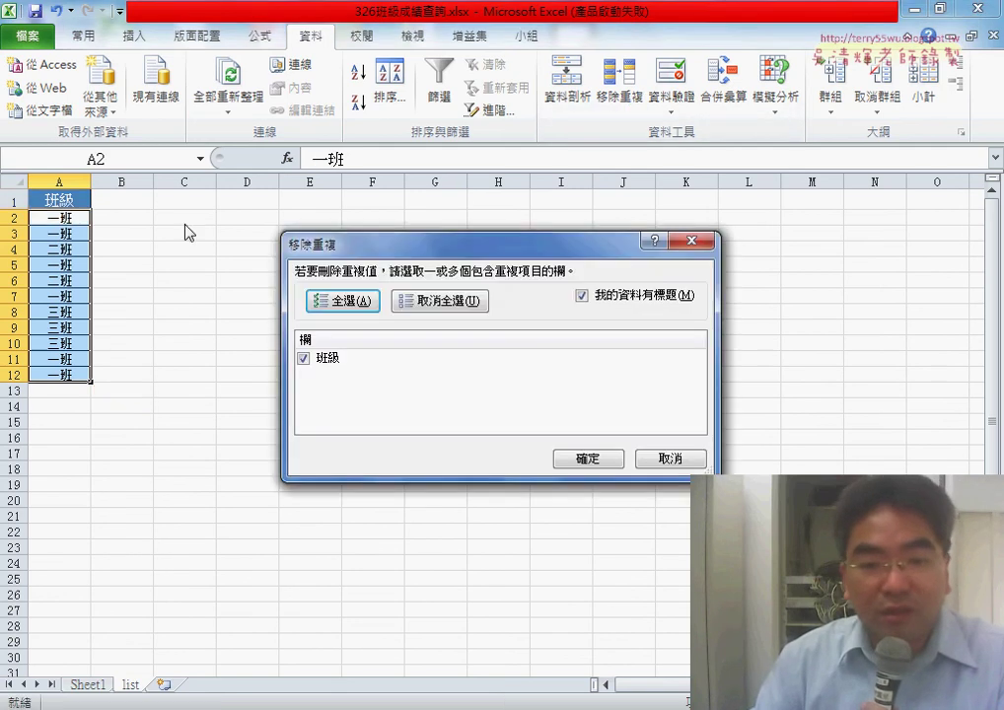
pyautogui.click(605, 466)
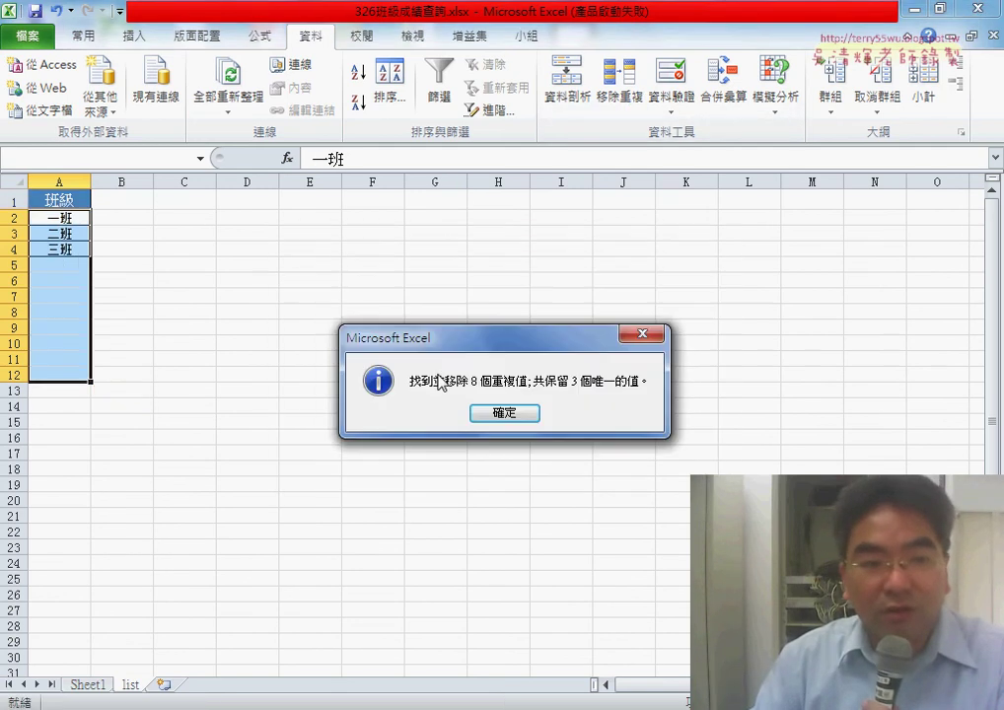
pyautogui.click(470, 412)
pyautogui.moveTo(77, 201); pyautogui.dragTo(65, 248)
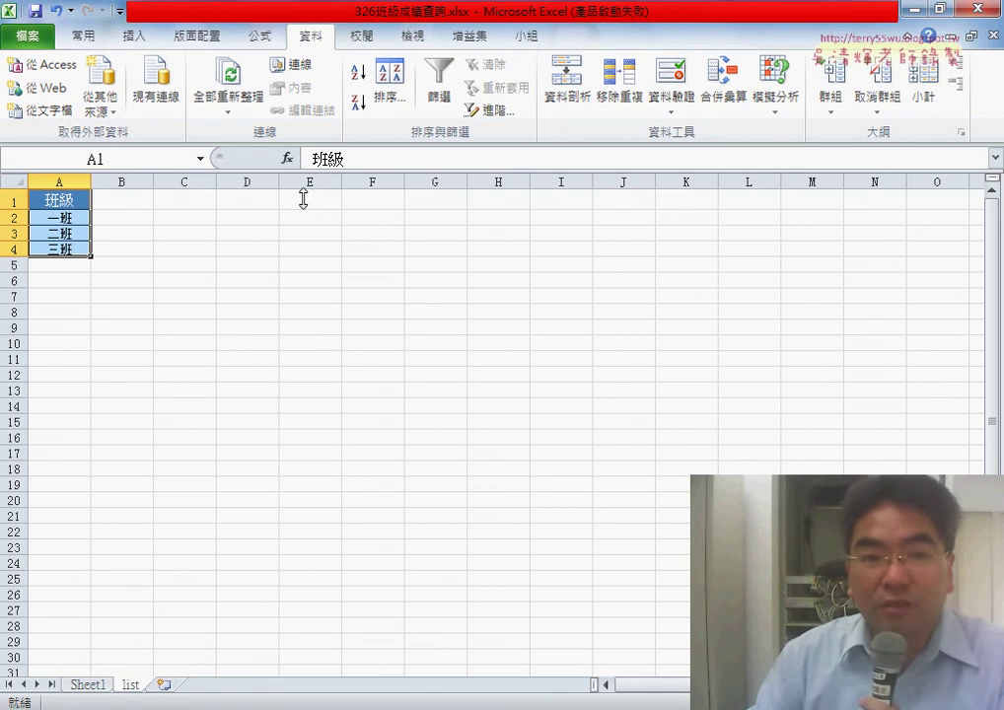
pyautogui.click(261, 36)
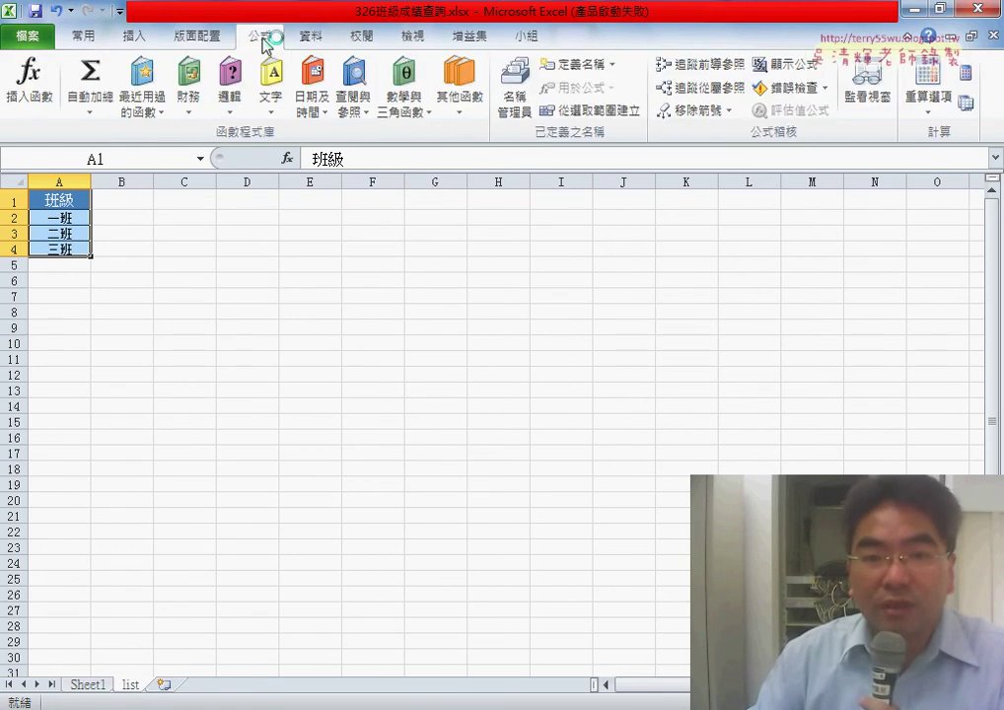
# - Use Create from Selection with Top row to name A2:A4 '班級'
pyautogui.click(597, 116)
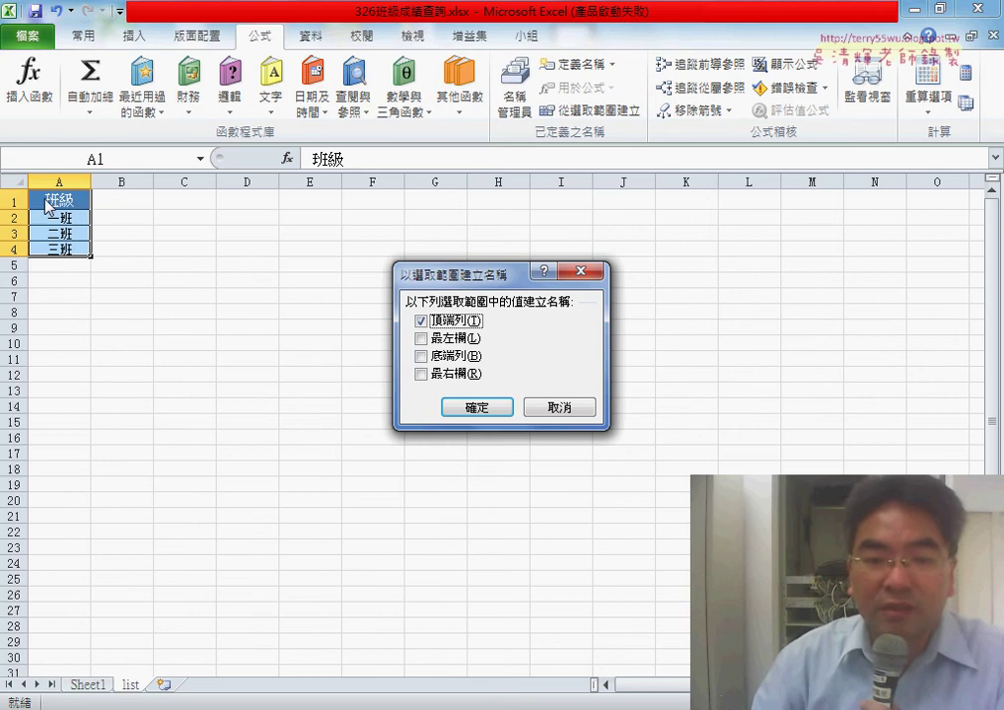
pyautogui.click(498, 408)
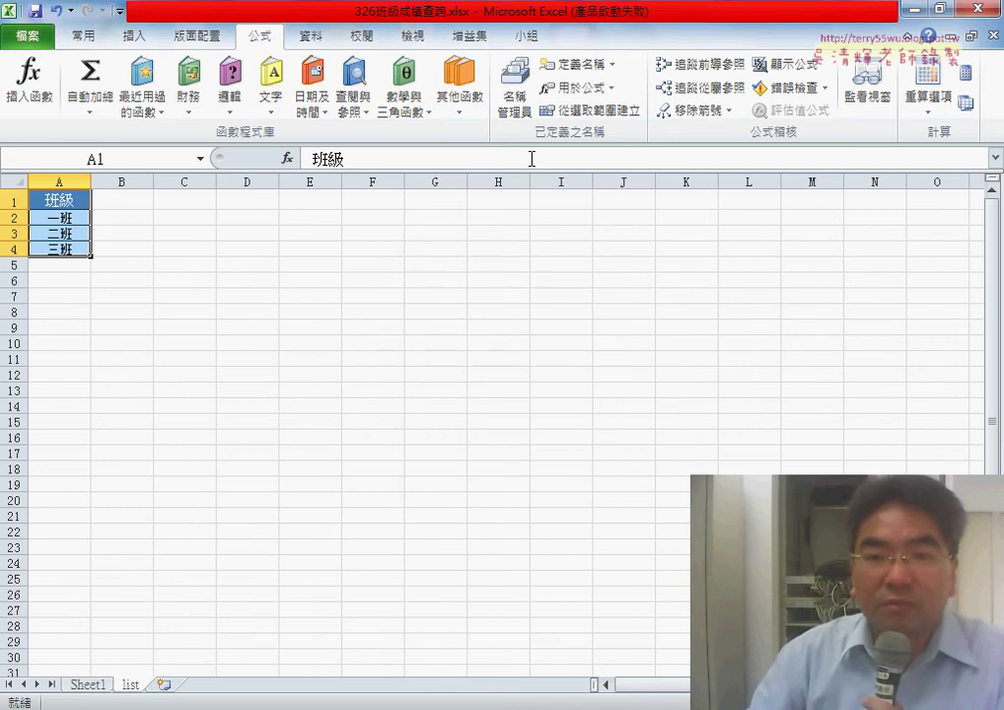
pyautogui.click(531, 123)
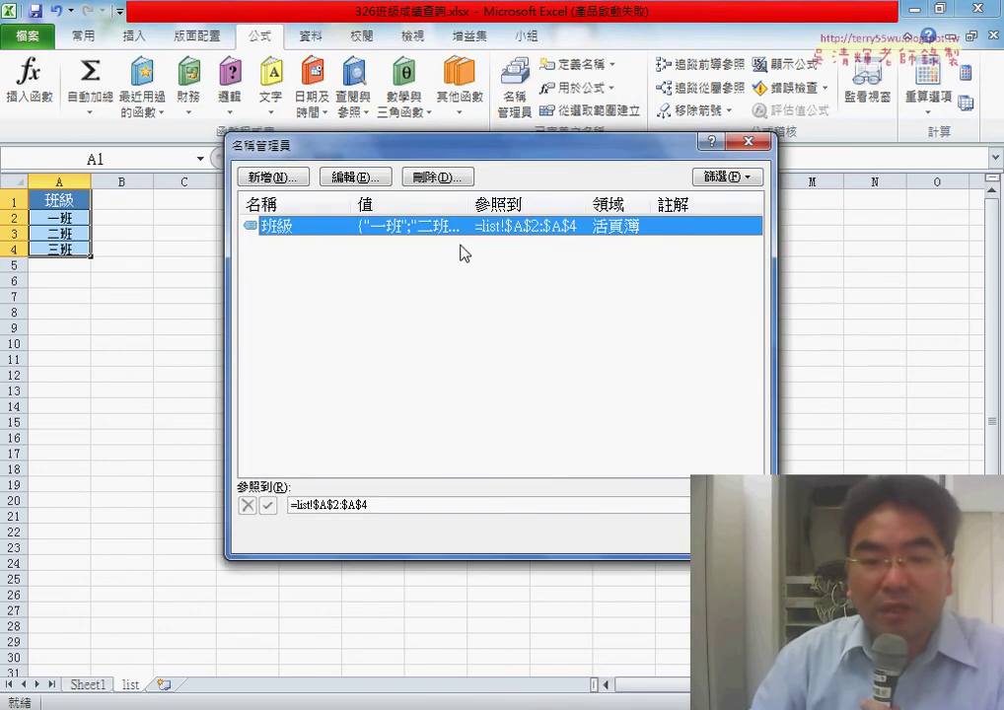
pyautogui.click(381, 504)
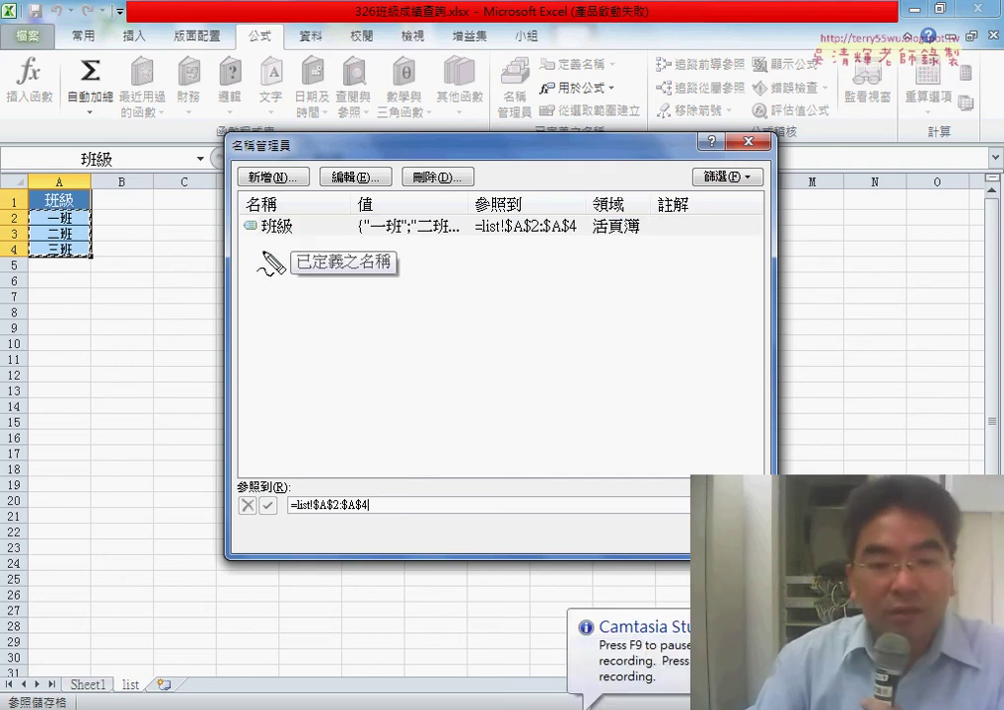
pyautogui.moveTo(264, 268); pyautogui.dragTo(284, 266)
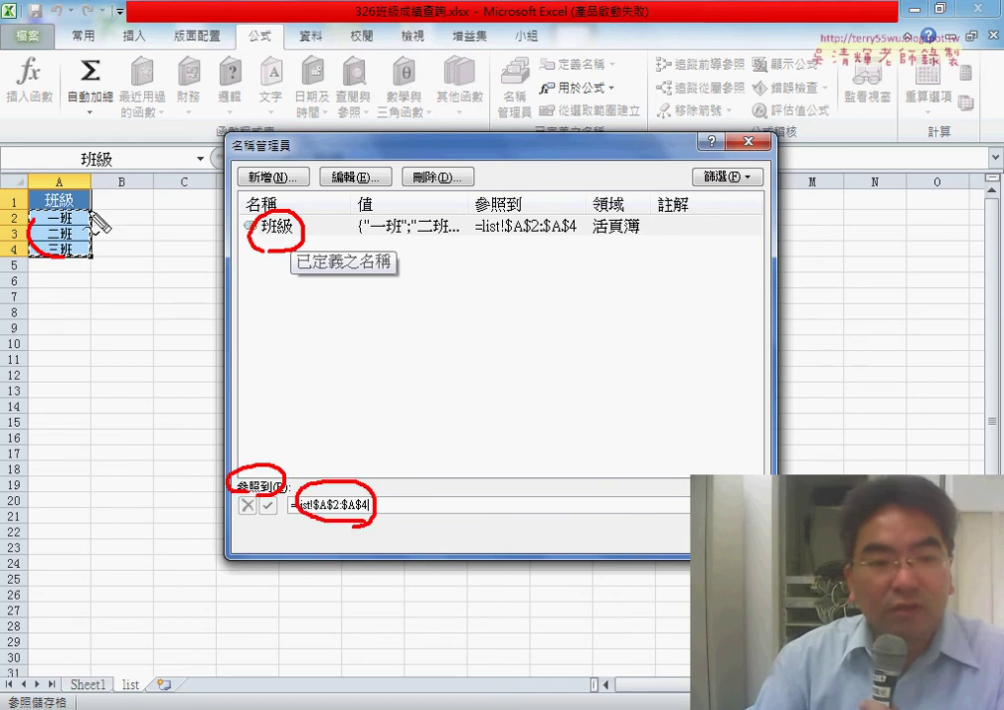
pyautogui.moveTo(95, 227); pyautogui.dragTo(86, 209)
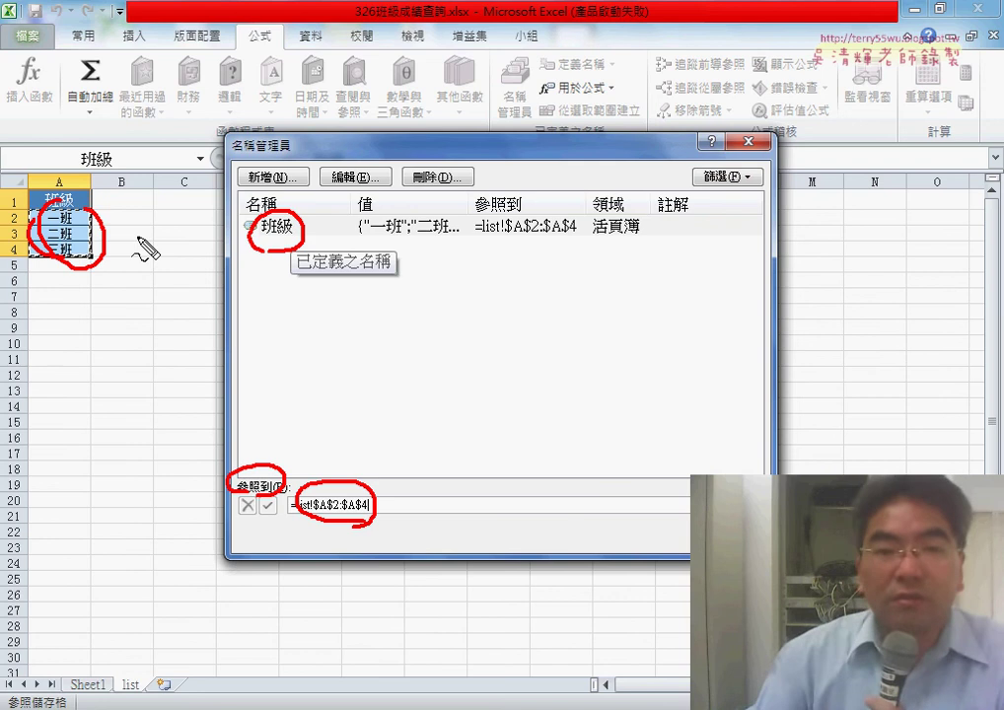
pyautogui.press('Escape')
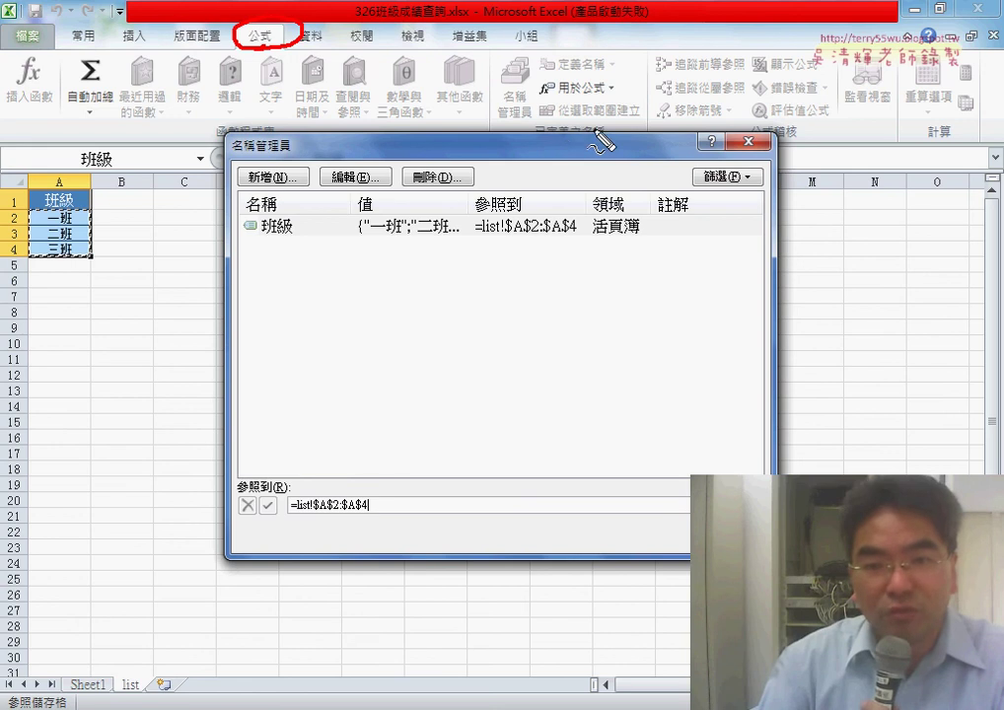
pyautogui.moveTo(590, 95); pyautogui.dragTo(593, 117)
pyautogui.moveTo(491, 120); pyautogui.dragTo(486, 63)
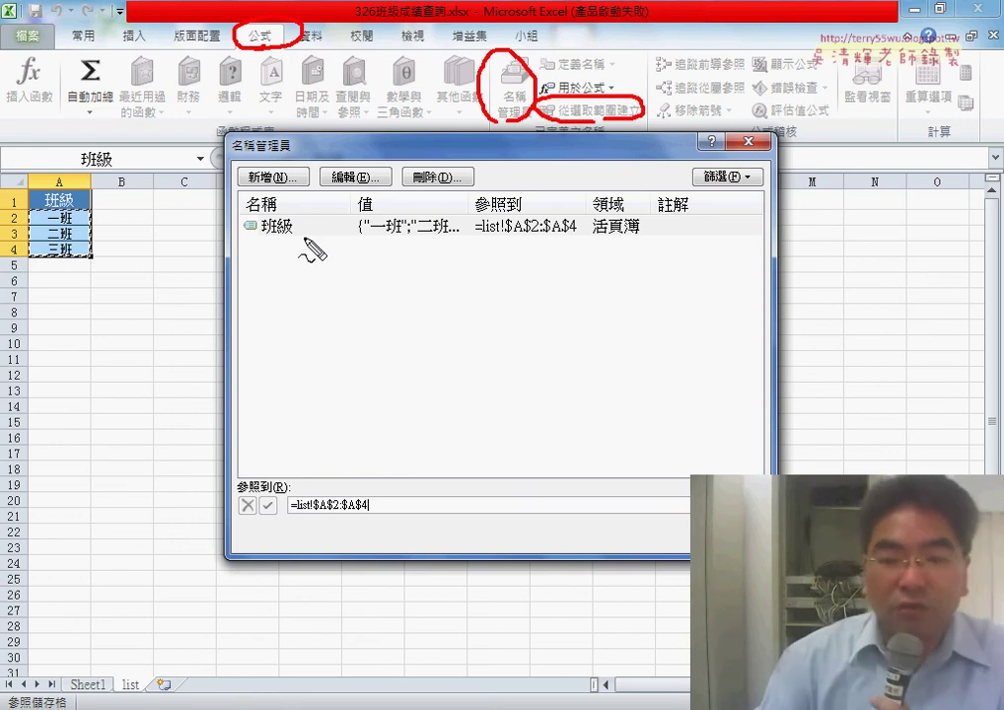
pyautogui.press('Escape')
pyautogui.press('Escape')
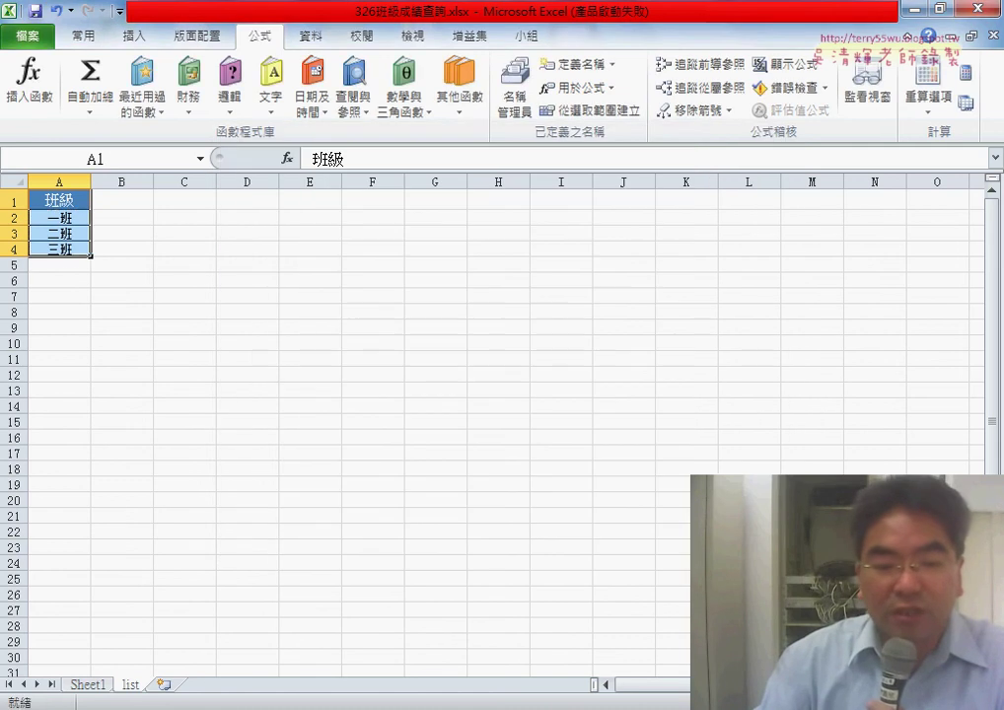
# - Clear the class value from cell H2 on Sheet1
pyautogui.click(83, 686)
pyautogui.click(333, 217)
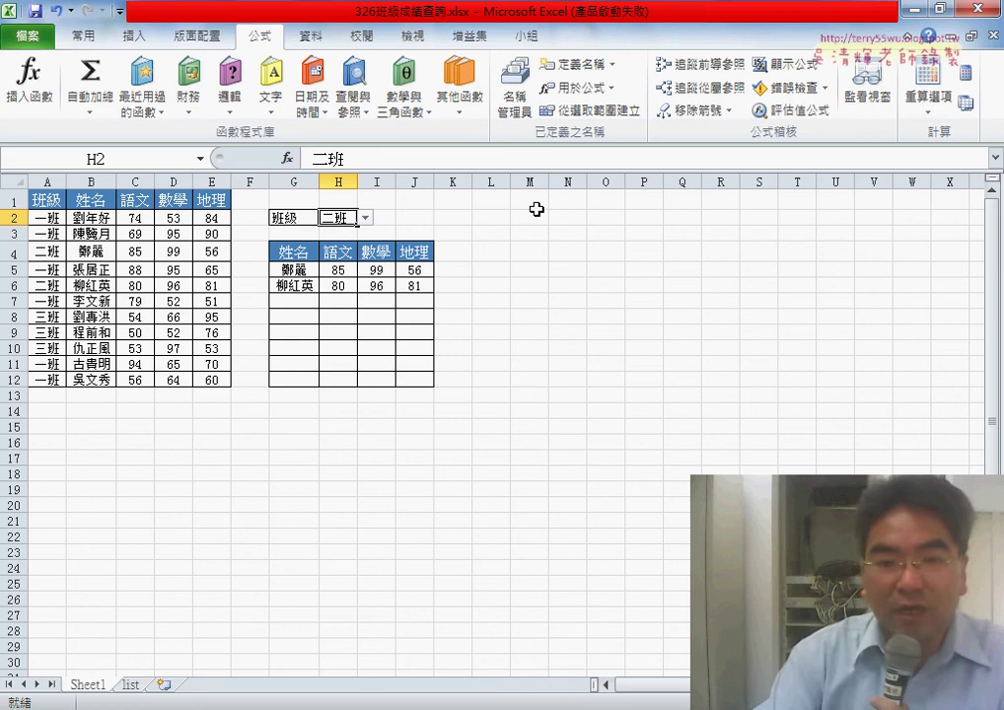
pyautogui.press('Delete')
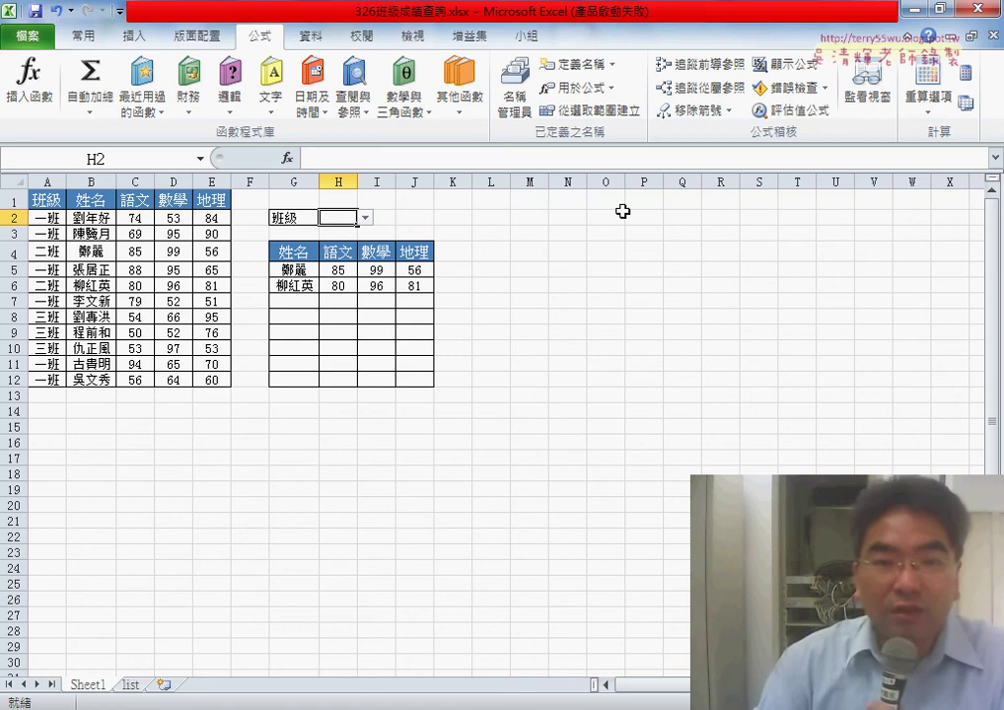
# - In H2's data validation, switch Allow to Any value and back to List, selecting the 一班,二班,三班 source
pyautogui.click(311, 35)
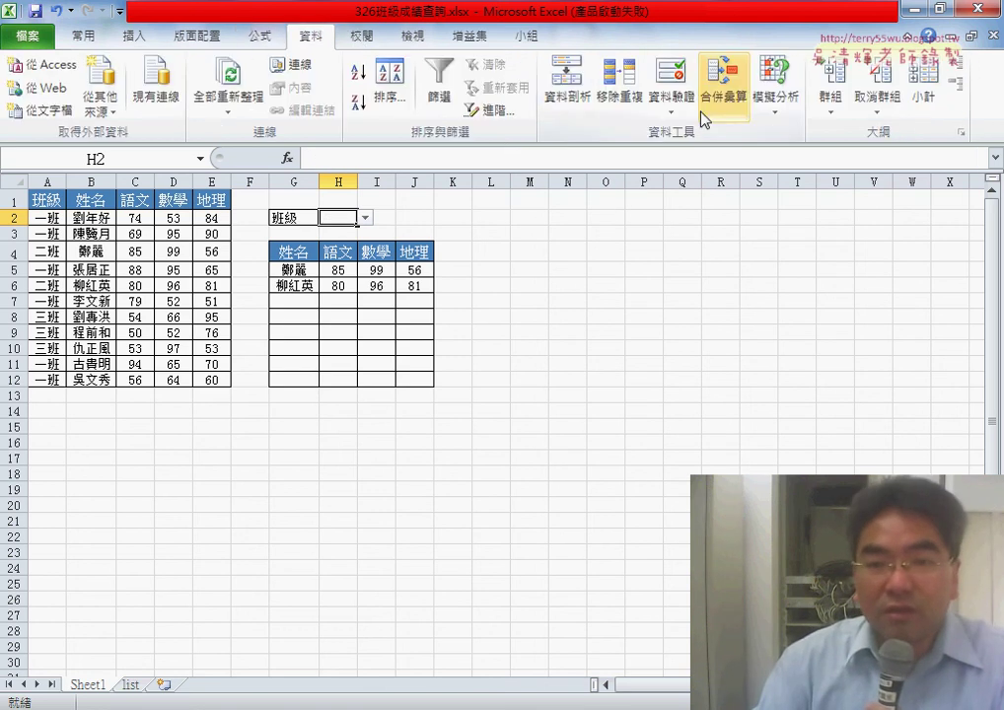
pyautogui.click(672, 79)
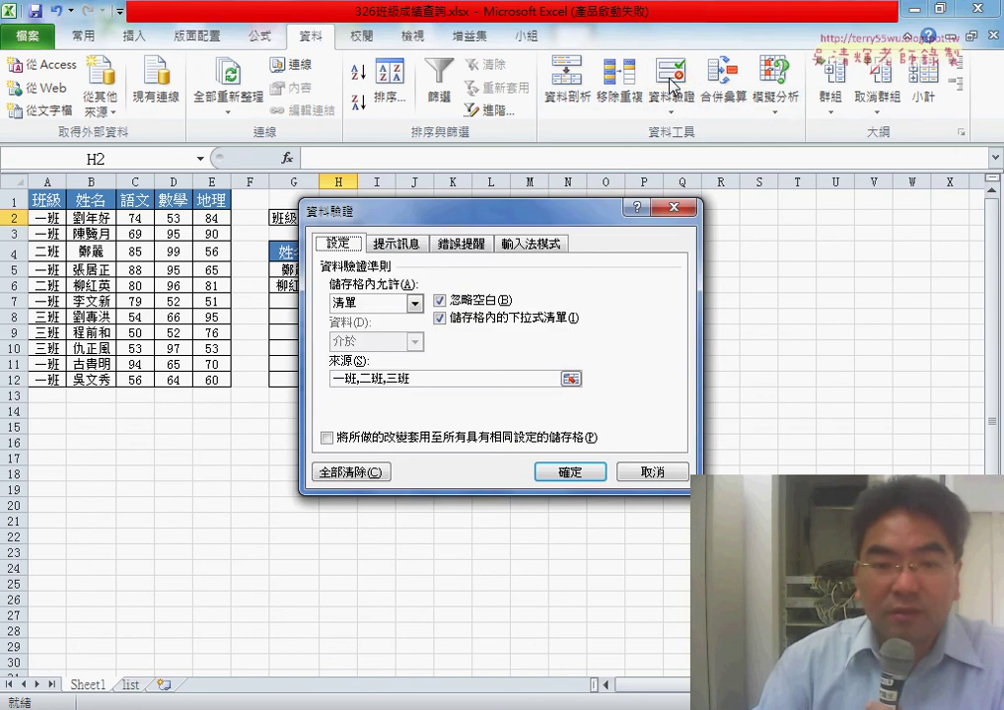
pyautogui.click(416, 305)
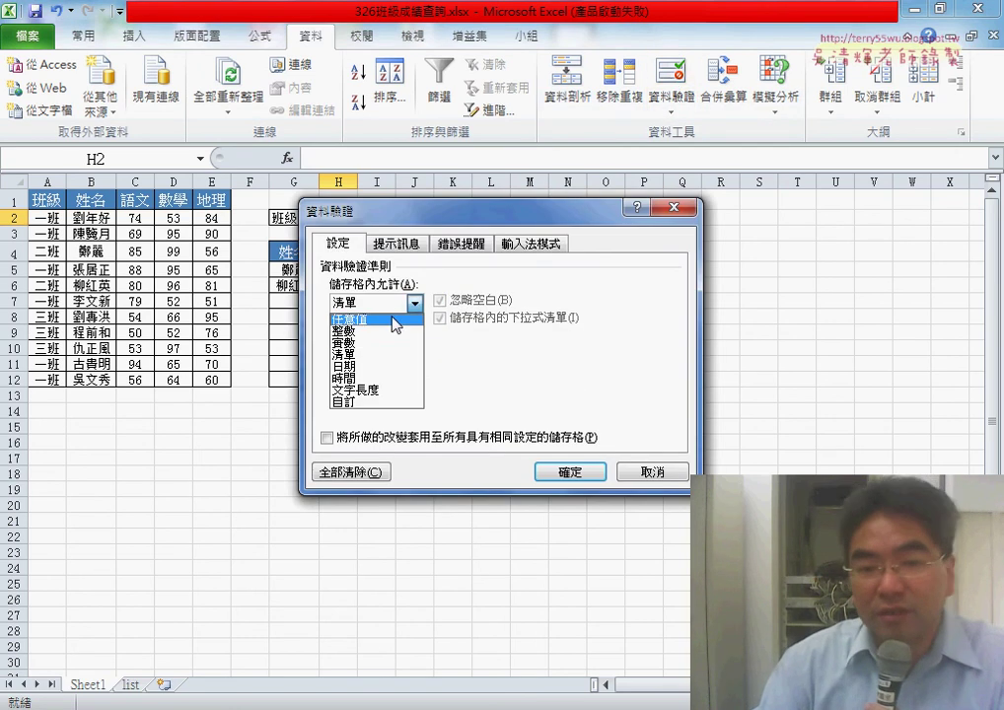
pyautogui.click(393, 320)
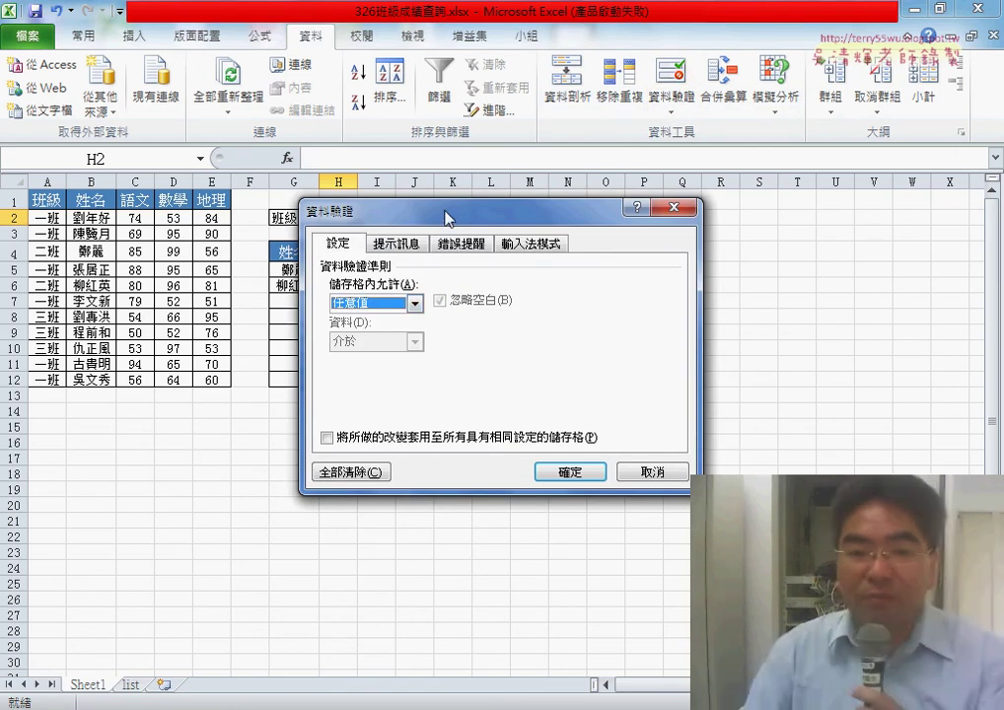
pyautogui.moveTo(449, 210); pyautogui.dragTo(586, 201)
pyautogui.click(544, 292)
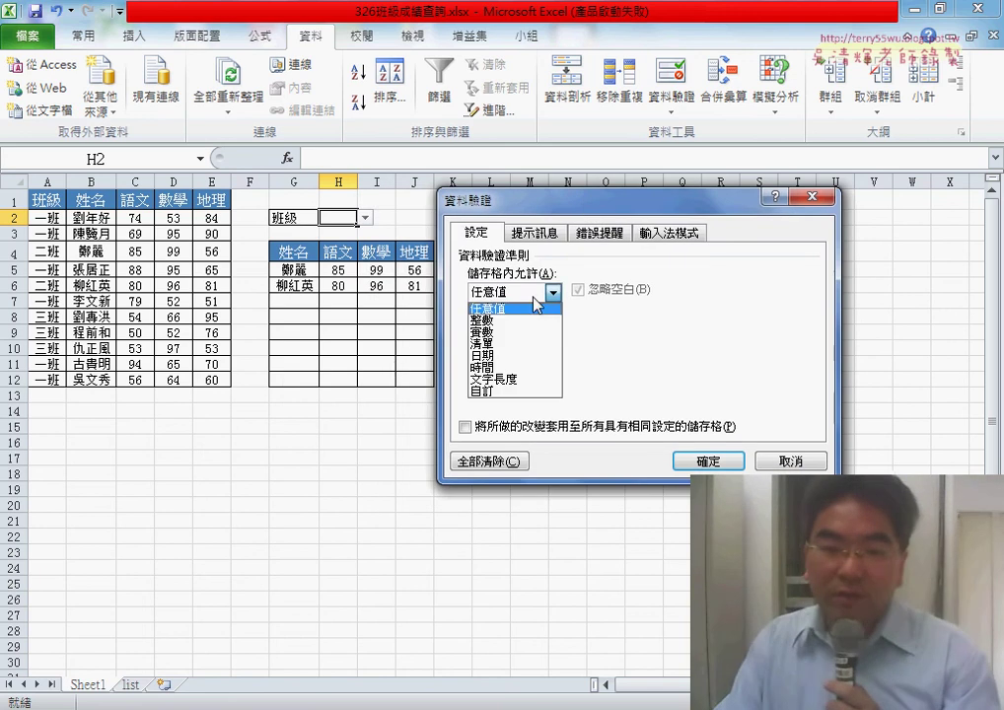
pyautogui.click(541, 352)
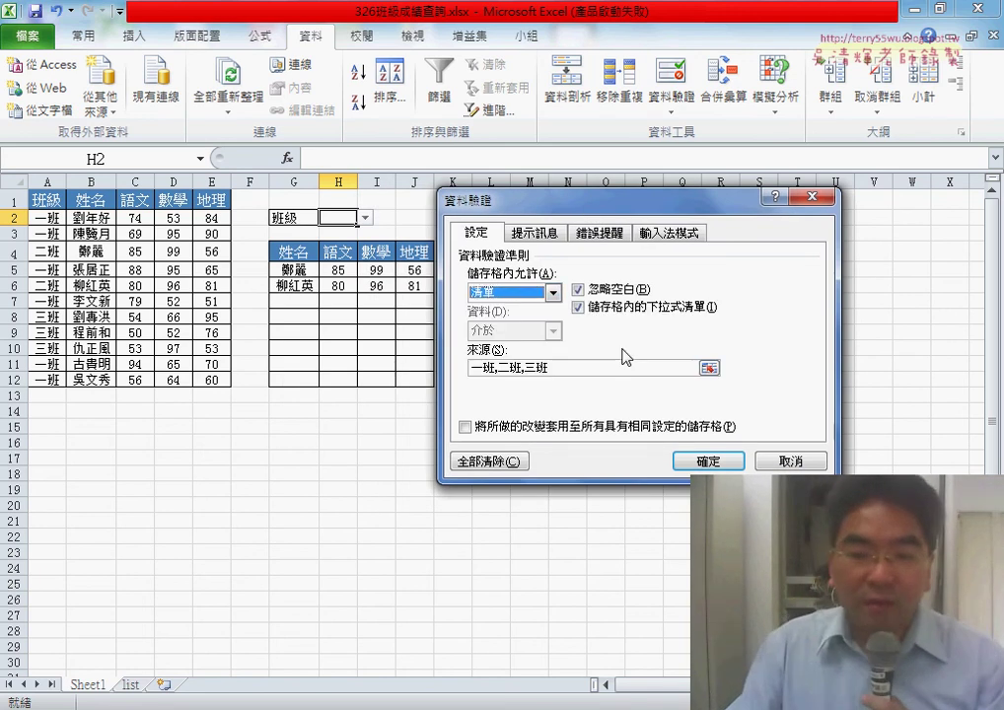
pyautogui.moveTo(560, 368); pyautogui.dragTo(417, 352)
# - Delete the source list, undo it, reselect 一班,二班,三班, and close the validation settings
pyautogui.press('Delete')
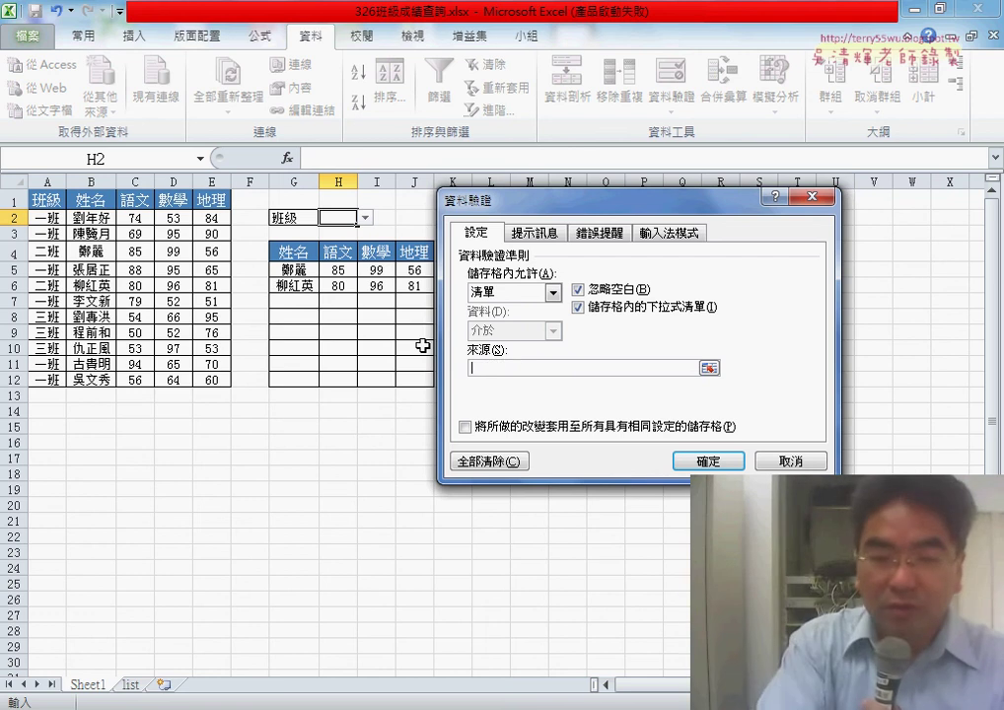
pyautogui.hotkey('ctrl', 'z')
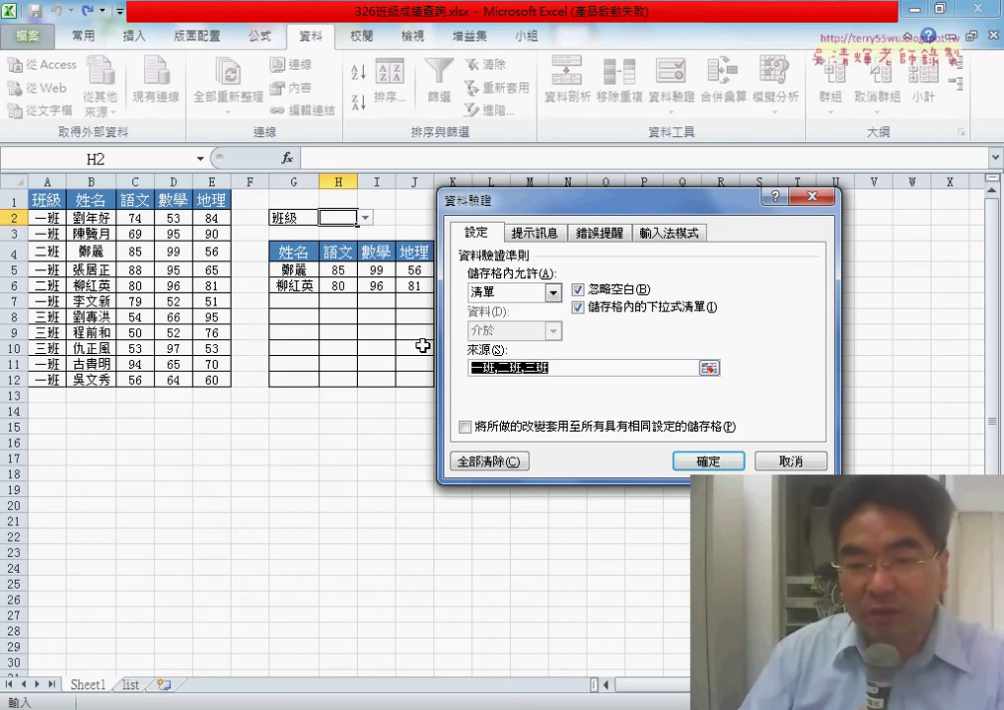
pyautogui.click(558, 371)
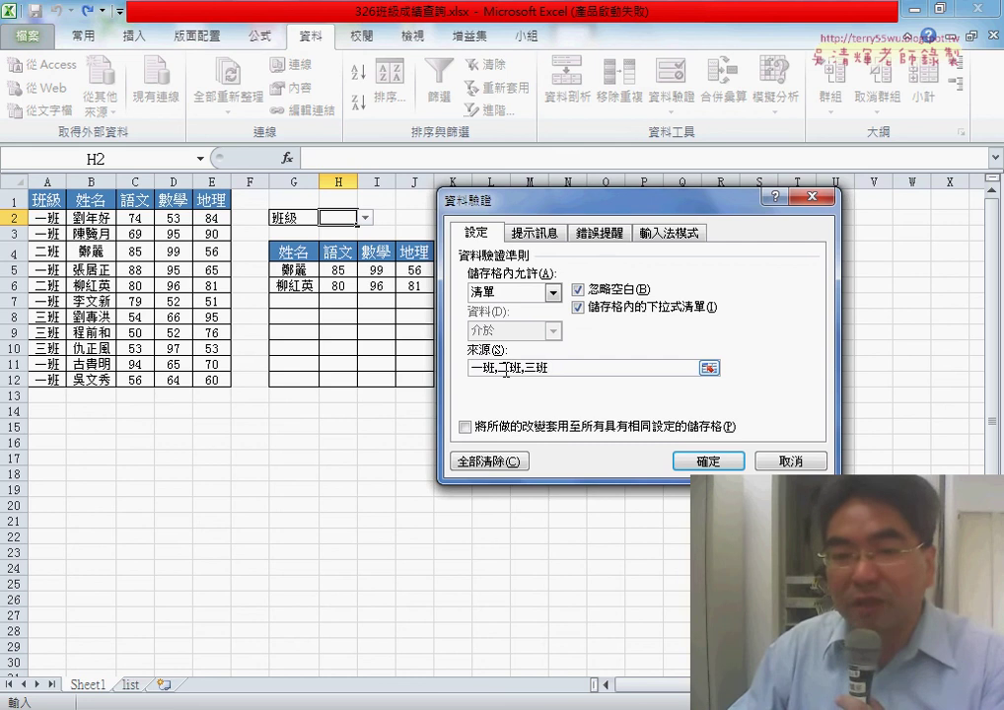
pyautogui.moveTo(566, 368); pyautogui.dragTo(391, 269)
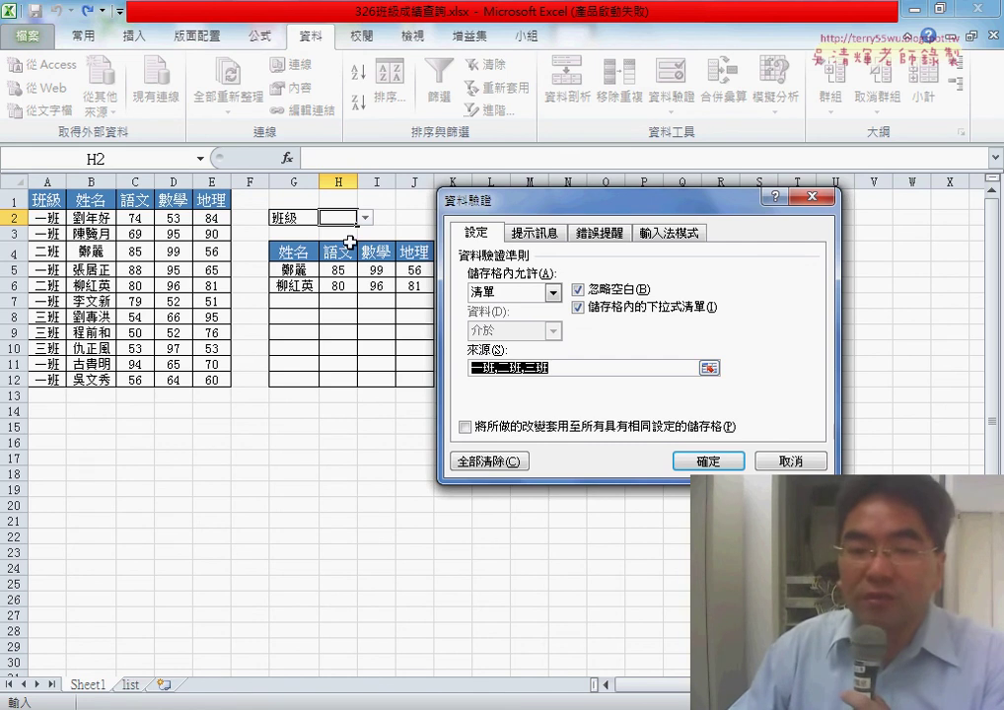
pyautogui.click(692, 463)
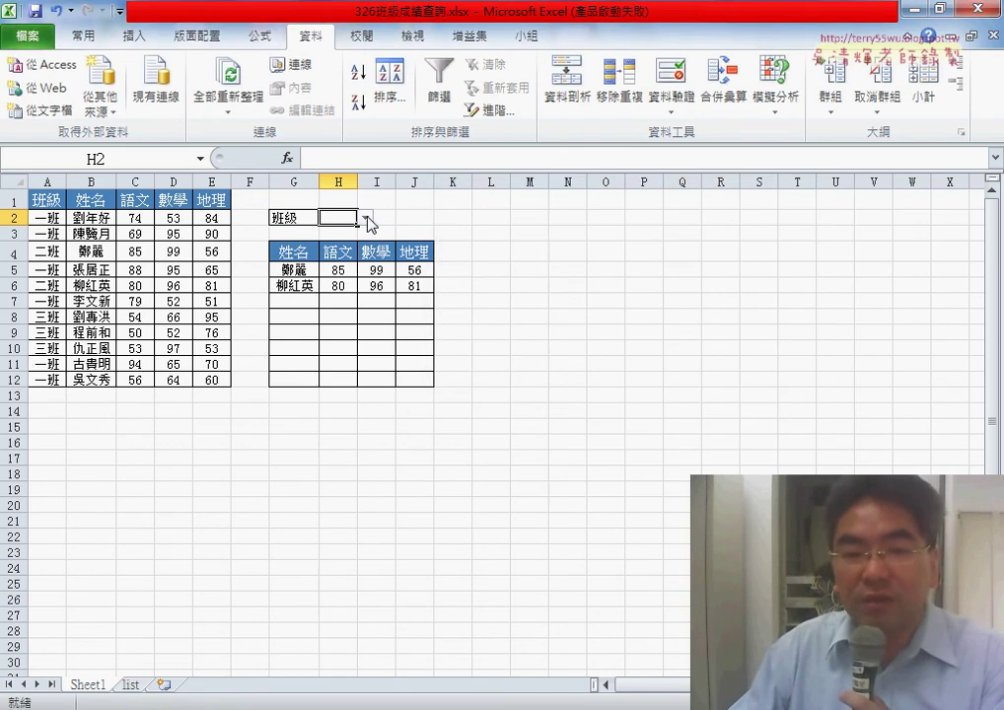
# - Check H2's class drop-down, then reopen data validation and delete the hard-coded 一班,二班,三班 source
pyautogui.click(365, 218)
pyautogui.click(343, 216)
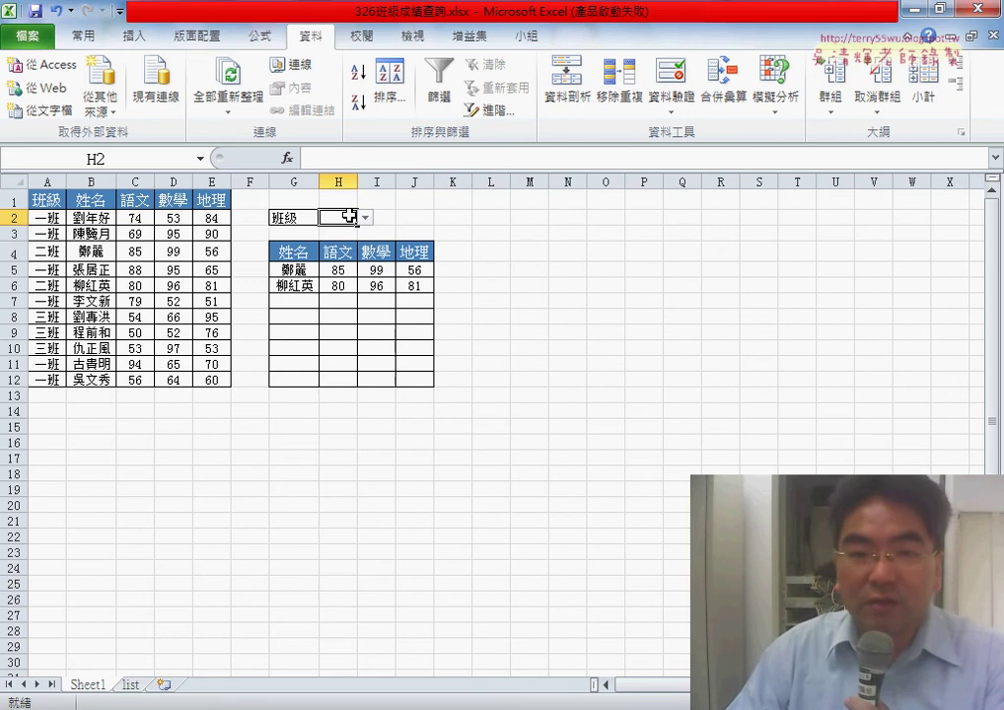
pyautogui.click(670, 74)
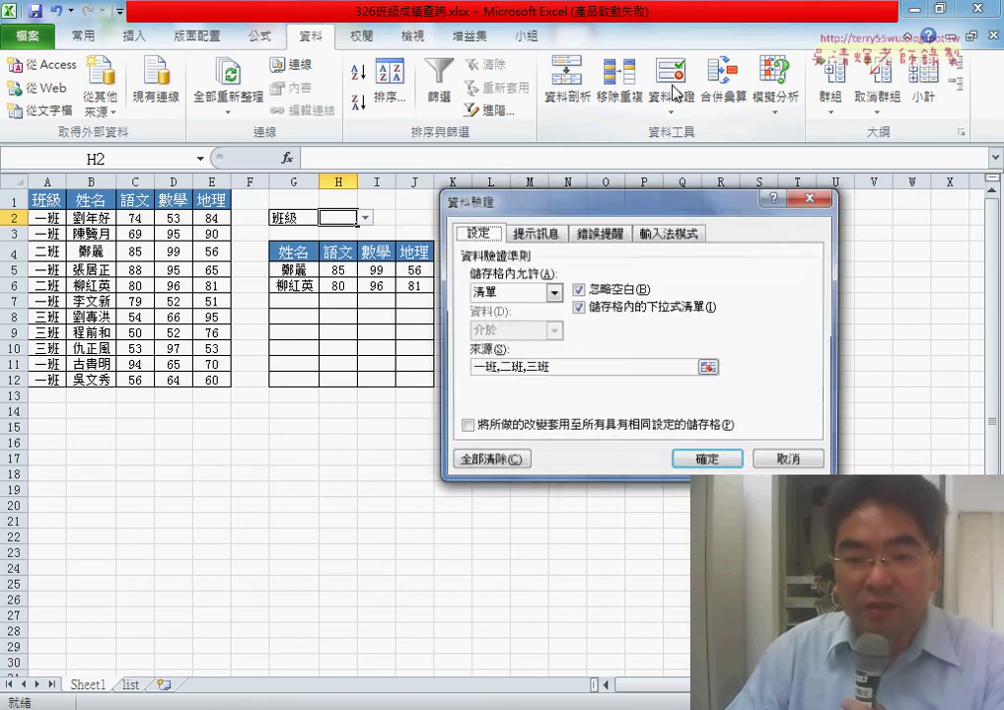
pyautogui.moveTo(560, 366); pyautogui.dragTo(452, 373)
pyautogui.press('Delete')
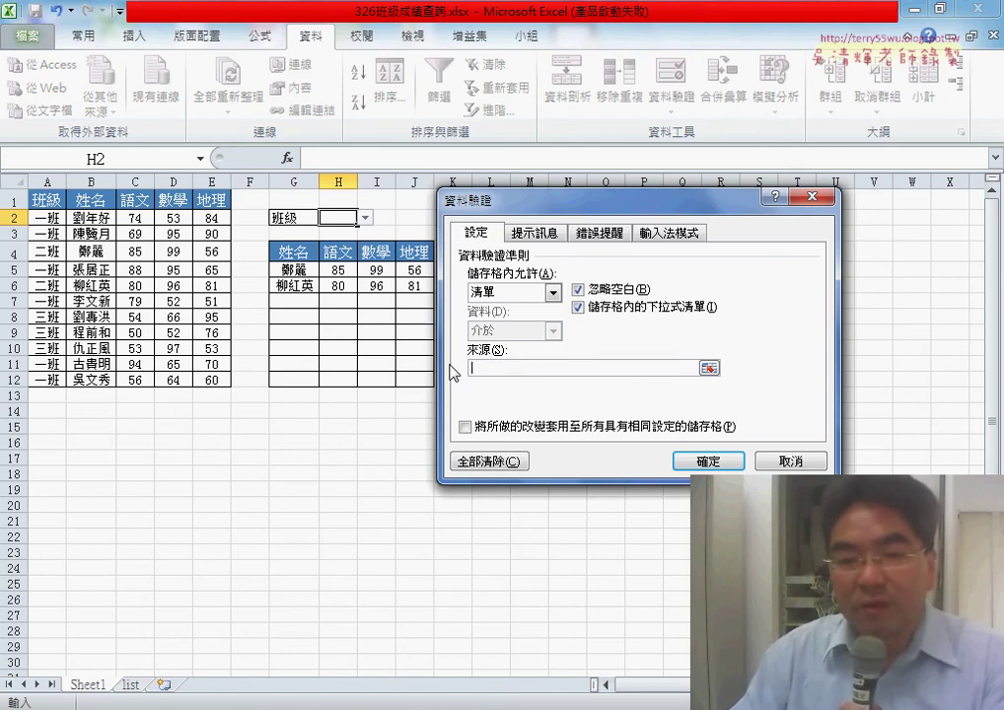
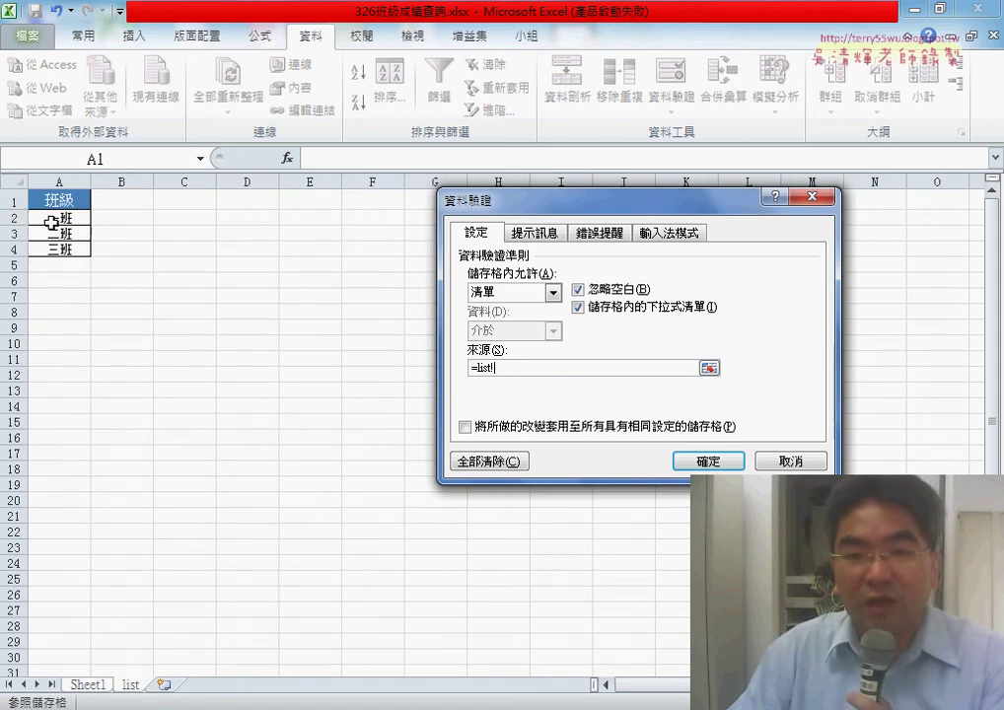
# - Replace H2's validation list source with the named range 班級, pasted in through F3
pyautogui.moveTo(59, 200); pyautogui.dragTo(59, 249)
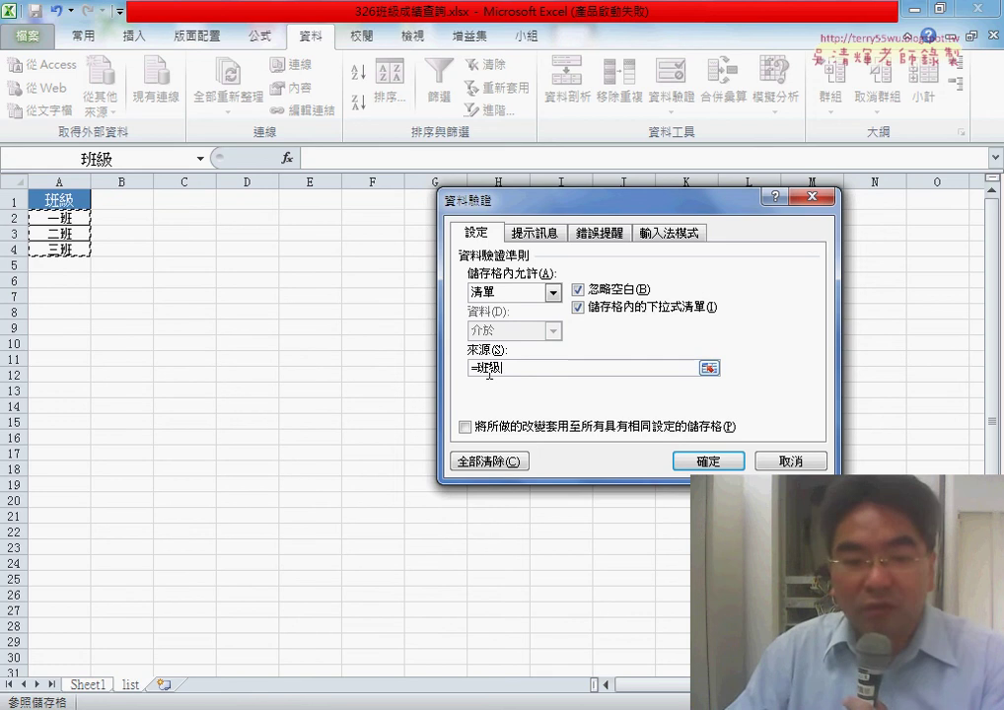
pyautogui.click(87, 685)
pyautogui.moveTo(532, 367); pyautogui.dragTo(434, 361)
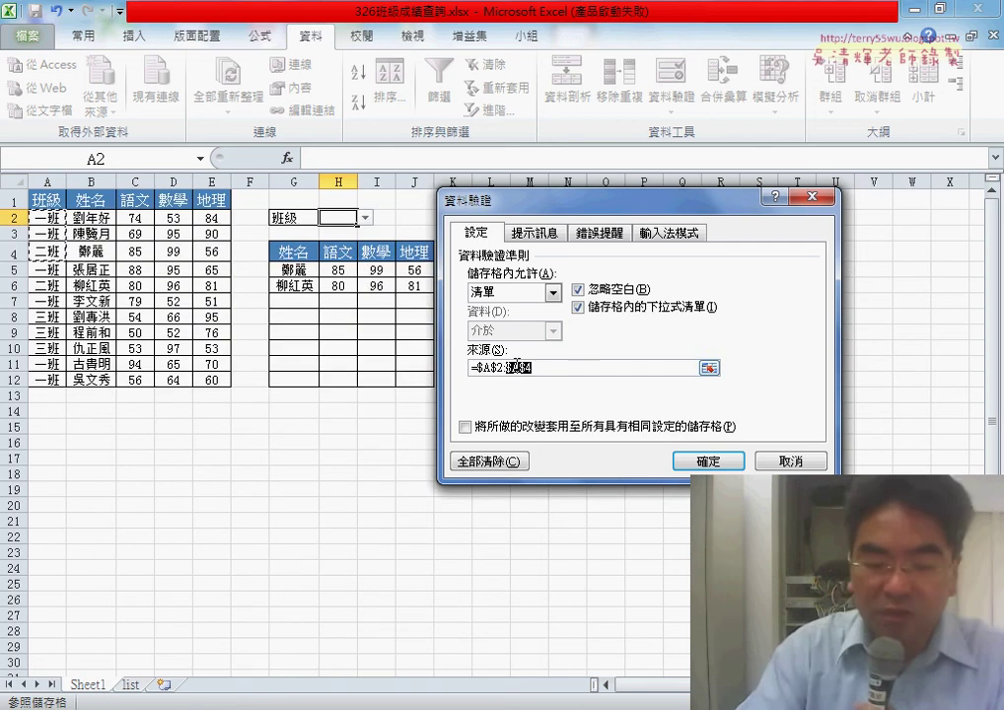
pyautogui.press('BackSpace')
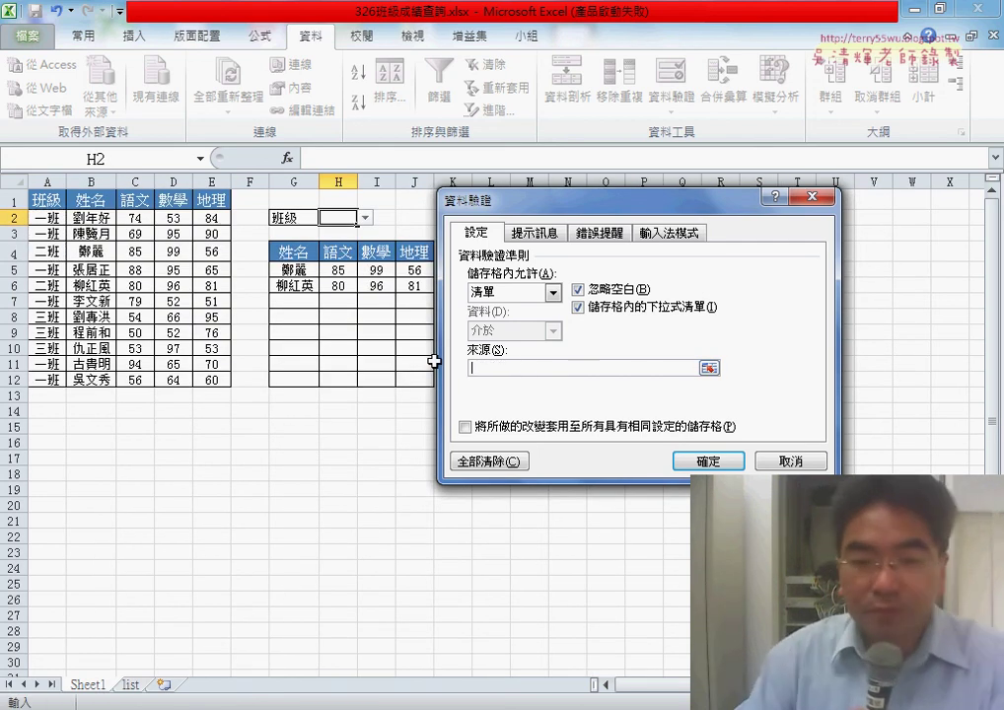
pyautogui.press('F3')
pyautogui.click(552, 296)
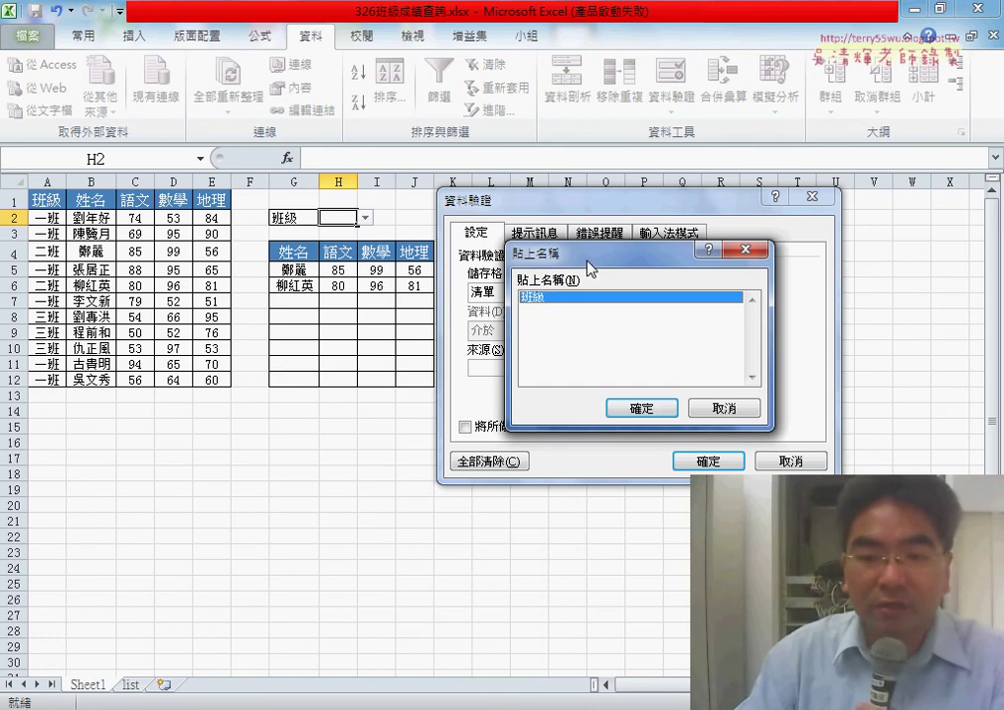
pyautogui.moveTo(589, 259); pyautogui.dragTo(705, 260)
pyautogui.click(757, 409)
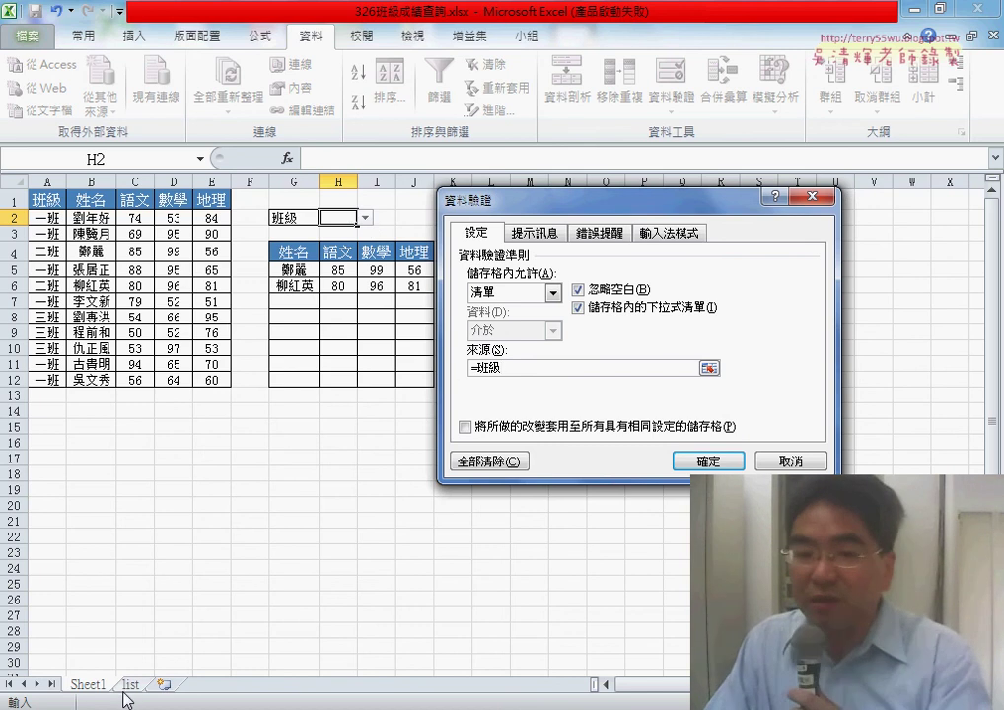
# - Confirm the validation settings and choose 一班 from H2's new dropdown
pyautogui.press('Return')
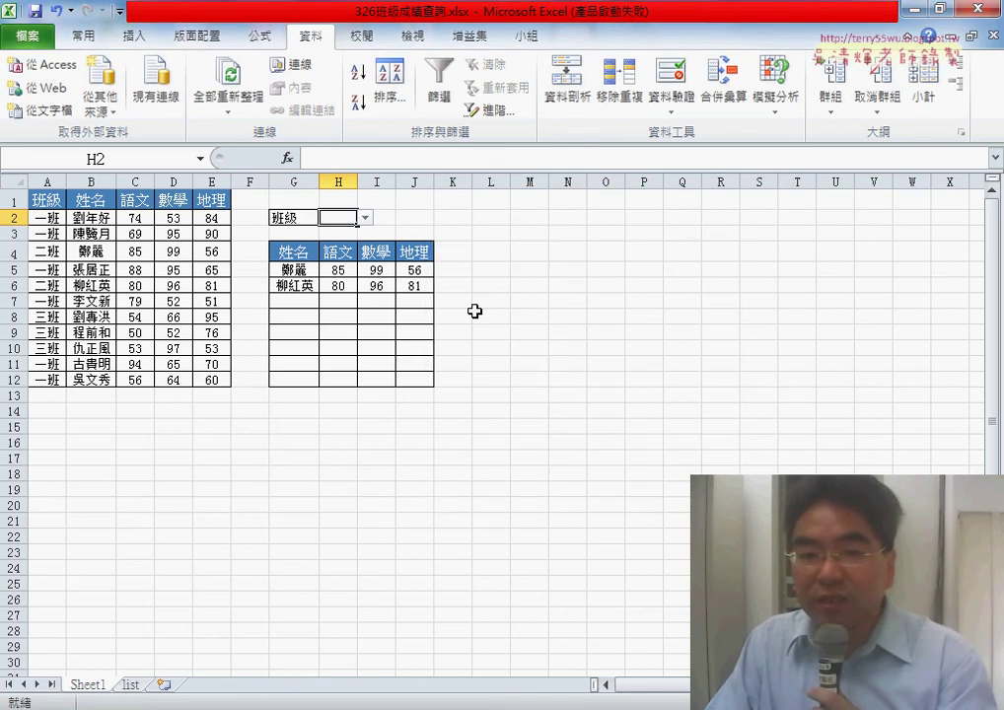
pyautogui.click(366, 218)
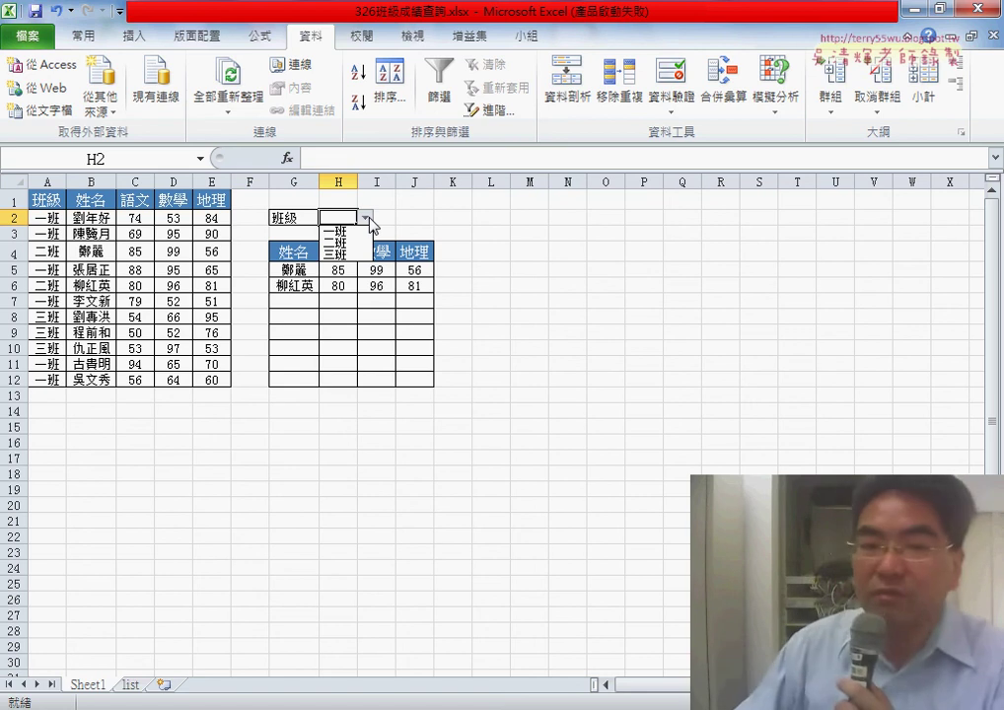
pyautogui.click(340, 230)
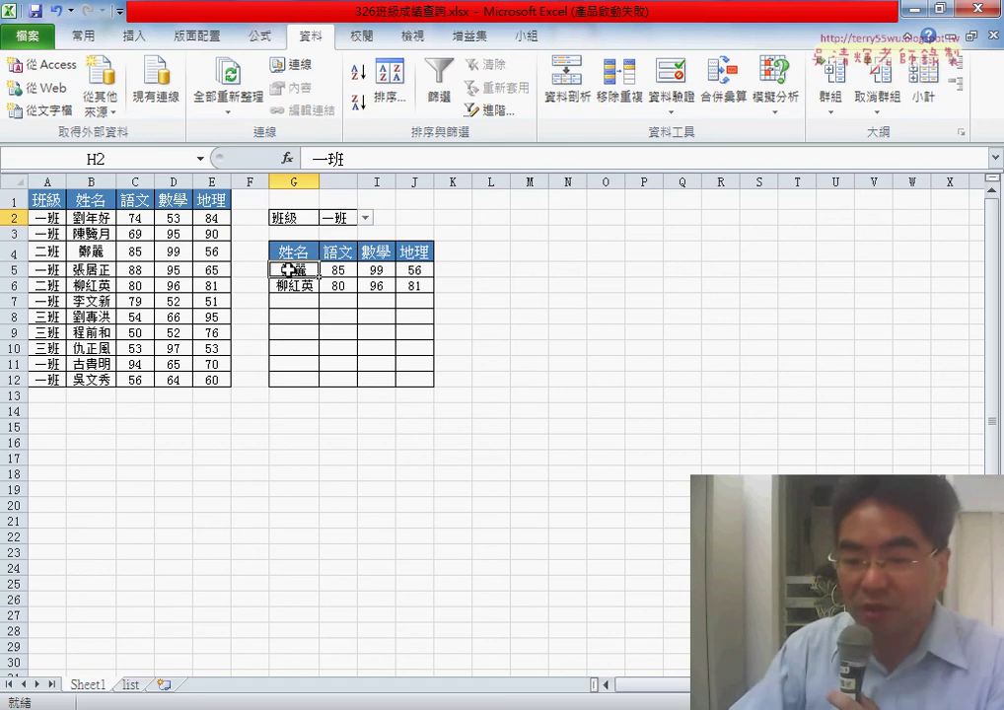
# - Delete the old contents of G5:J12, select G5, and highlight IF in the notes
pyautogui.moveTo(299, 270); pyautogui.dragTo(415, 381)
pyautogui.press('Delete')
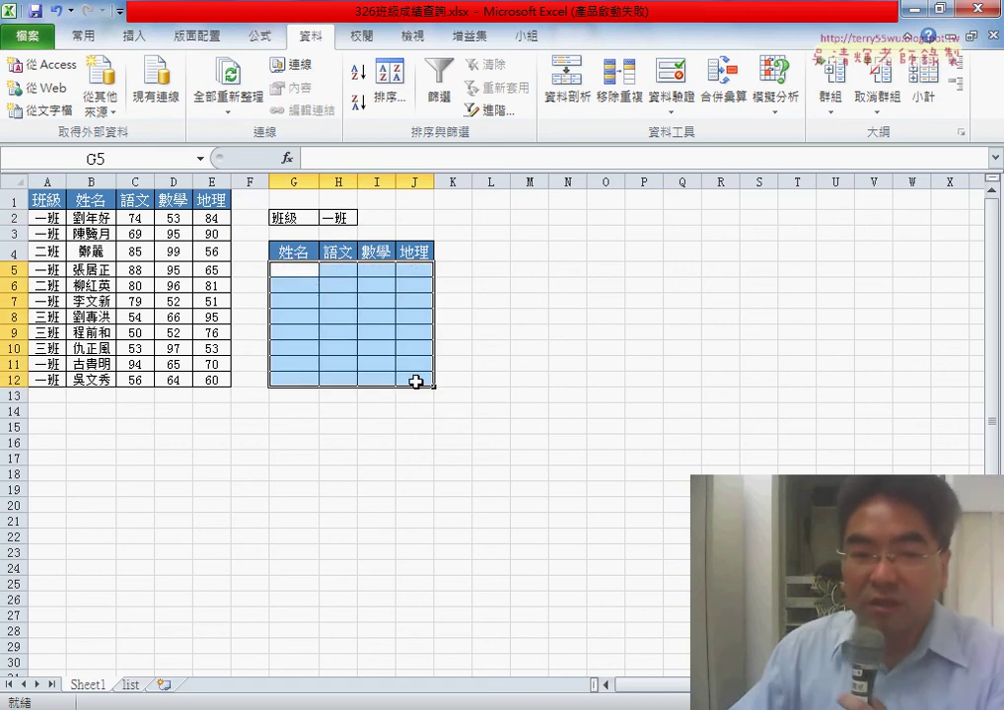
pyautogui.click(311, 278)
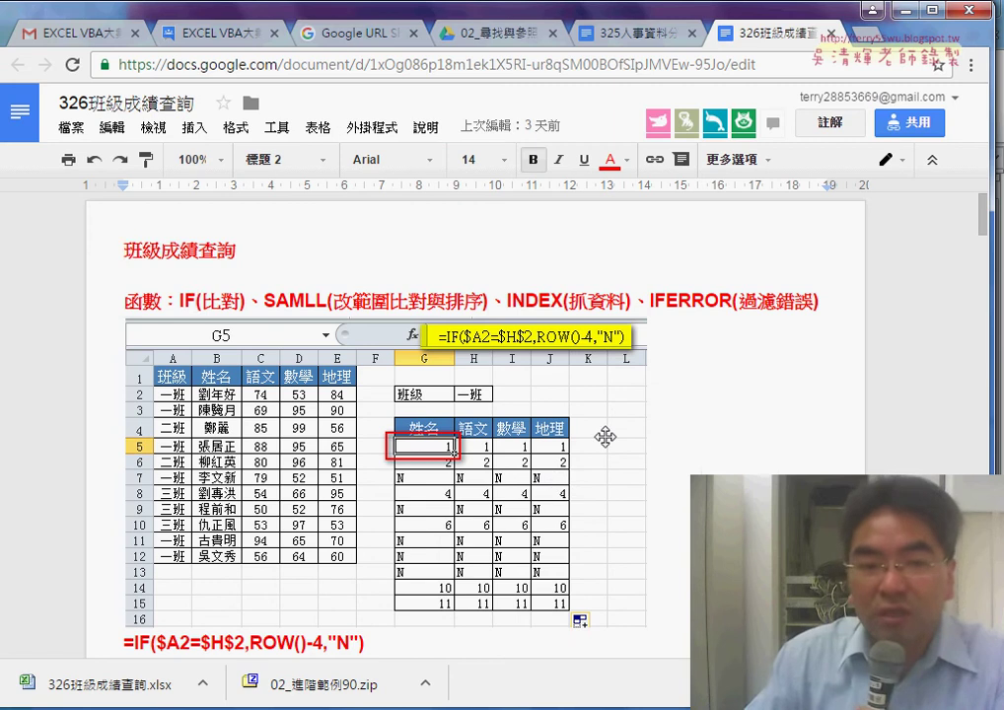
pyautogui.doubleClick(197, 304)
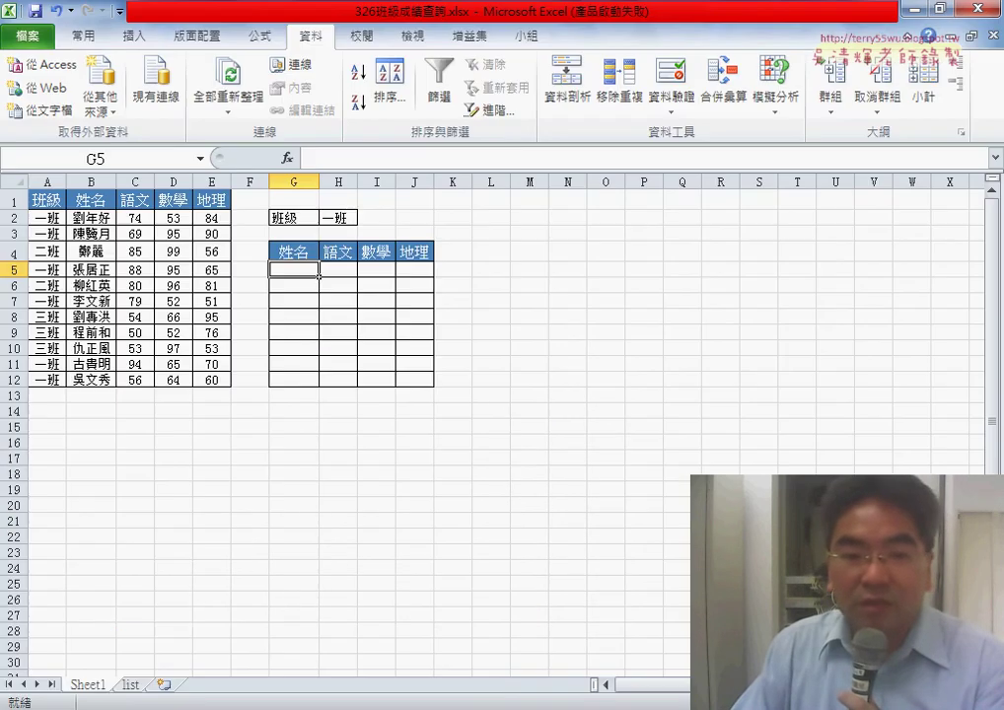
pyautogui.click(339, 219)
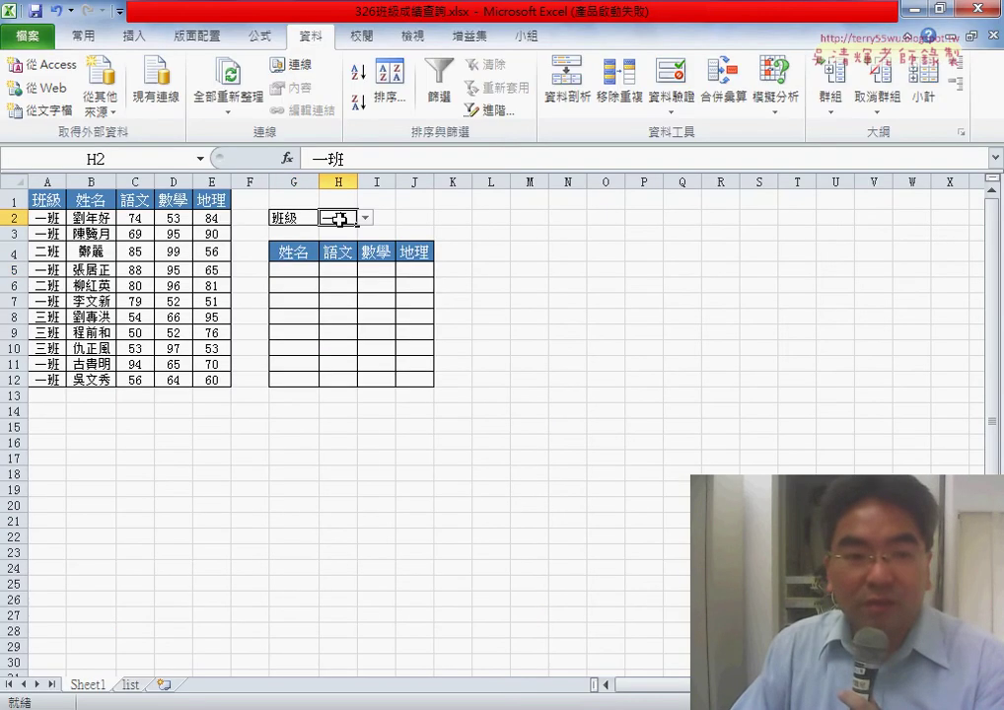
pyautogui.click(47, 221)
pyautogui.click(340, 219)
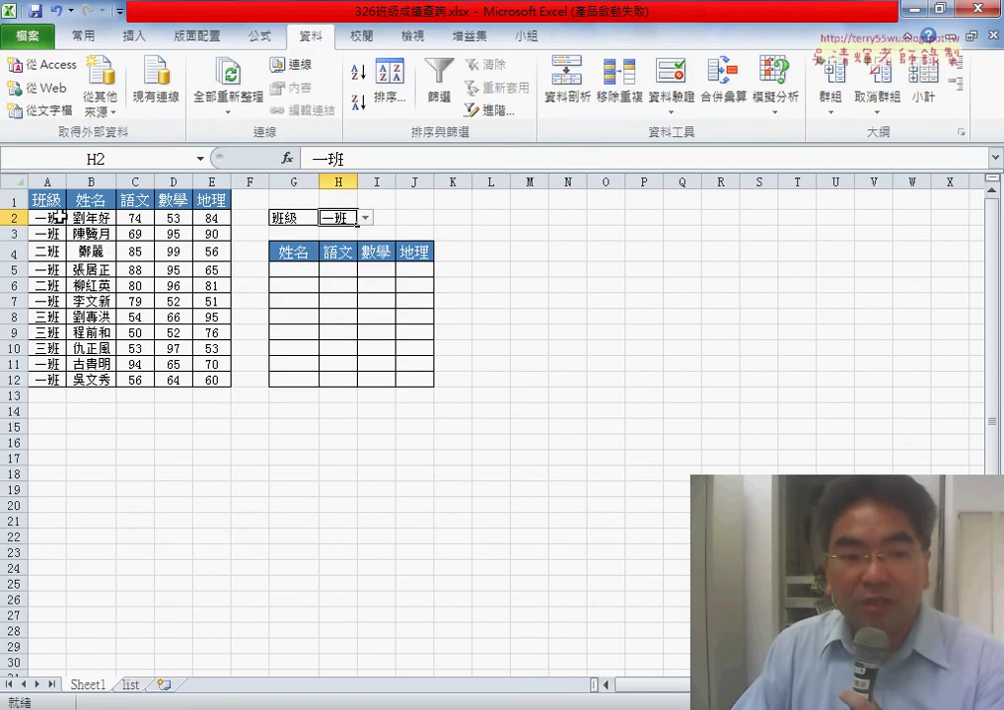
pyautogui.moveTo(60, 215); pyautogui.dragTo(51, 379)
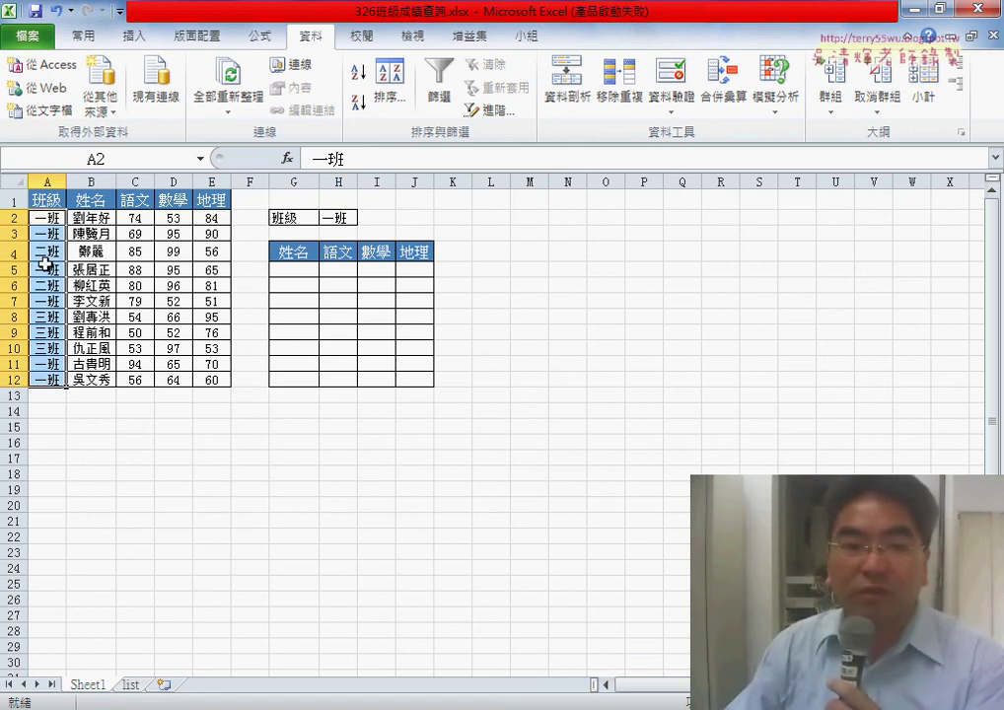
pyautogui.click(347, 219)
pyautogui.click(44, 218)
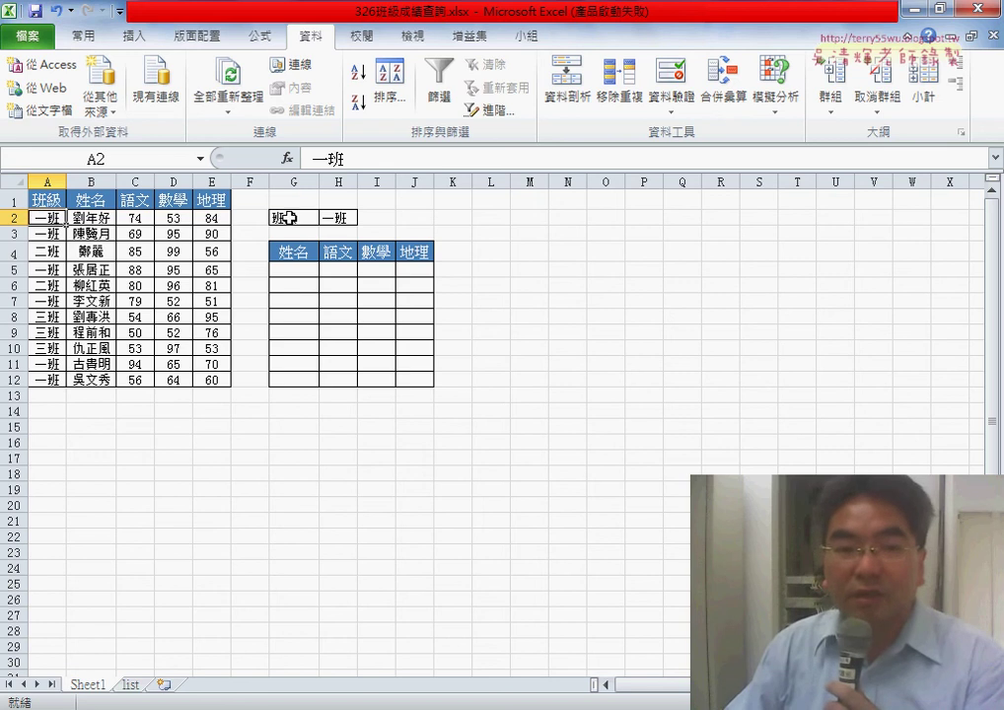
pyautogui.moveTo(91, 218); pyautogui.dragTo(209, 218)
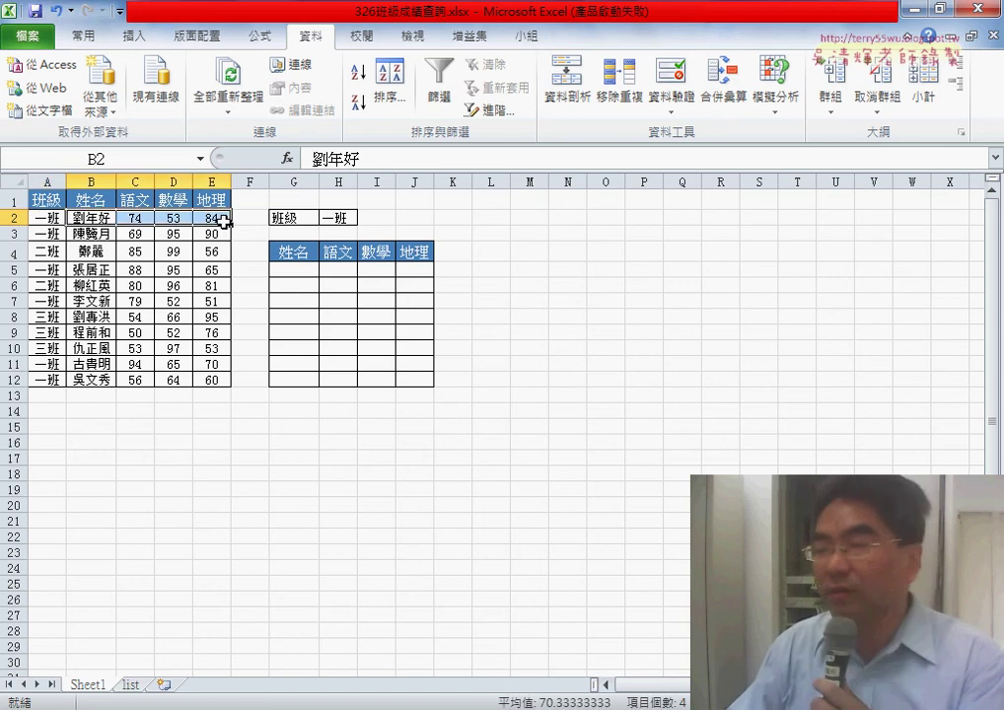
pyautogui.moveTo(294, 270); pyautogui.dragTo(418, 273)
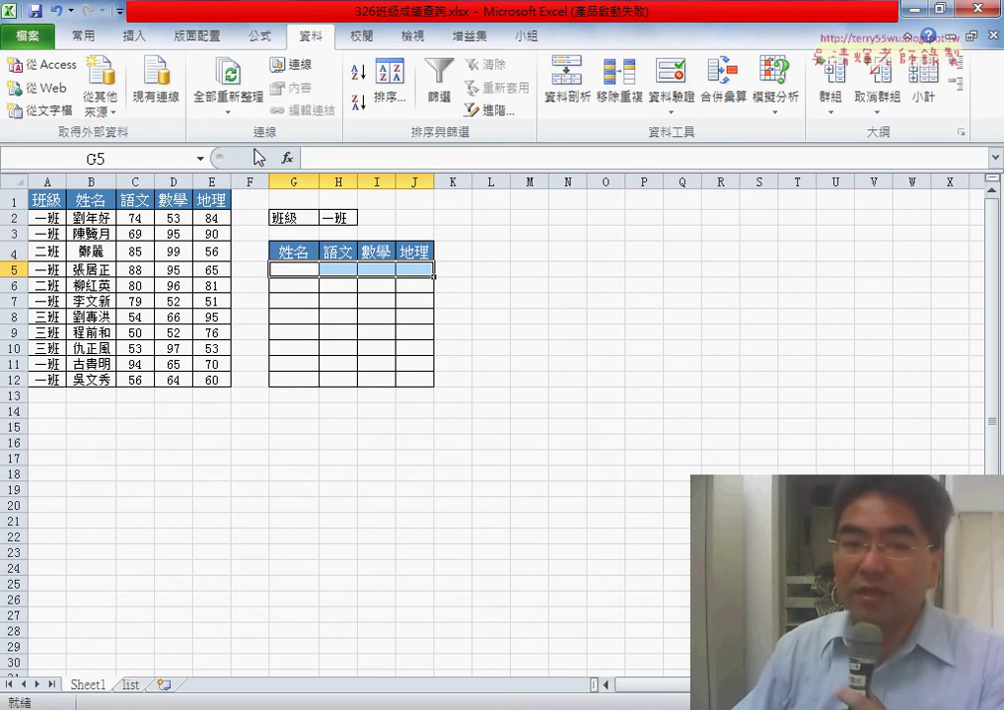
pyautogui.click(289, 273)
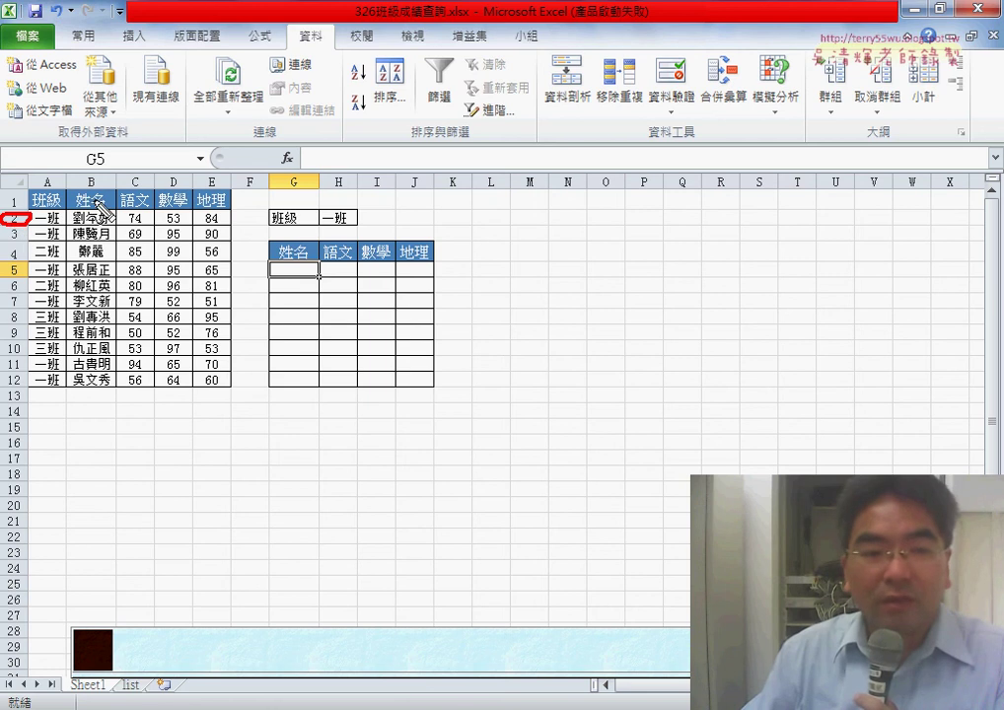
# - Mark up the 姓名 header and 班級 column with the screen pen, then erase the markings
pyautogui.moveTo(99, 175); pyautogui.dragTo(102, 195)
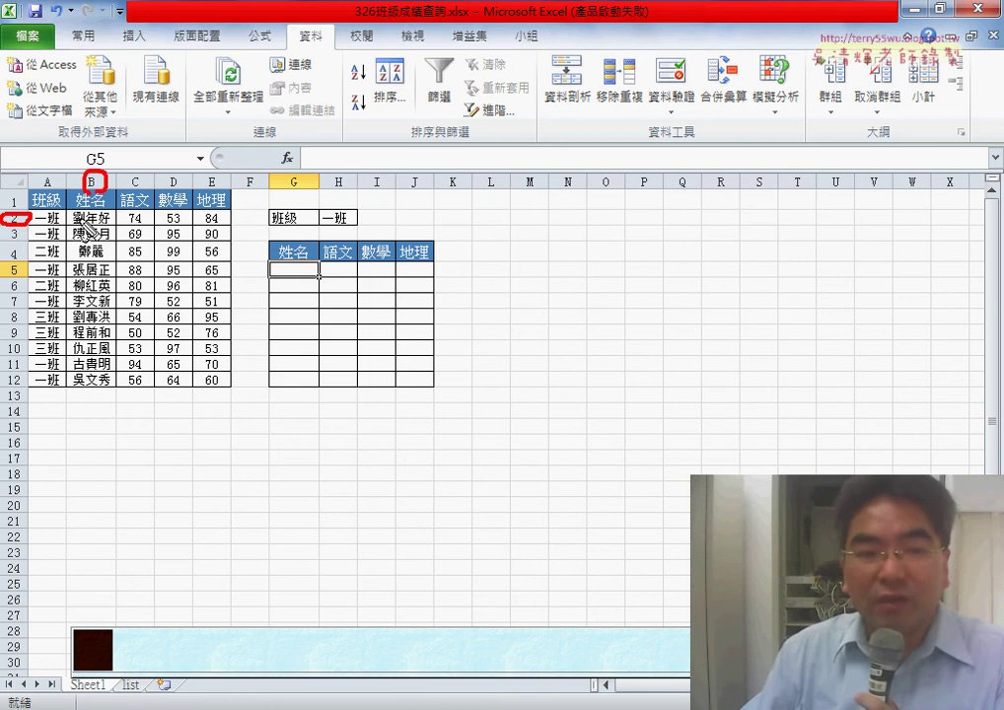
pyautogui.moveTo(39, 200); pyautogui.dragTo(39, 380)
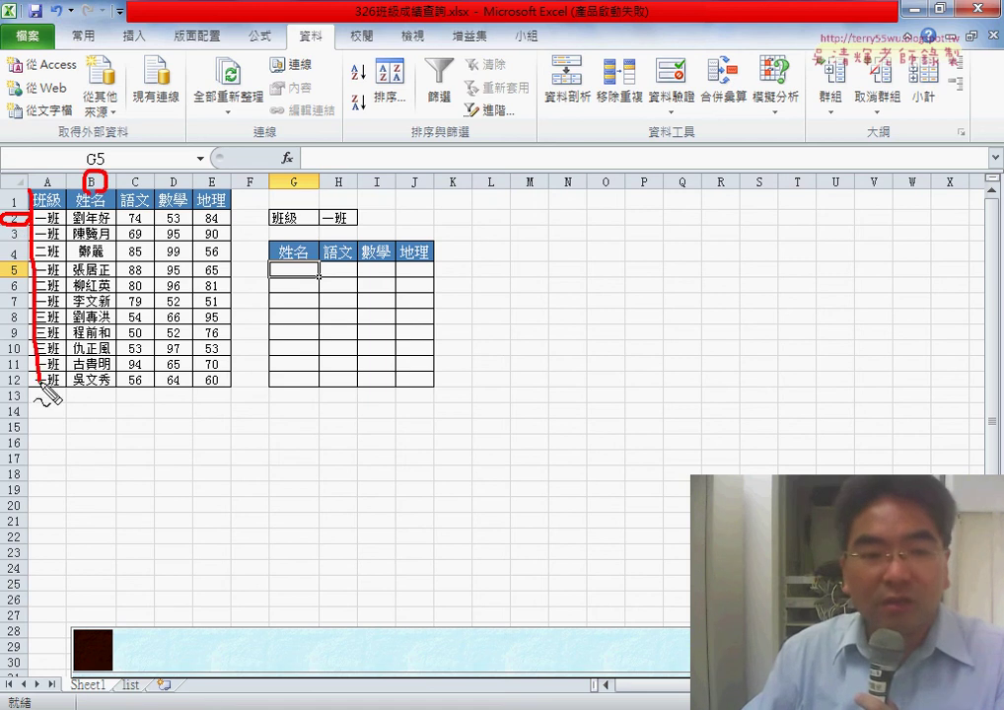
pyautogui.moveTo(31, 195)
pyautogui.mouseDown()
pyautogui.moveTo(229, 201)
pyautogui.moveTo(40, 383)
pyautogui.mouseUp()
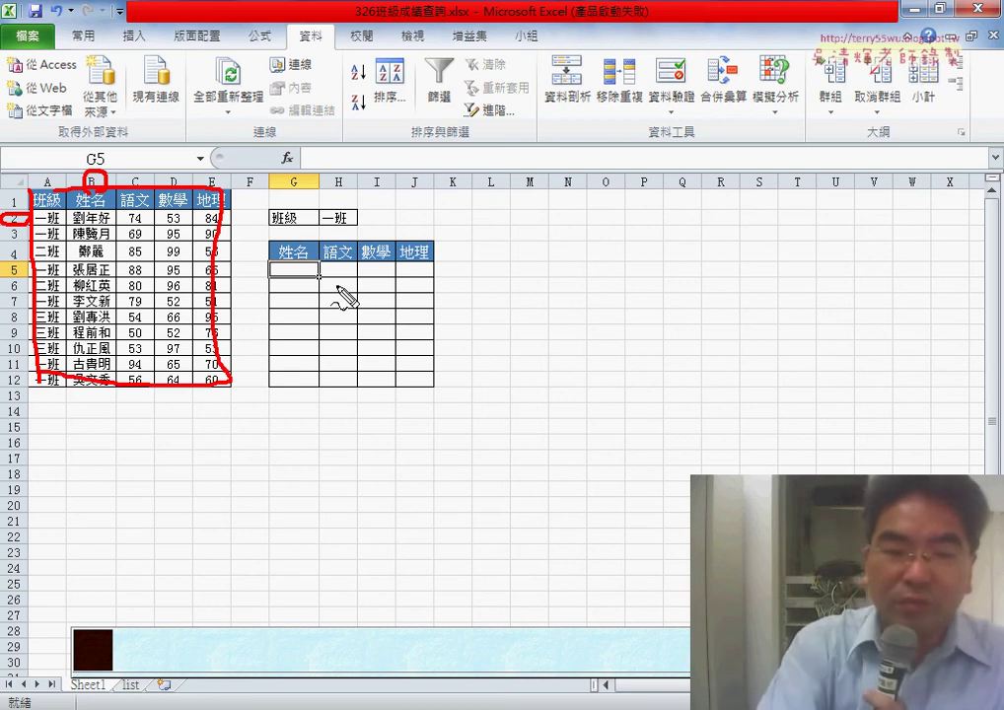
pyautogui.press('e')
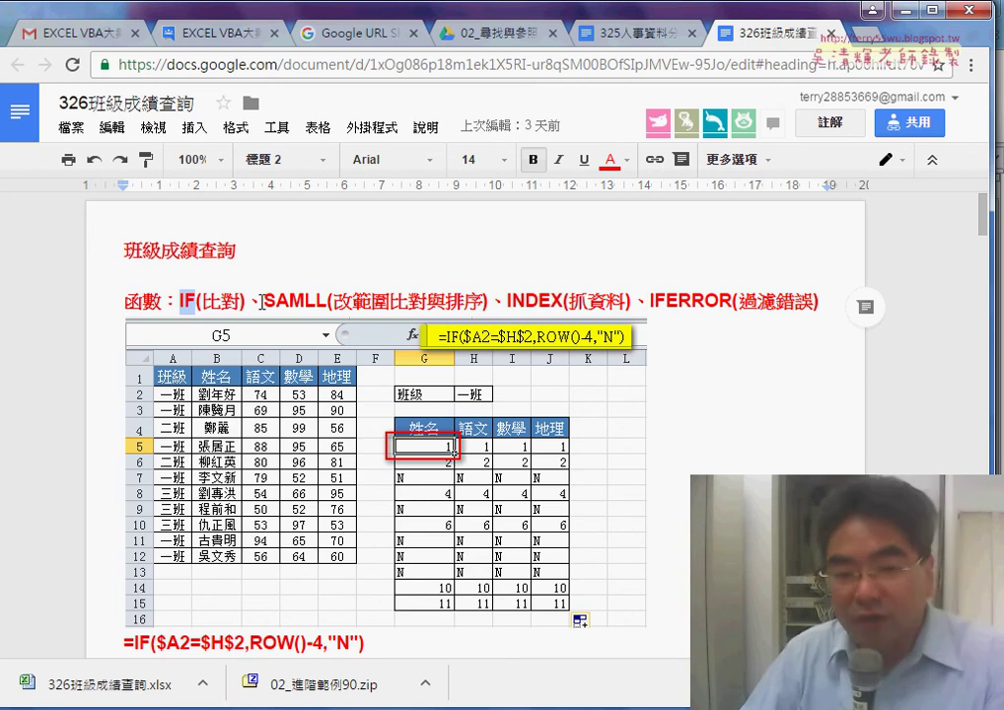
pyautogui.moveTo(264, 301); pyautogui.dragTo(328, 301)
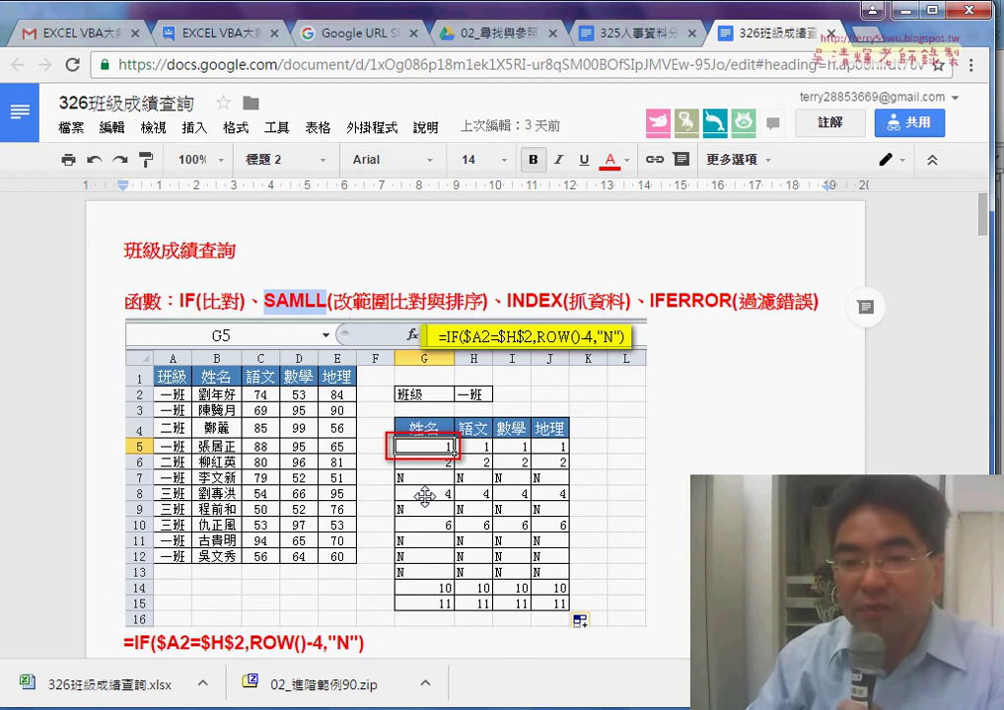
pyautogui.moveTo(505, 302); pyautogui.dragTo(636, 309)
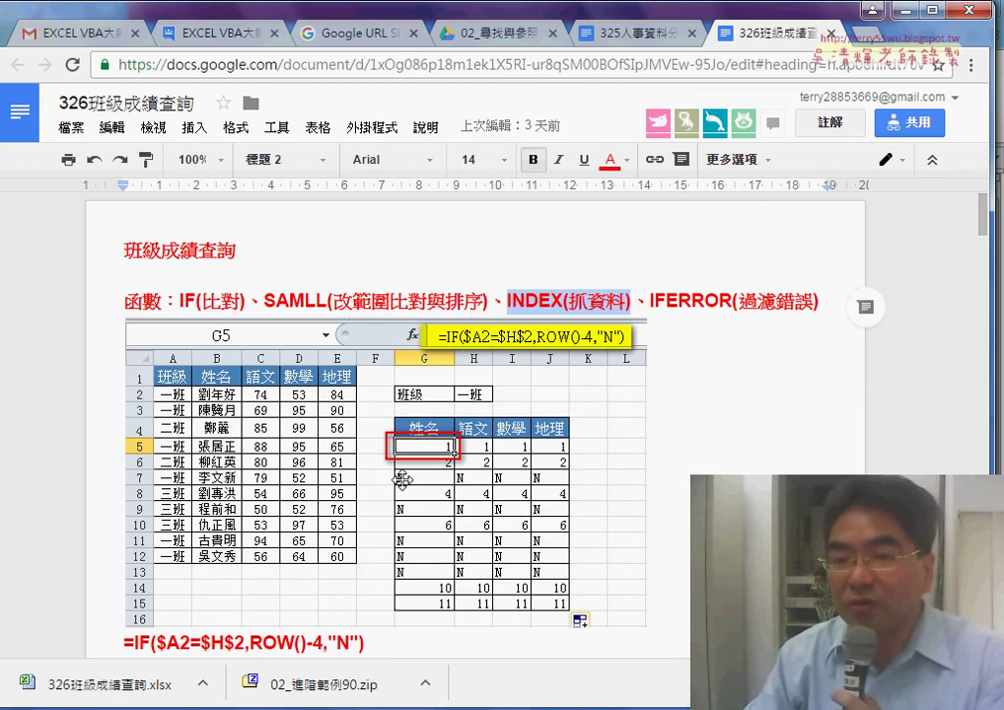
pyautogui.moveTo(649, 300); pyautogui.dragTo(732, 308)
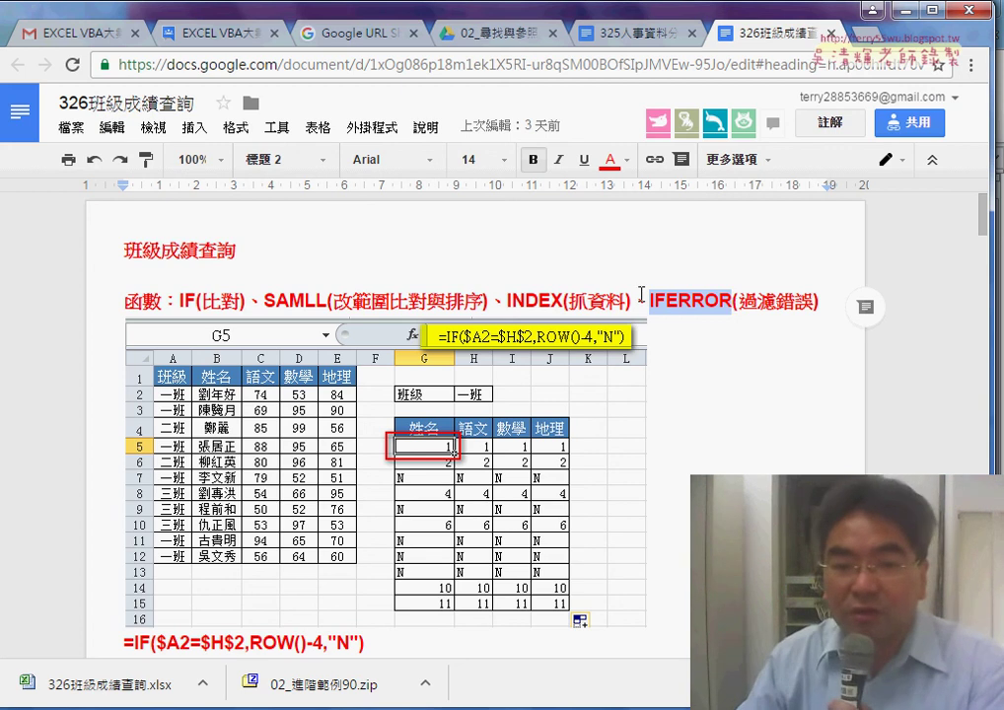
pyautogui.moveTo(264, 299); pyautogui.dragTo(328, 299)
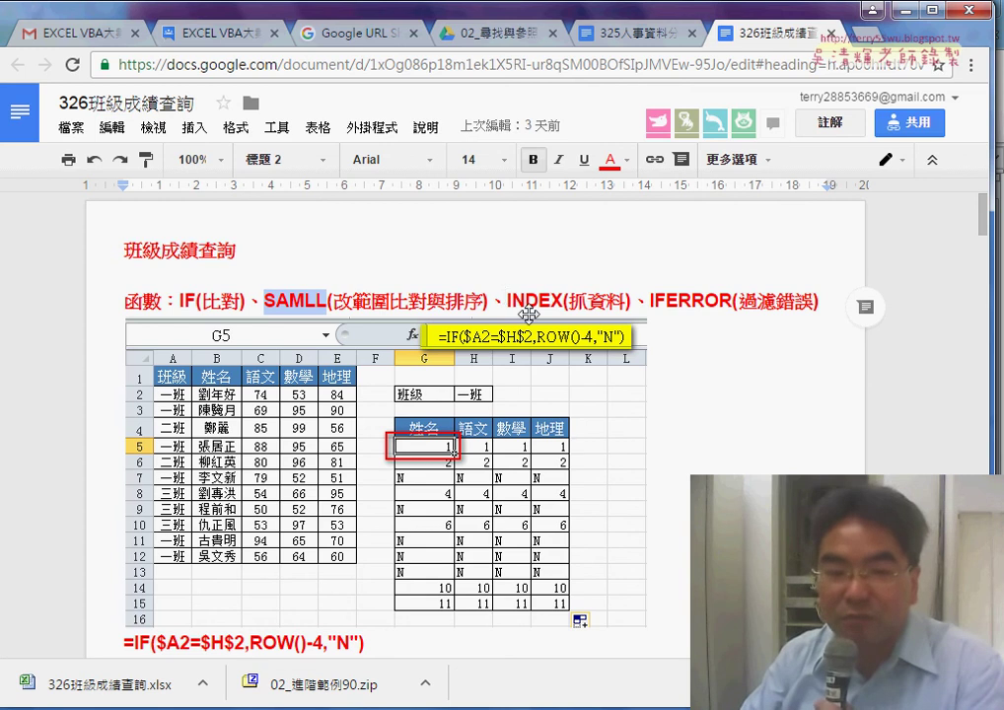
# - Read down the formula notes, pointing out the SMALL formula and its range reference
pyautogui.scroll(-3, 744, 446)
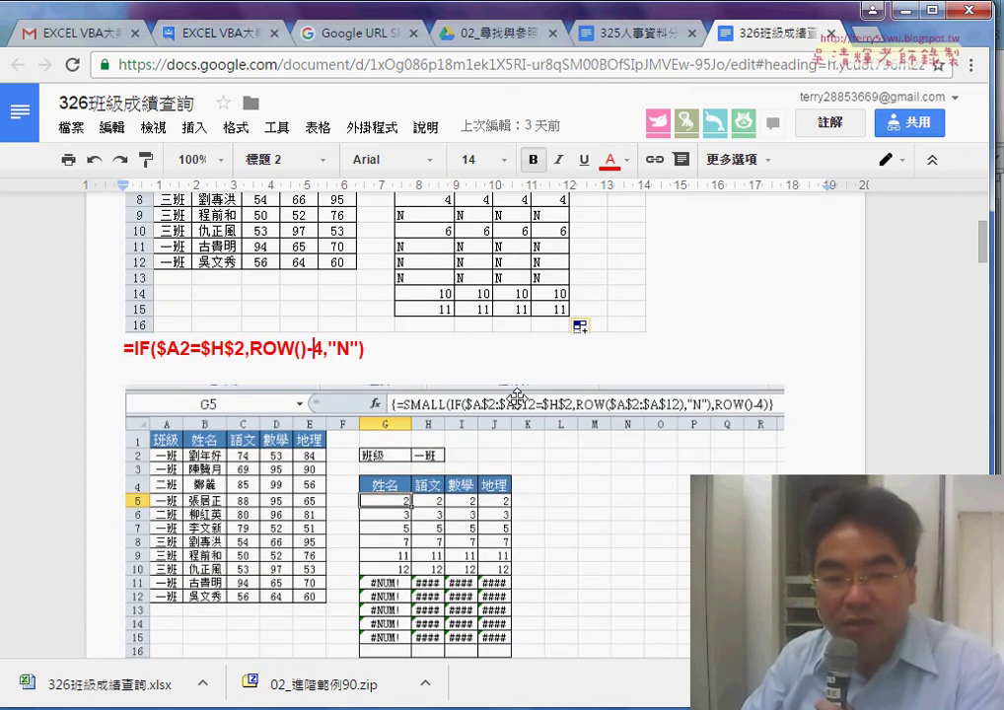
pyautogui.scroll(-3, 520, 404)
pyautogui.click(315, 404)
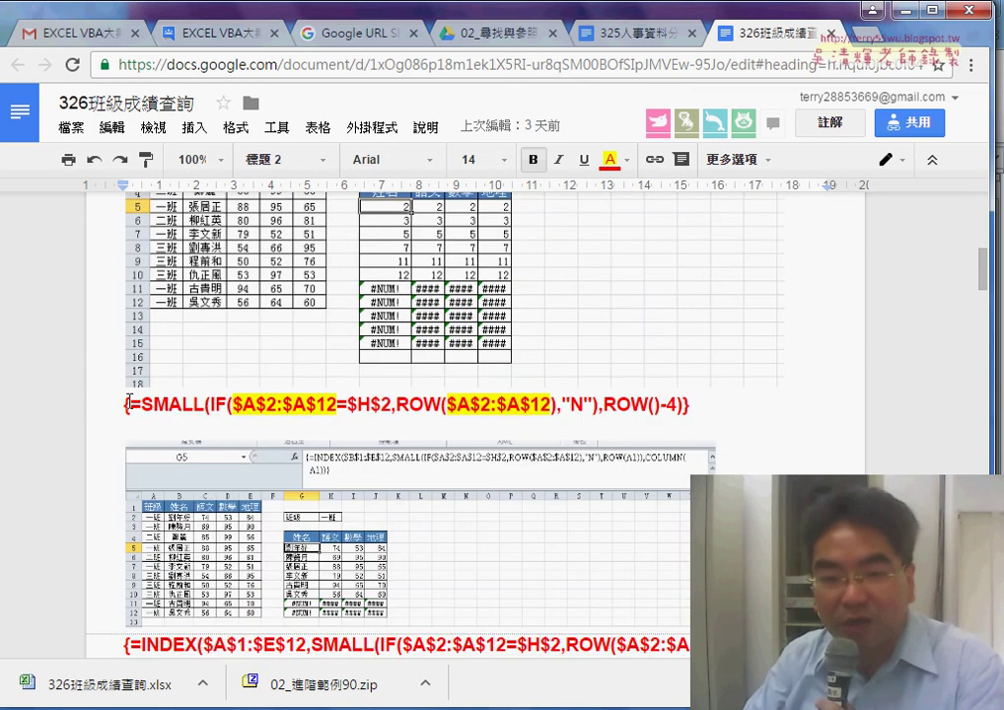
pyautogui.click(129, 400)
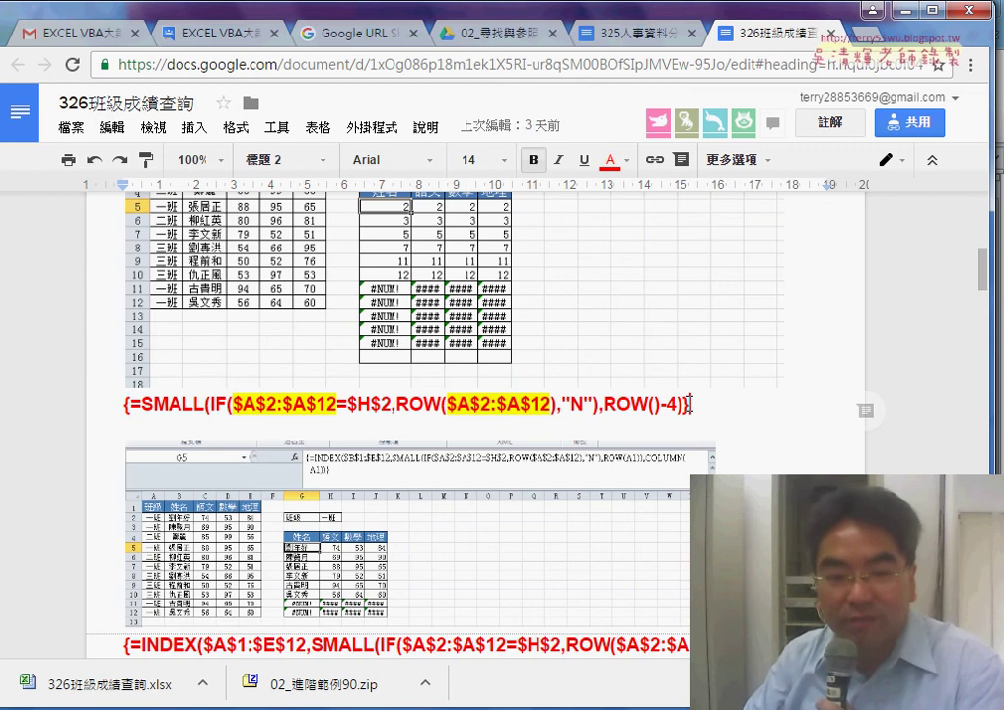
pyautogui.scroll(-3, 688, 404)
pyautogui.scroll(-2, 600, 474)
pyautogui.scroll(-3, 720, 472)
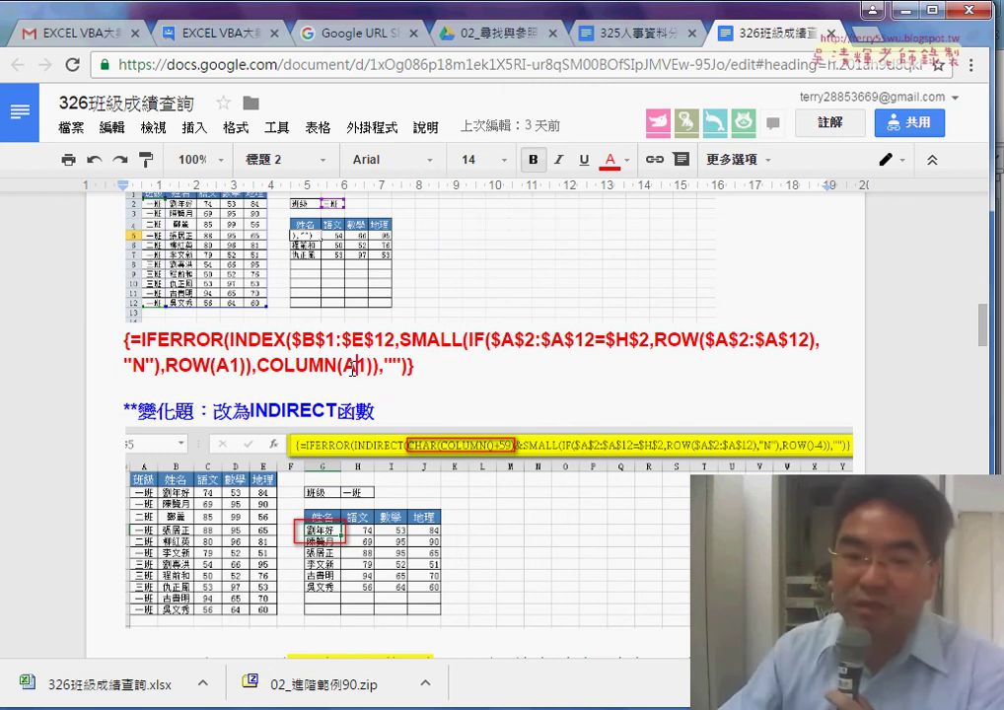
# - Scroll back up, then return to the Excel workbook with H2 selected
pyautogui.scroll(5, 636, 305)
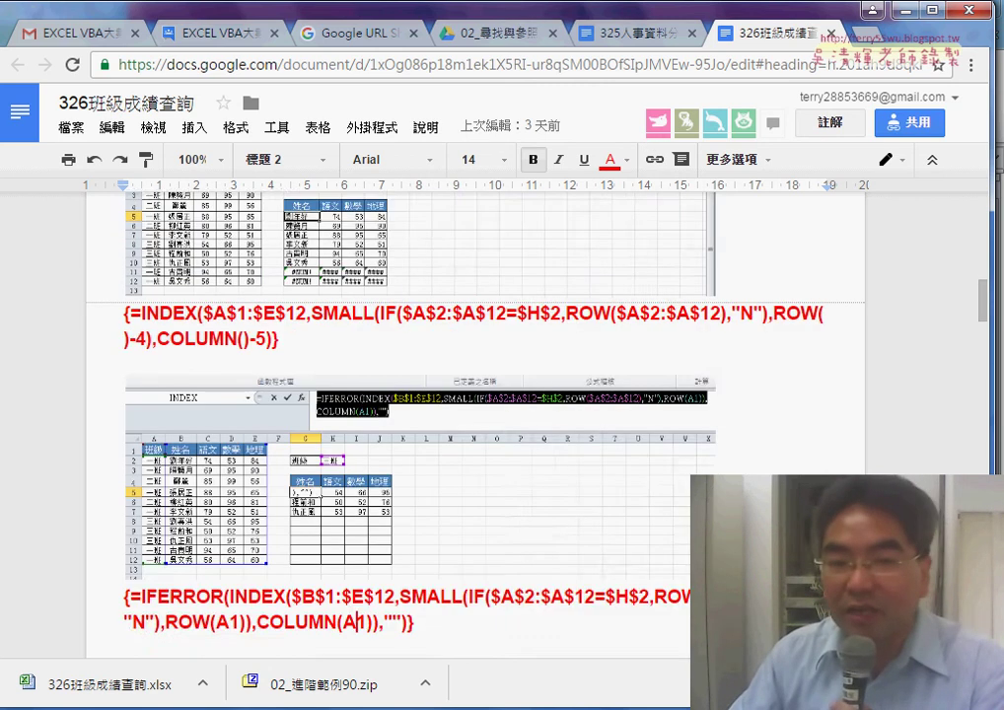
pyautogui.scroll(3, 636, 304)
pyautogui.hotkey('alt', 'Tab')
pyautogui.click(334, 218)
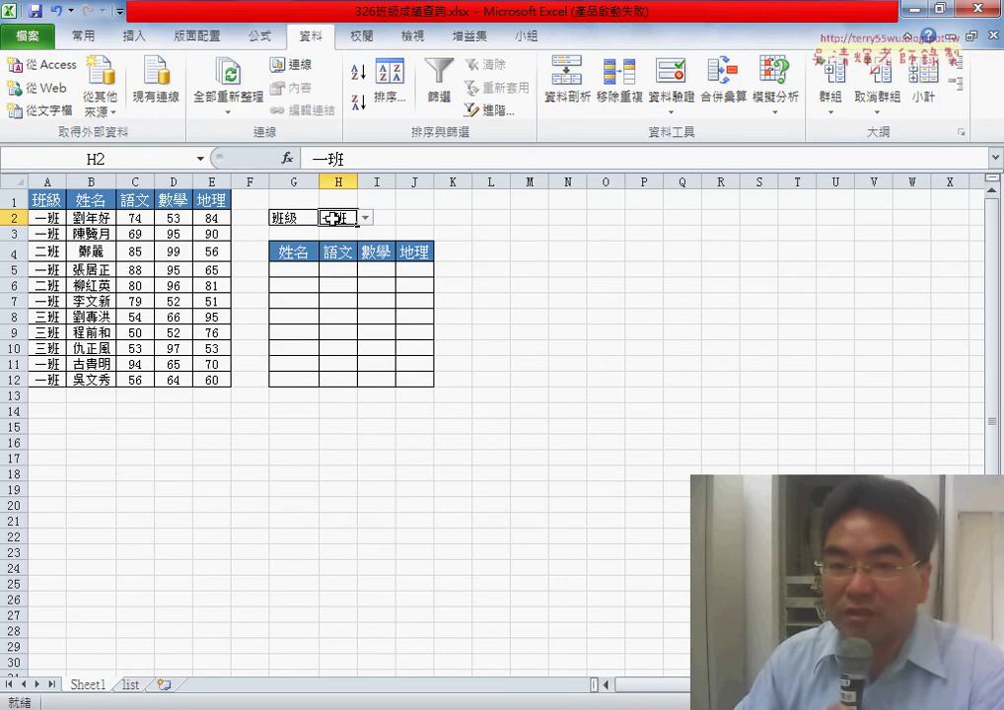